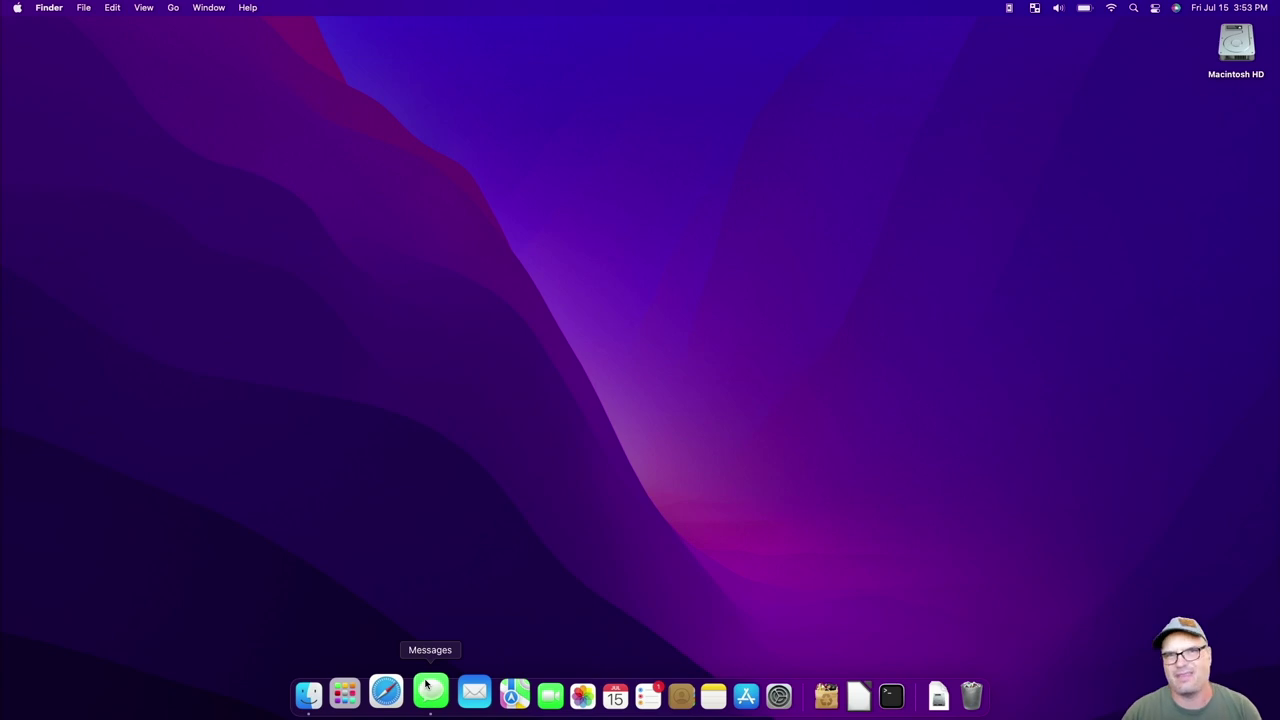
- Open endeavouros.com in Safari and make the browser window full screen
{"action": "left_click", "coordinate": [395, 690]}
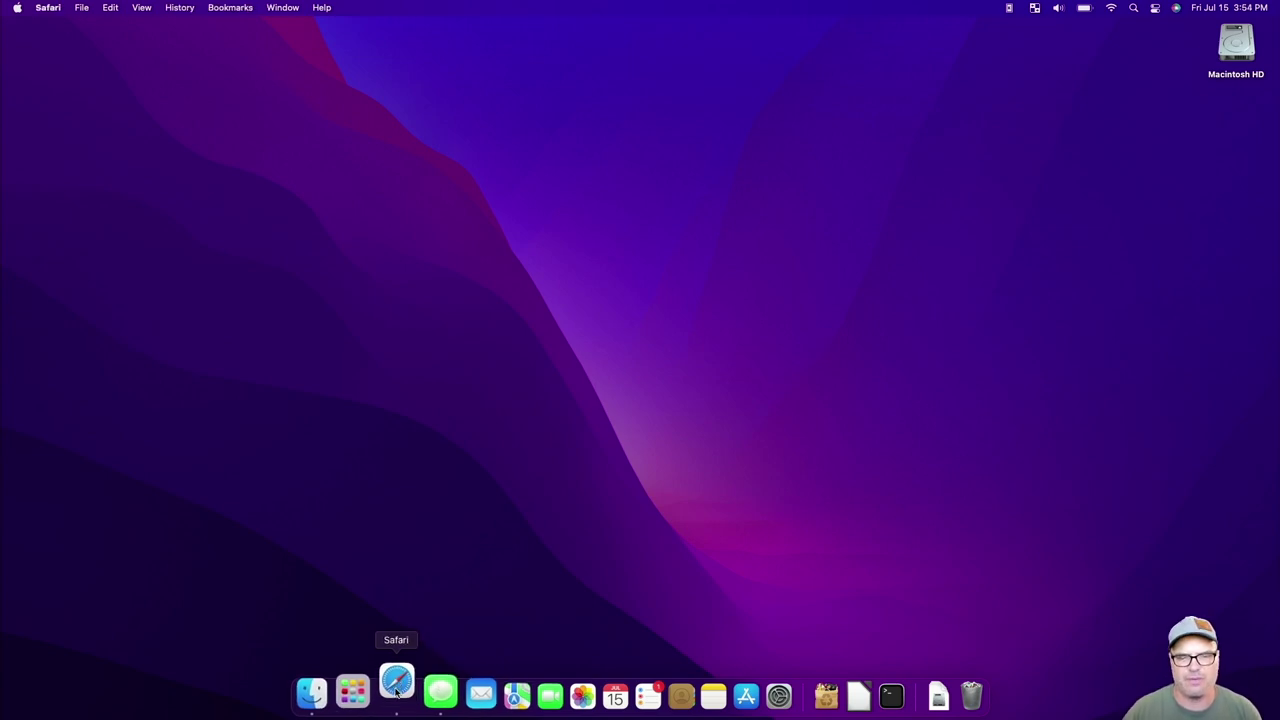
{"action": "type", "text": "endeavouros.com"}
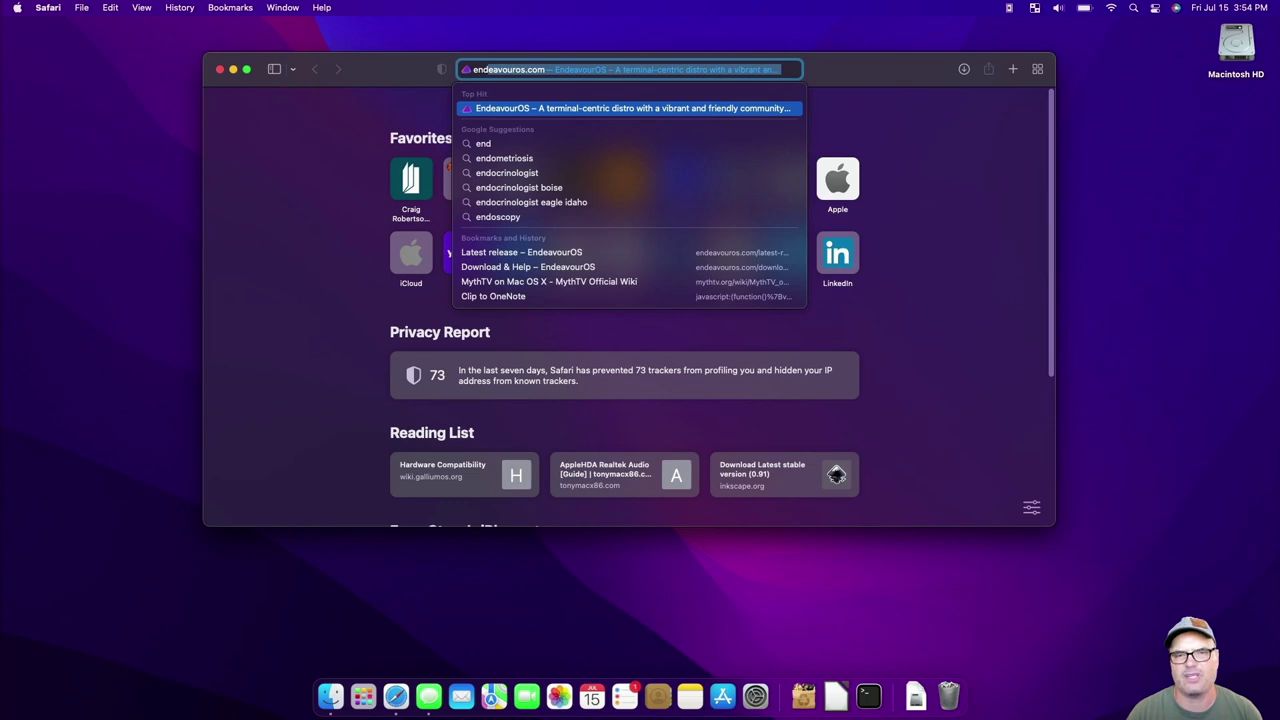
{"action": "key", "text": "Return"}
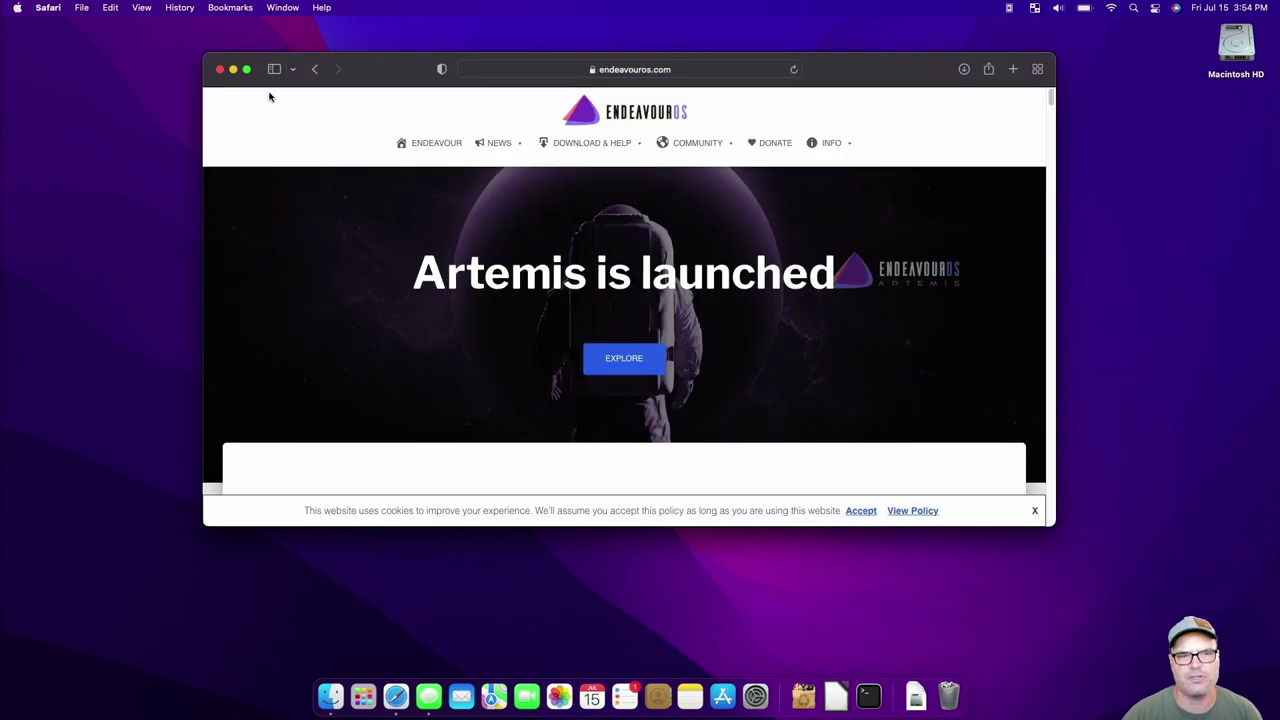
{"action": "left_click", "coordinate": [246, 69]}
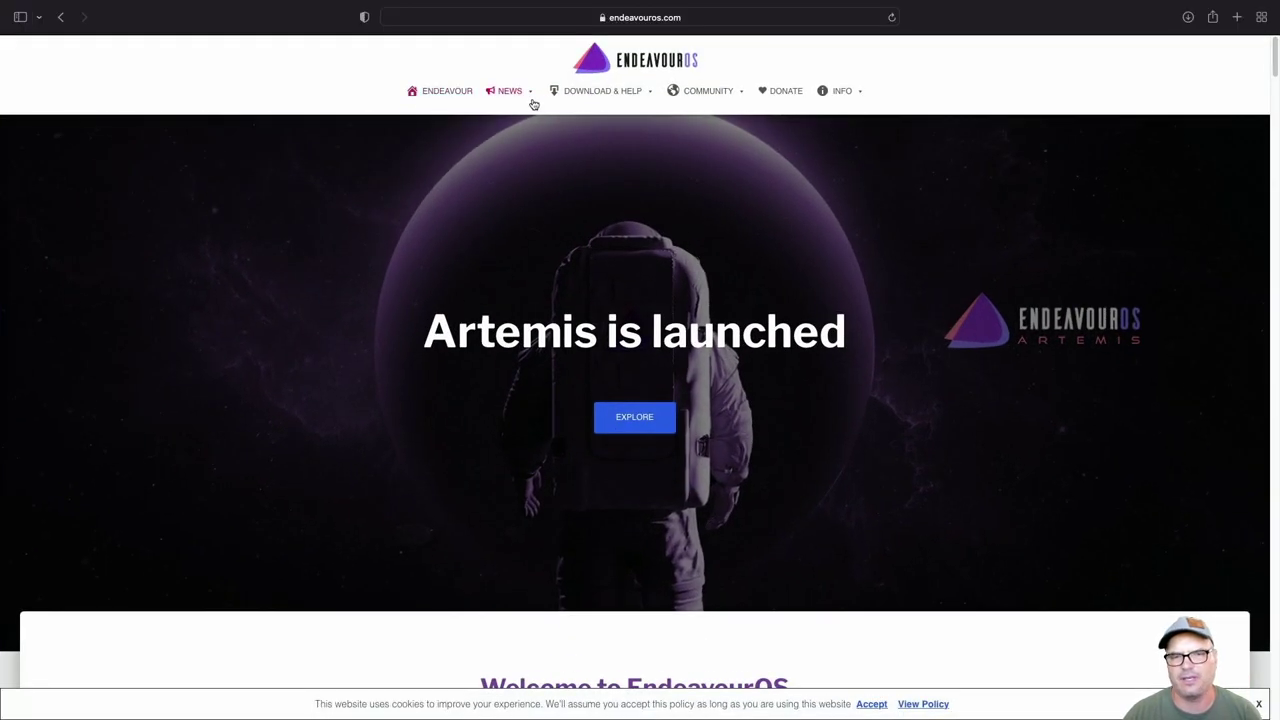
- Go to the latest EndeavourOS release page and download the ISO from the Github worldwide mirror
{"action": "left_click", "coordinate": [604, 95]}
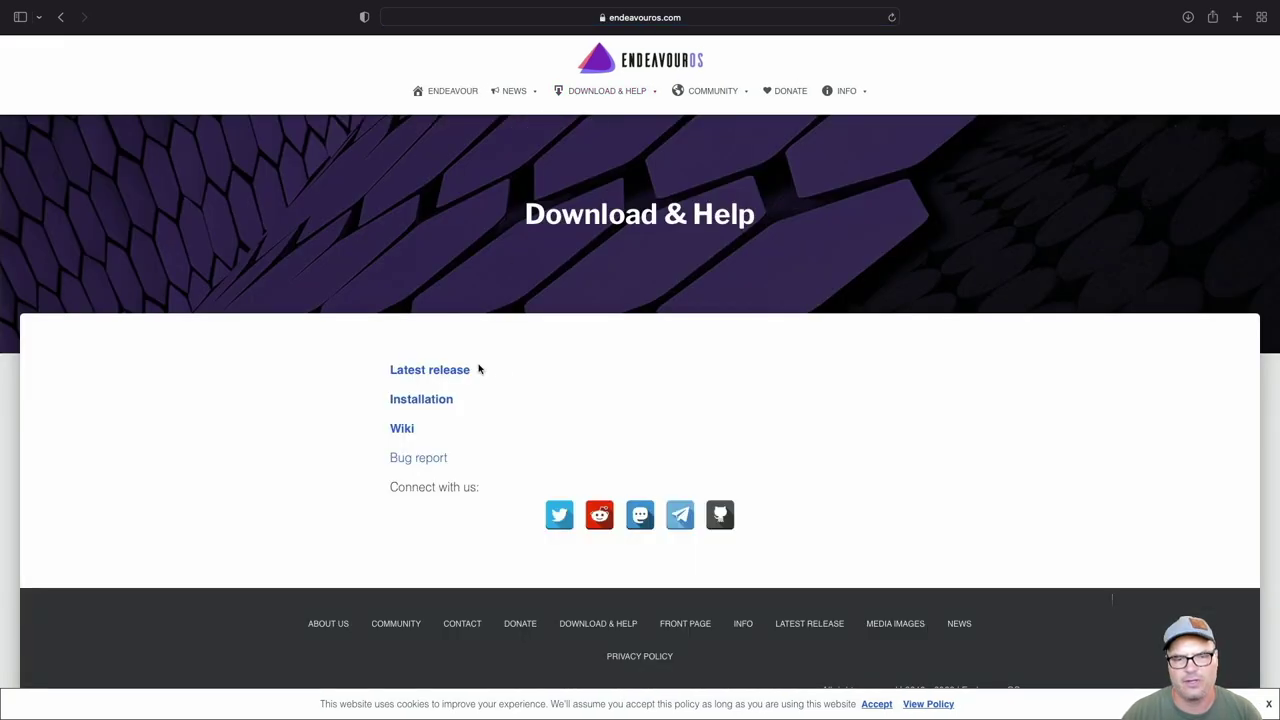
{"action": "left_click", "coordinate": [463, 370]}
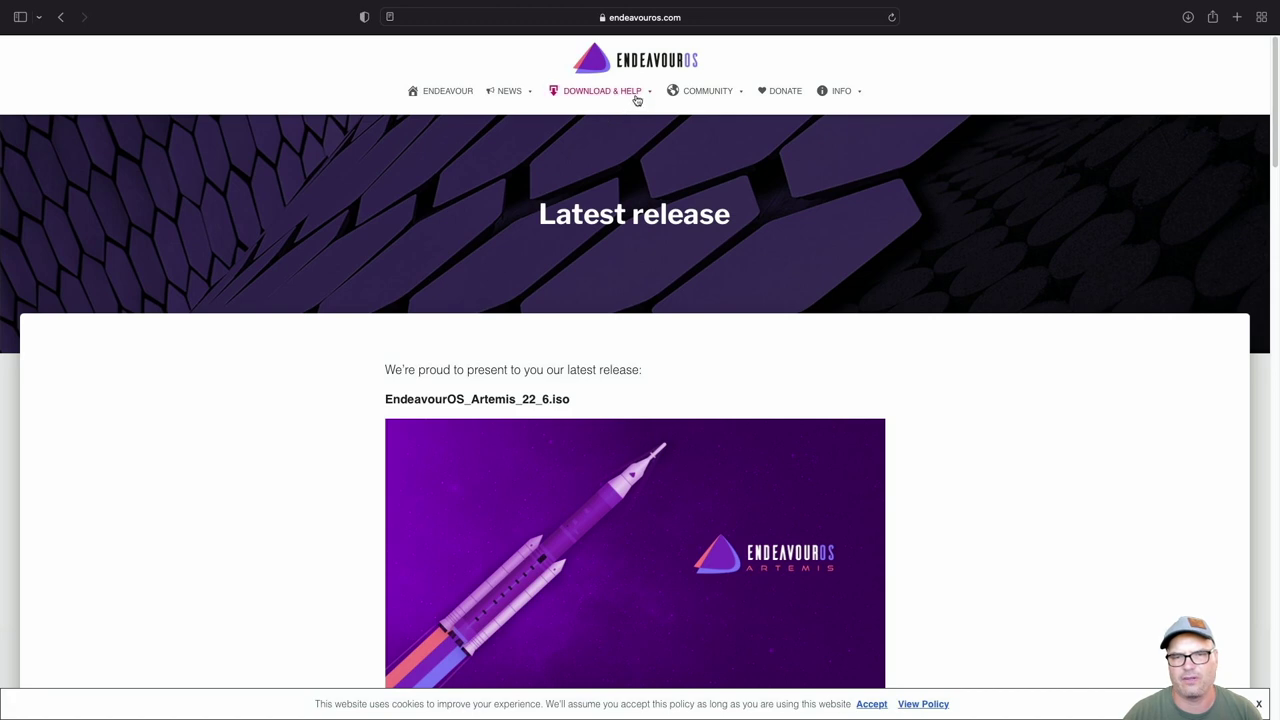
{"action": "mouse_move", "coordinate": [635, 100]}
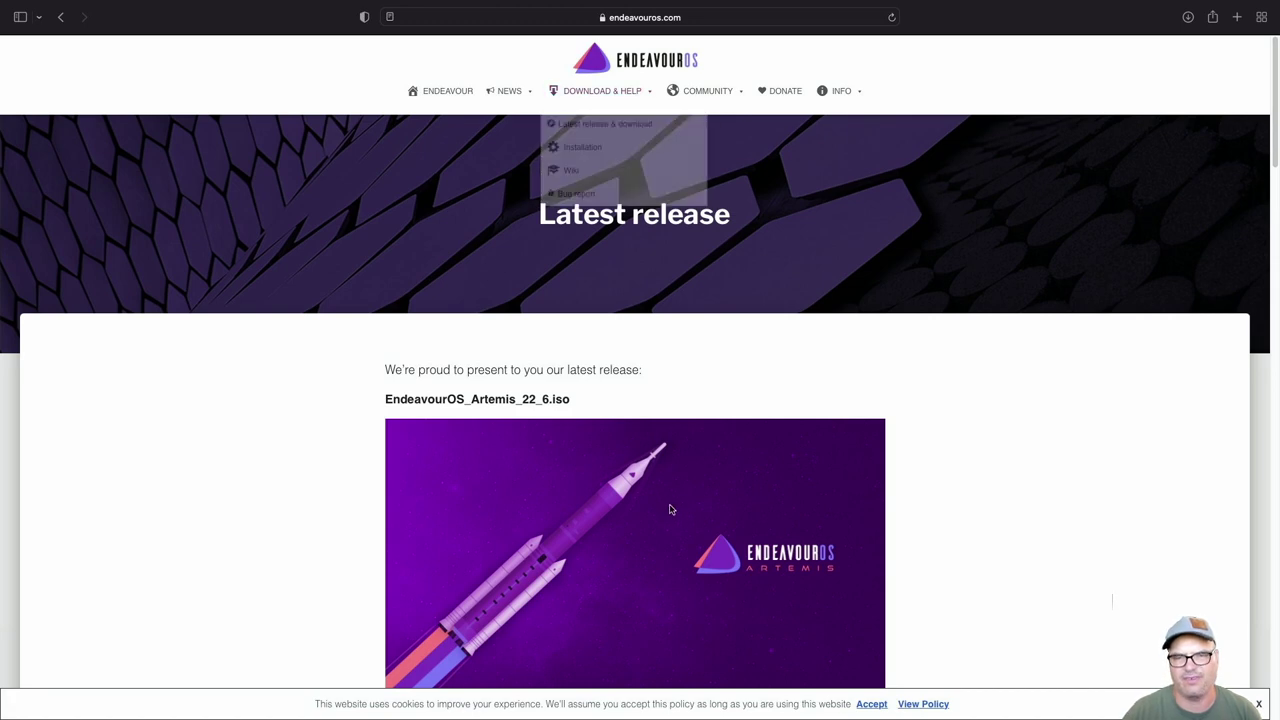
{"action": "scroll", "coordinate": [670, 510], "scroll_direction": "down", "scroll_amount": 10}
{"action": "scroll", "coordinate": [670, 510], "scroll_direction": "down", "scroll_amount": 3}
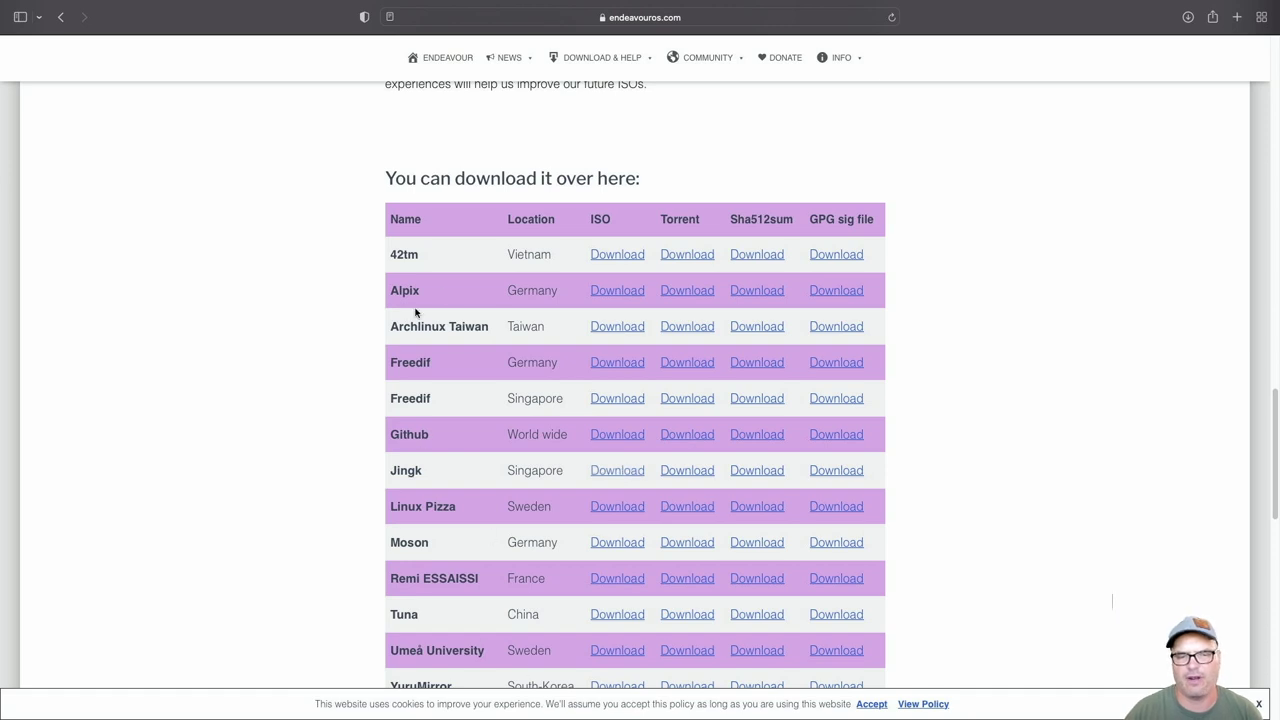
{"action": "left_click", "coordinate": [618, 436]}
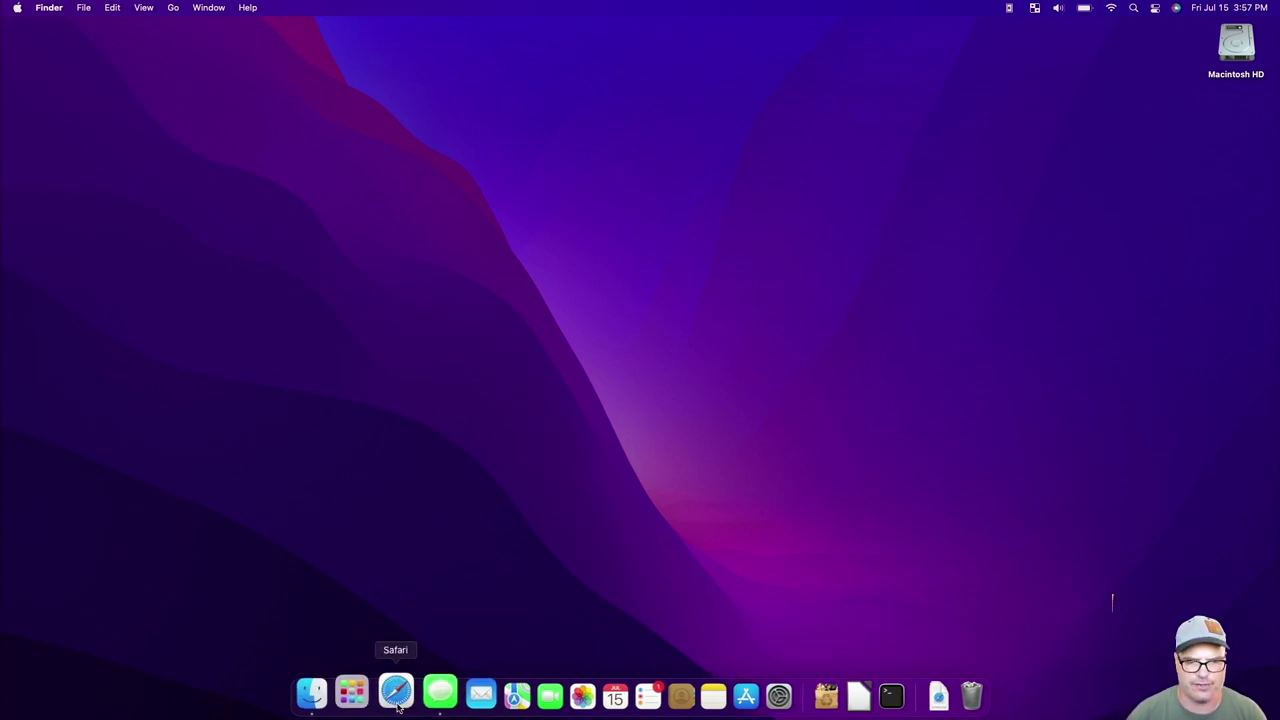
- Search the web for "etcher" in Safari and open the balenaEtcher website from the results
{"action": "left_click", "coordinate": [397, 695]}
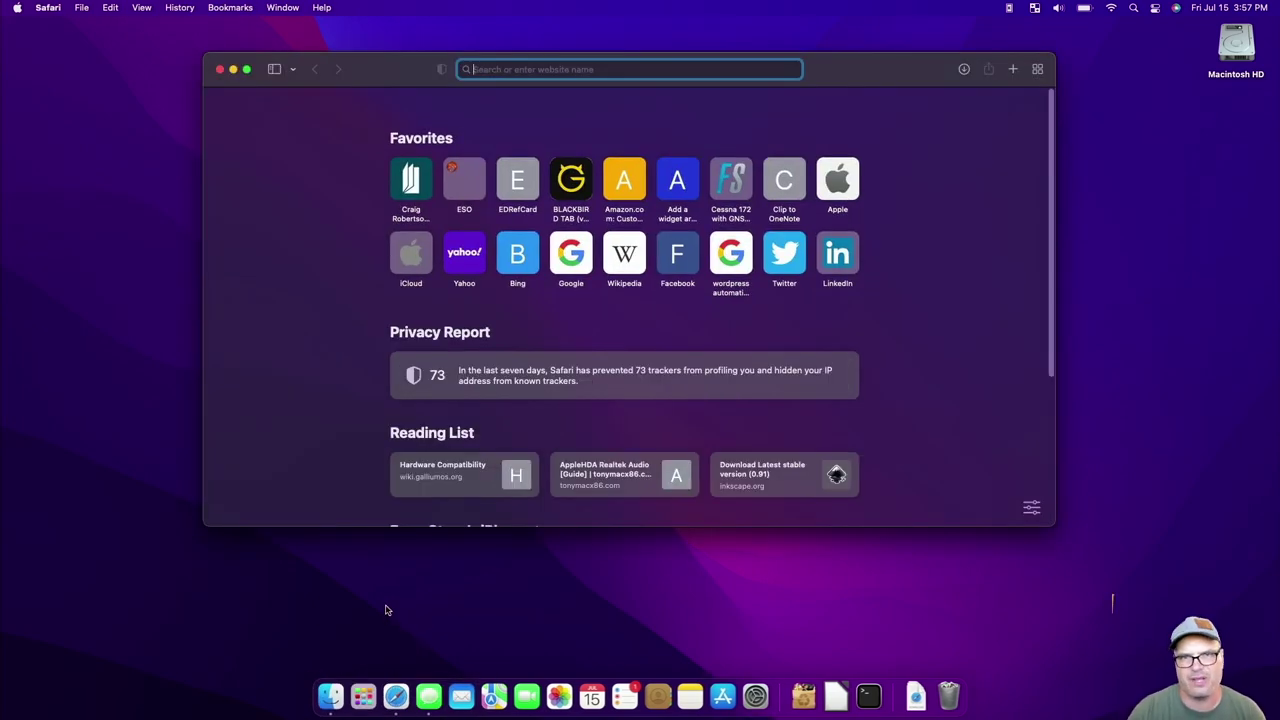
{"action": "type", "text": "etch"}
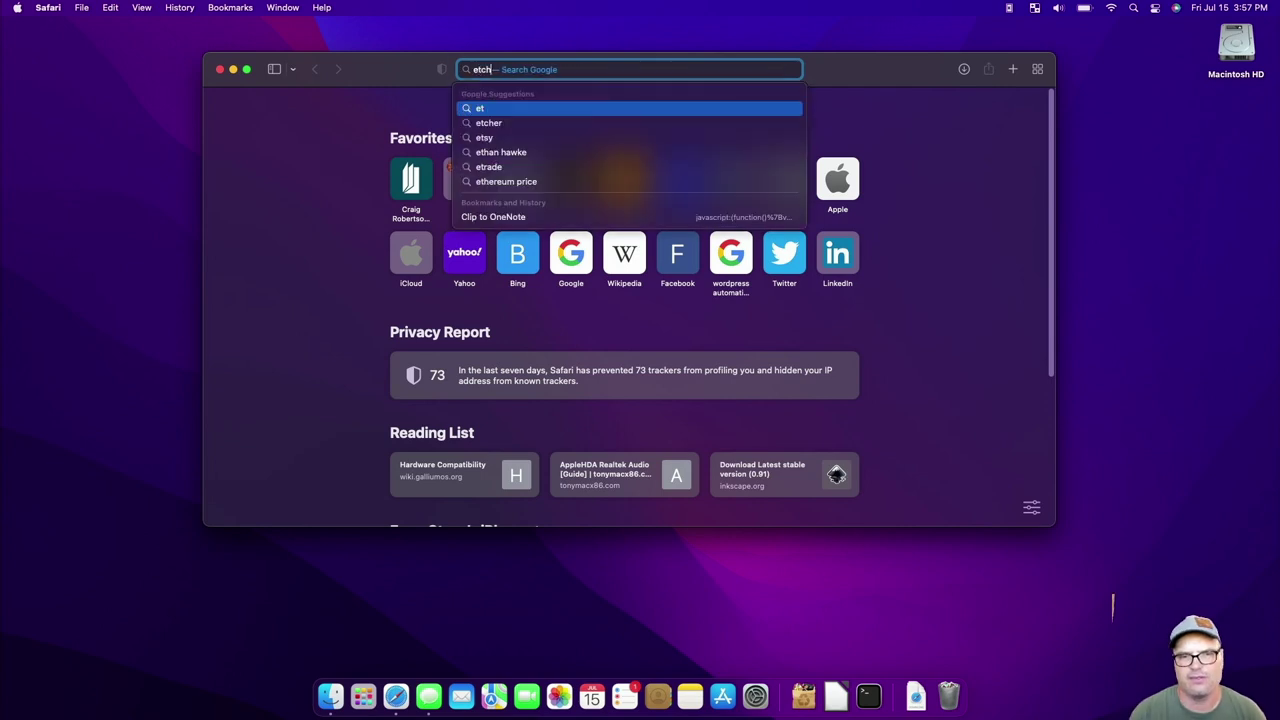
{"action": "type", "text": "er"}
{"action": "key", "text": "Return"}
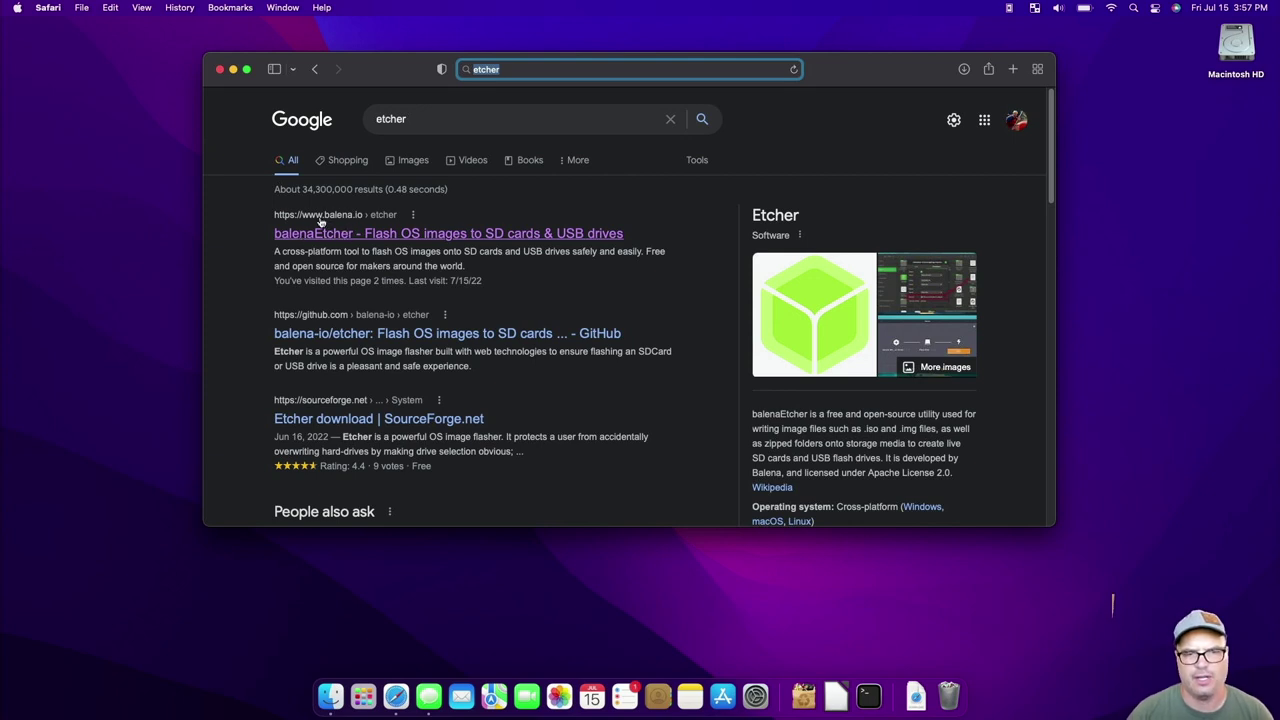
{"action": "left_click", "coordinate": [386, 235]}
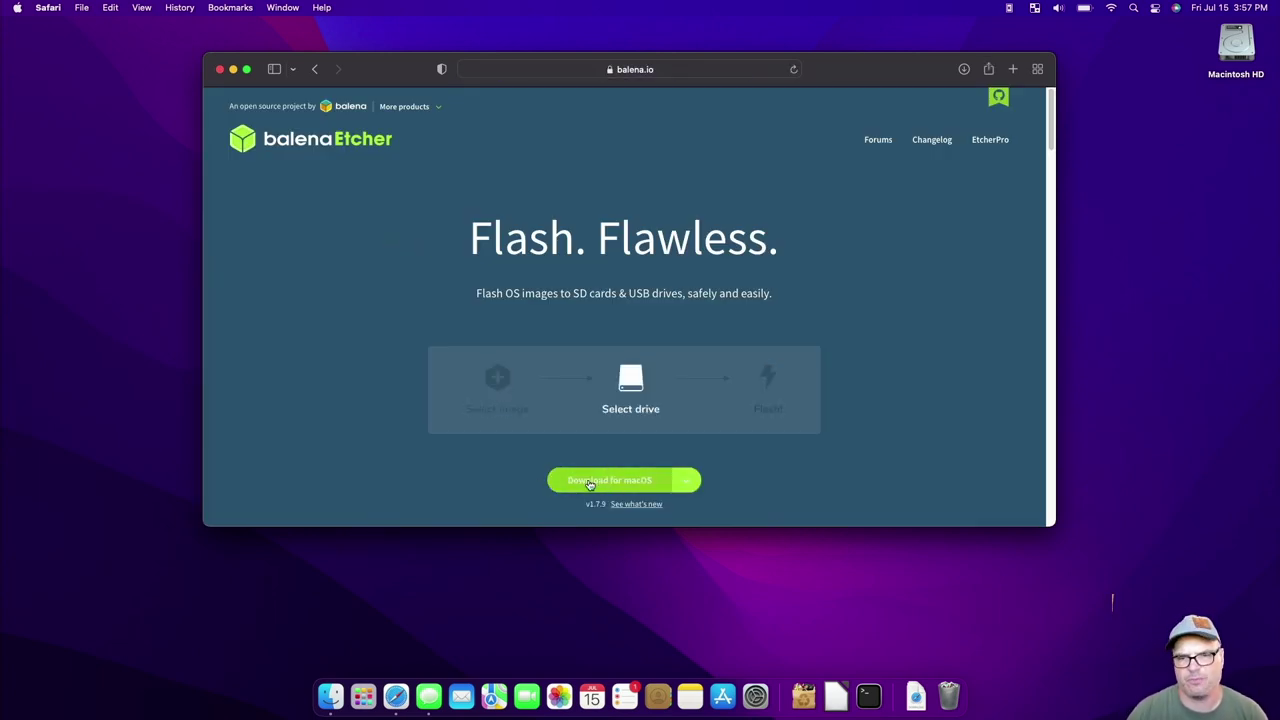
- Download balenaEtcher for macOS from its website, and minimize the browser window
{"action": "left_click", "coordinate": [684, 481]}
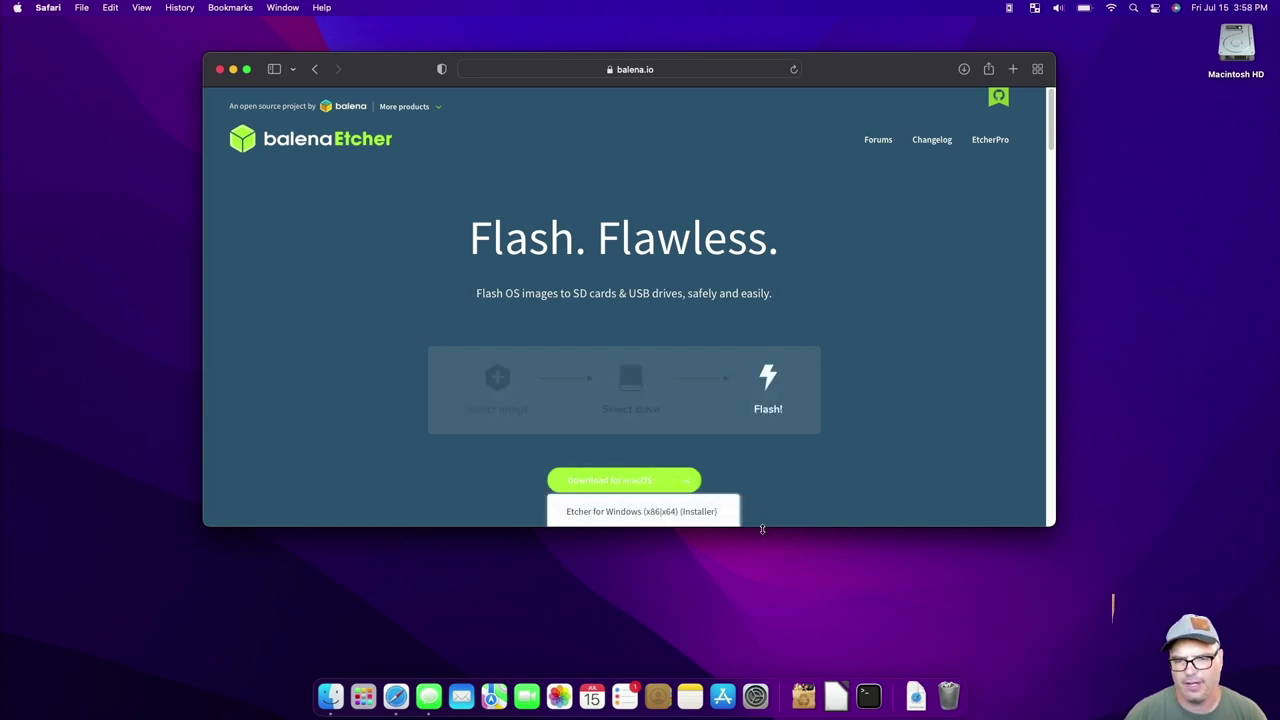
{"action": "left_click_drag", "start_coordinate": [762, 530], "coordinate": [779, 651]}
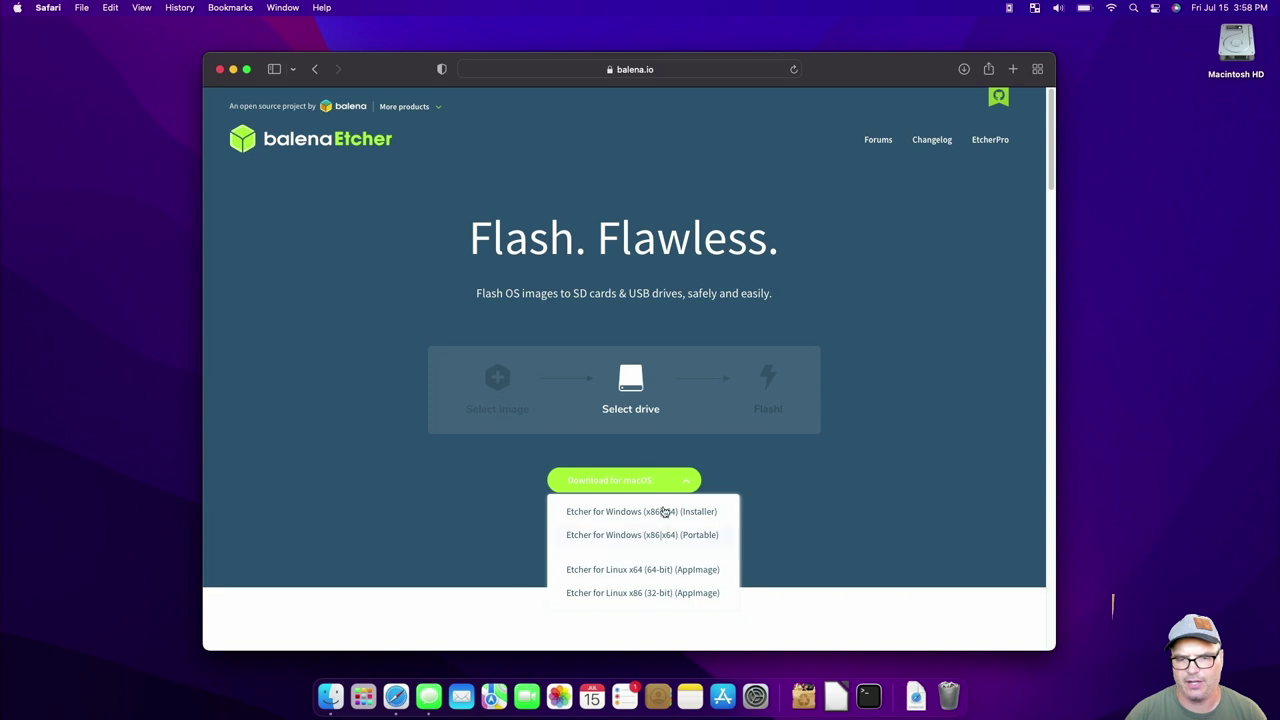
{"action": "left_click", "coordinate": [493, 457]}
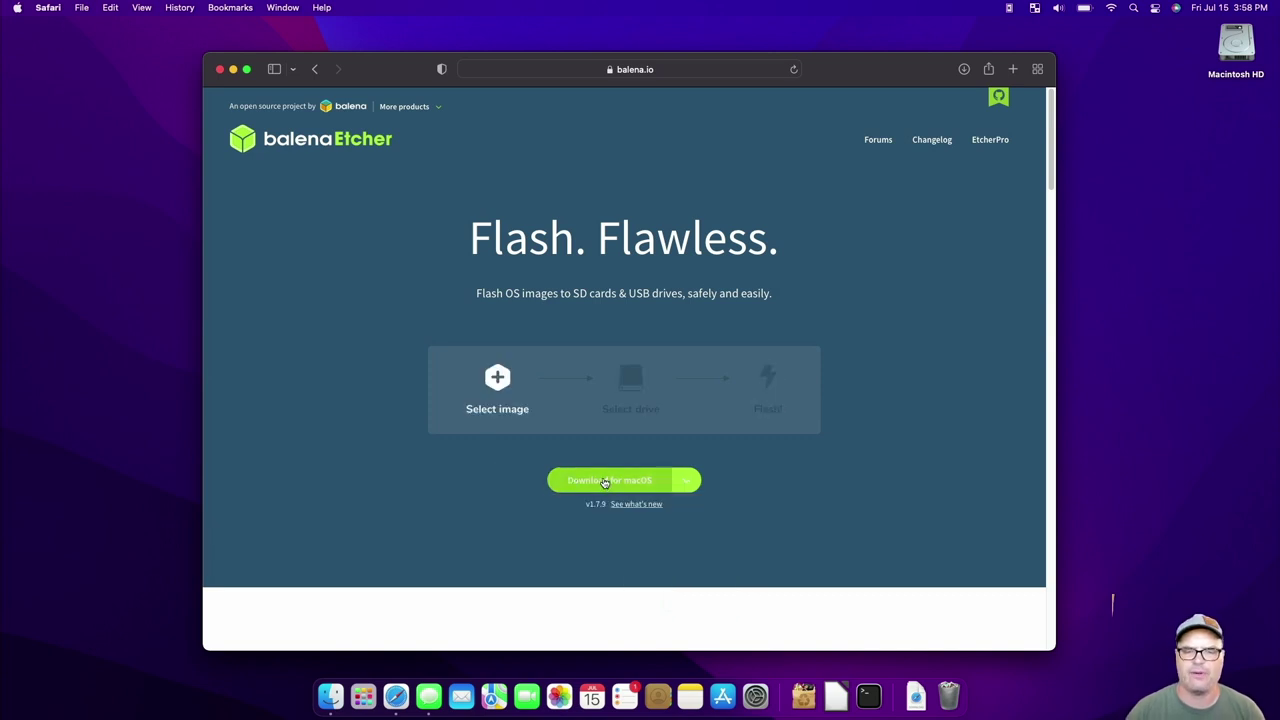
{"action": "left_click", "coordinate": [604, 482]}
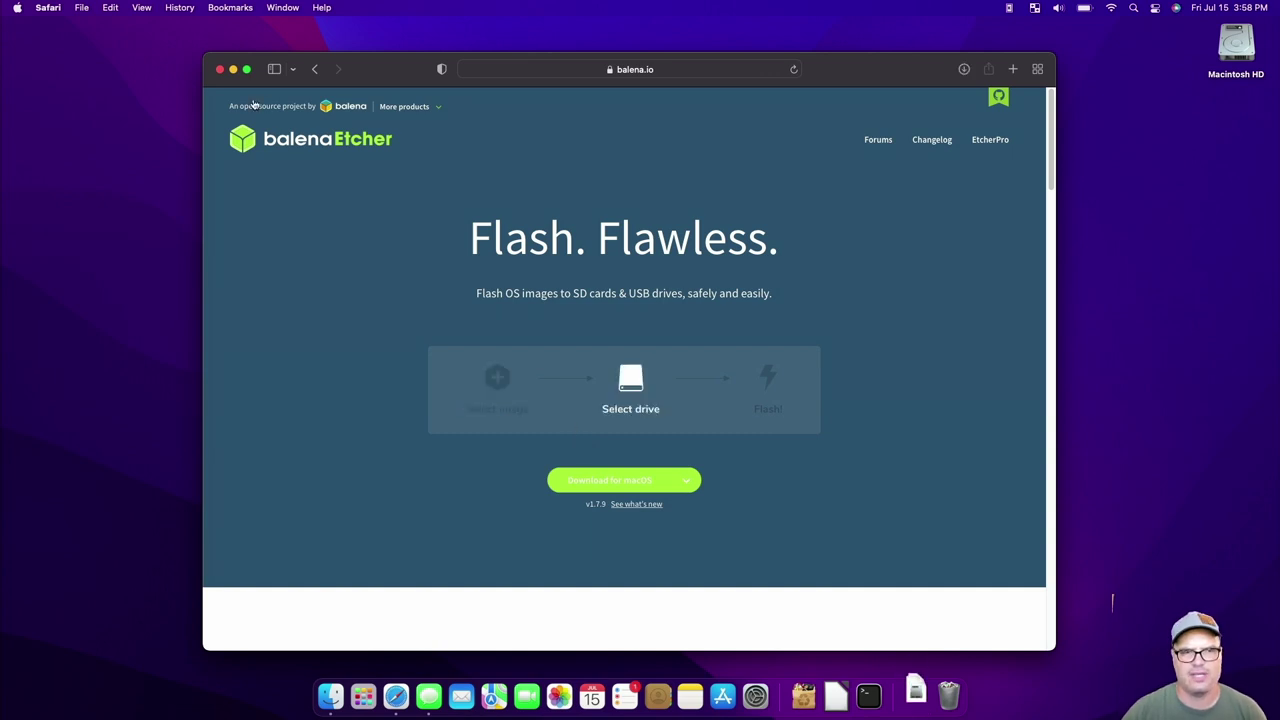
{"action": "left_click", "coordinate": [233, 69]}
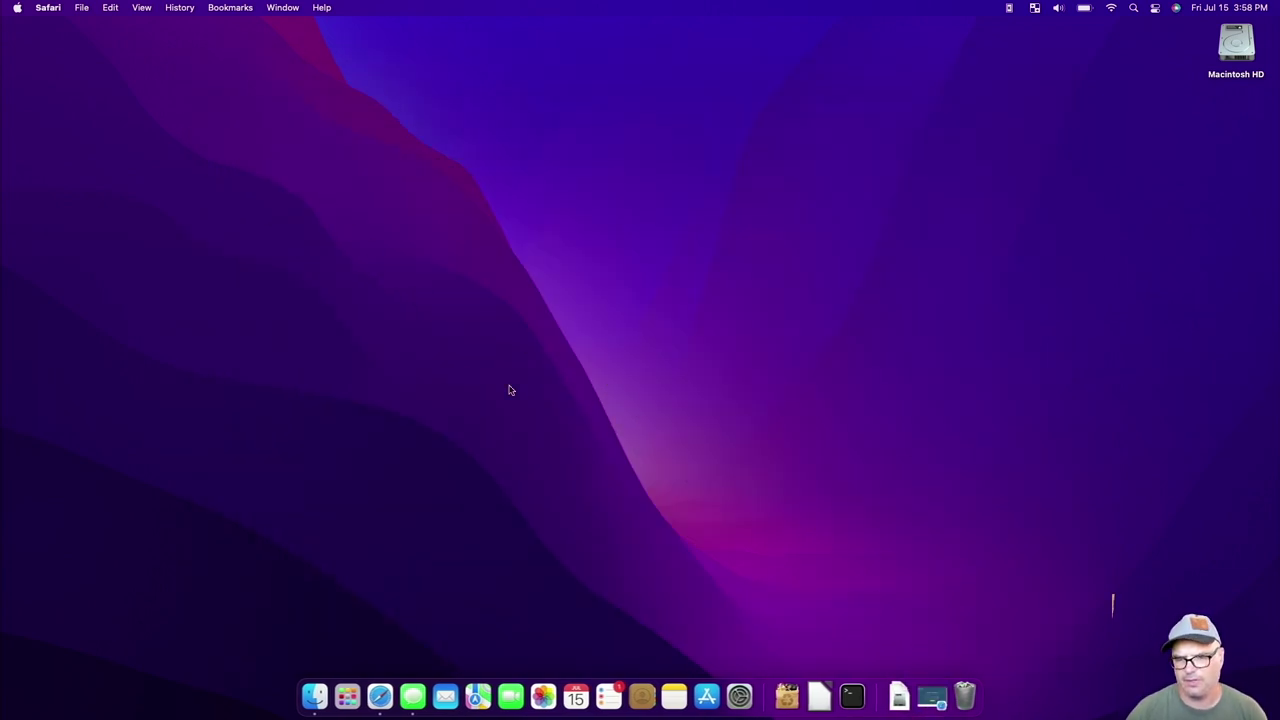
- Open the downloaded balenaEtcher-1.7.9.dmg, copy balenaEtcher into Applications, and close the installer window
{"action": "left_click", "coordinate": [899, 690]}
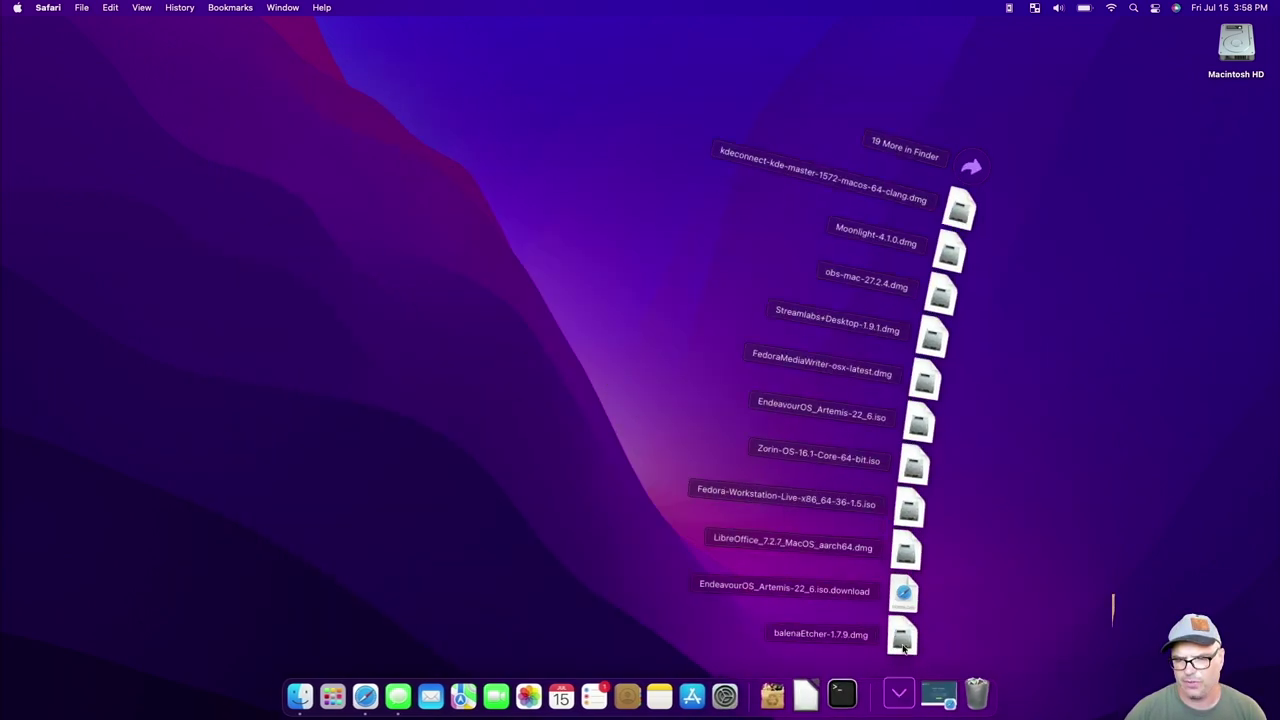
{"action": "left_click", "coordinate": [903, 640]}
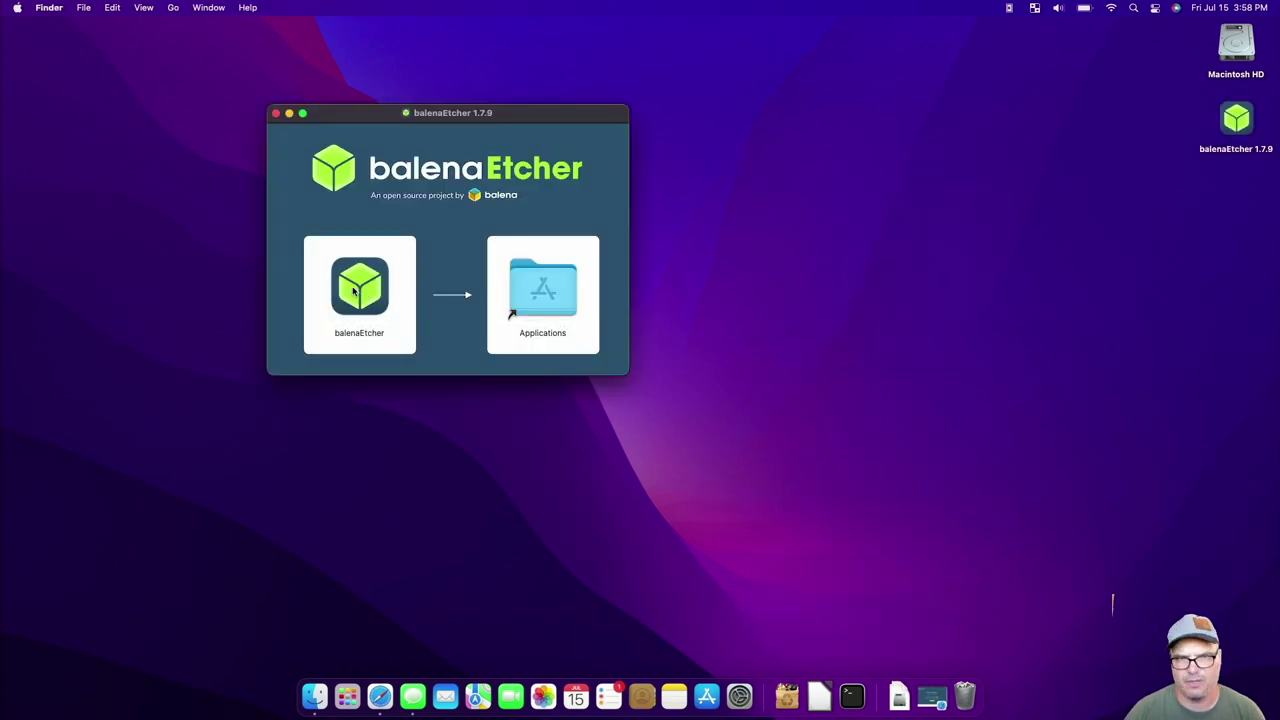
{"action": "left_click_drag", "start_coordinate": [353, 290], "coordinate": [530, 297]}
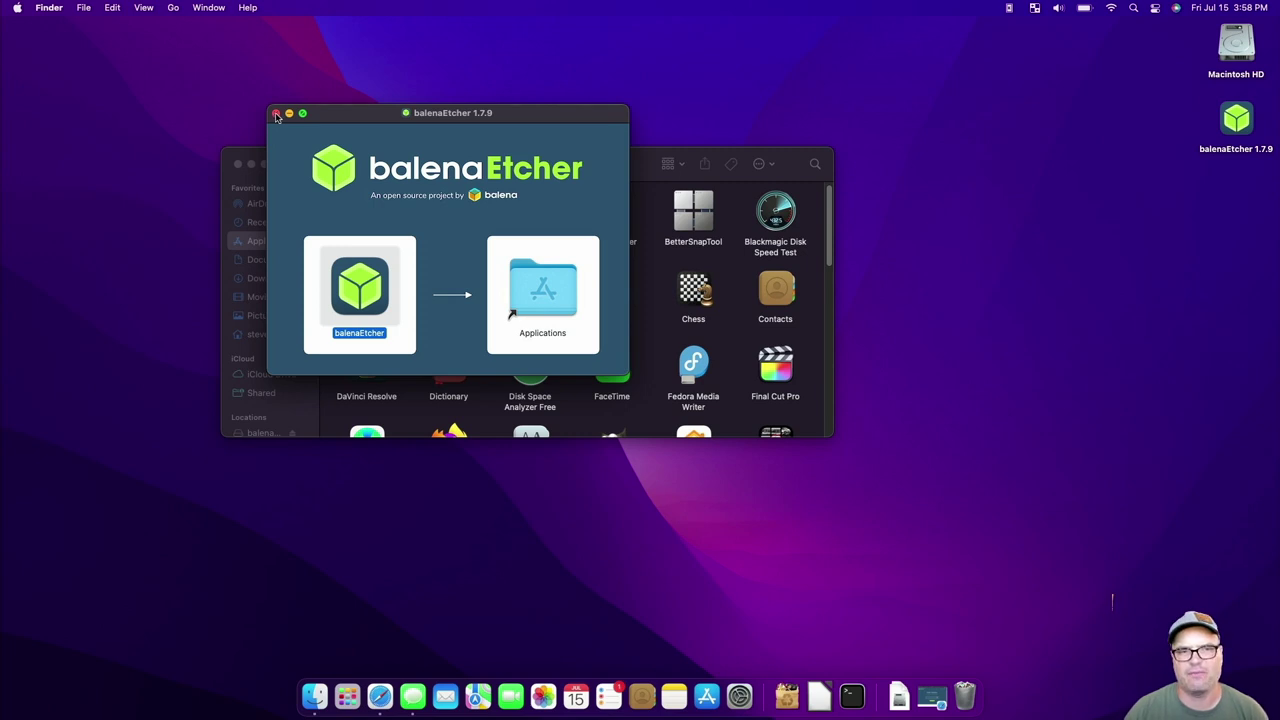
{"action": "left_click", "coordinate": [276, 114]}
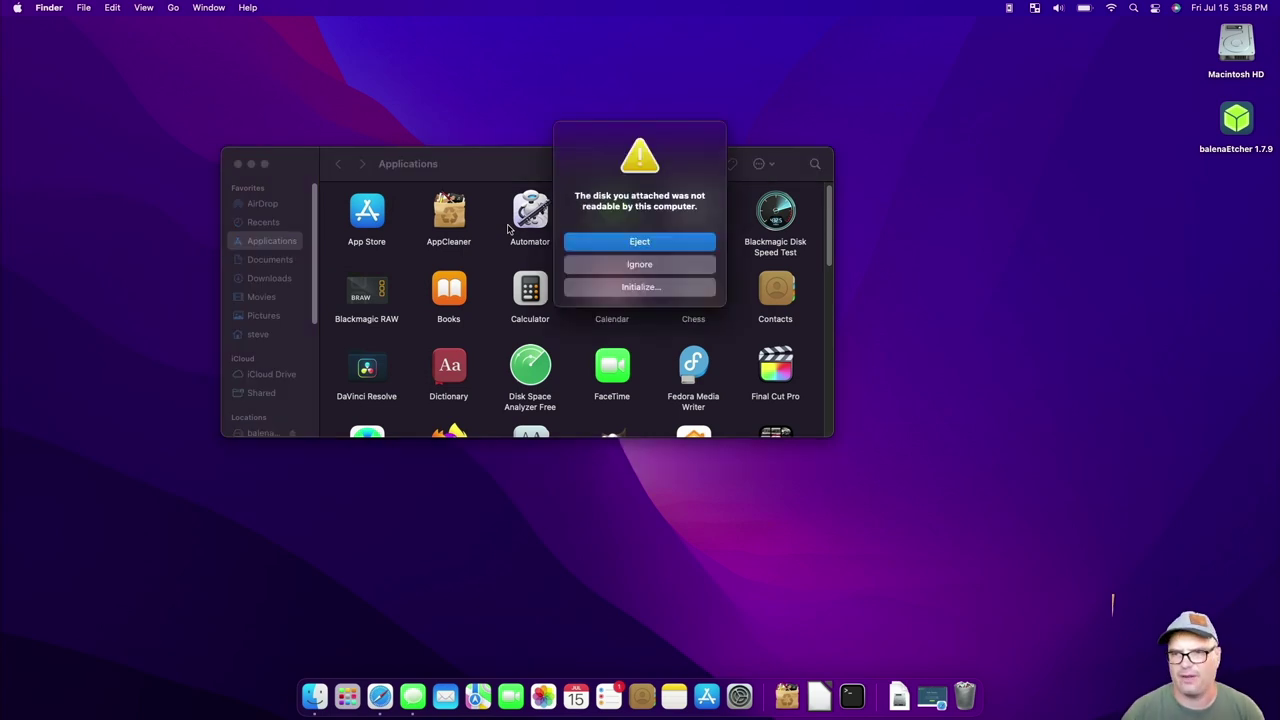
- Ignore the unreadable-disk warning and launch balenaEtcher from Applications, minimizing the Finder window
{"action": "left_click", "coordinate": [634, 265]}
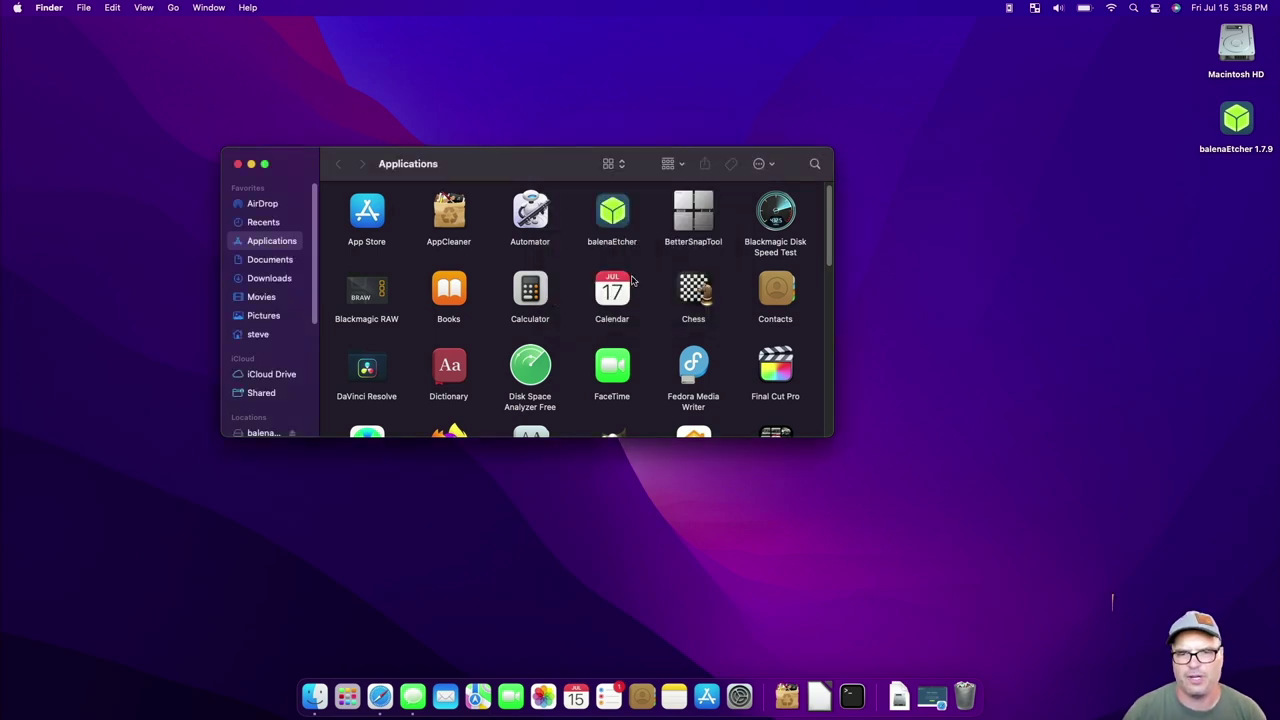
{"action": "double_click", "coordinate": [613, 215]}
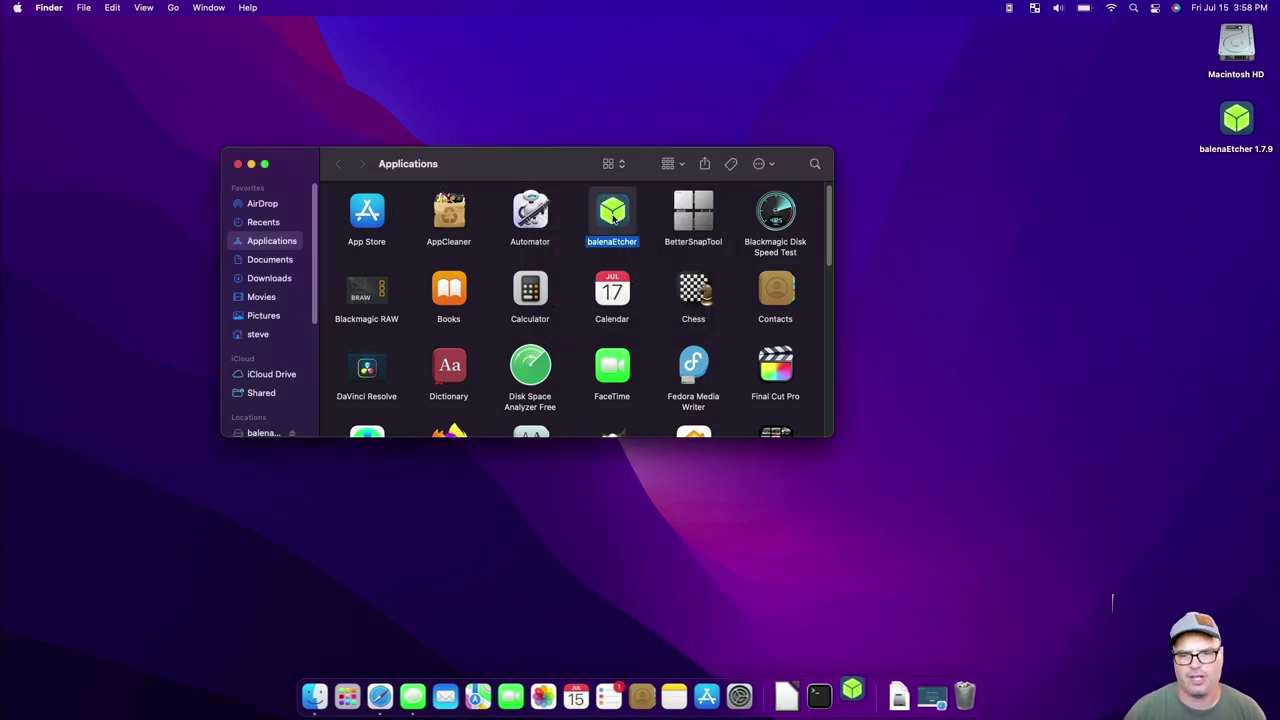
{"action": "left_click", "coordinate": [252, 164]}
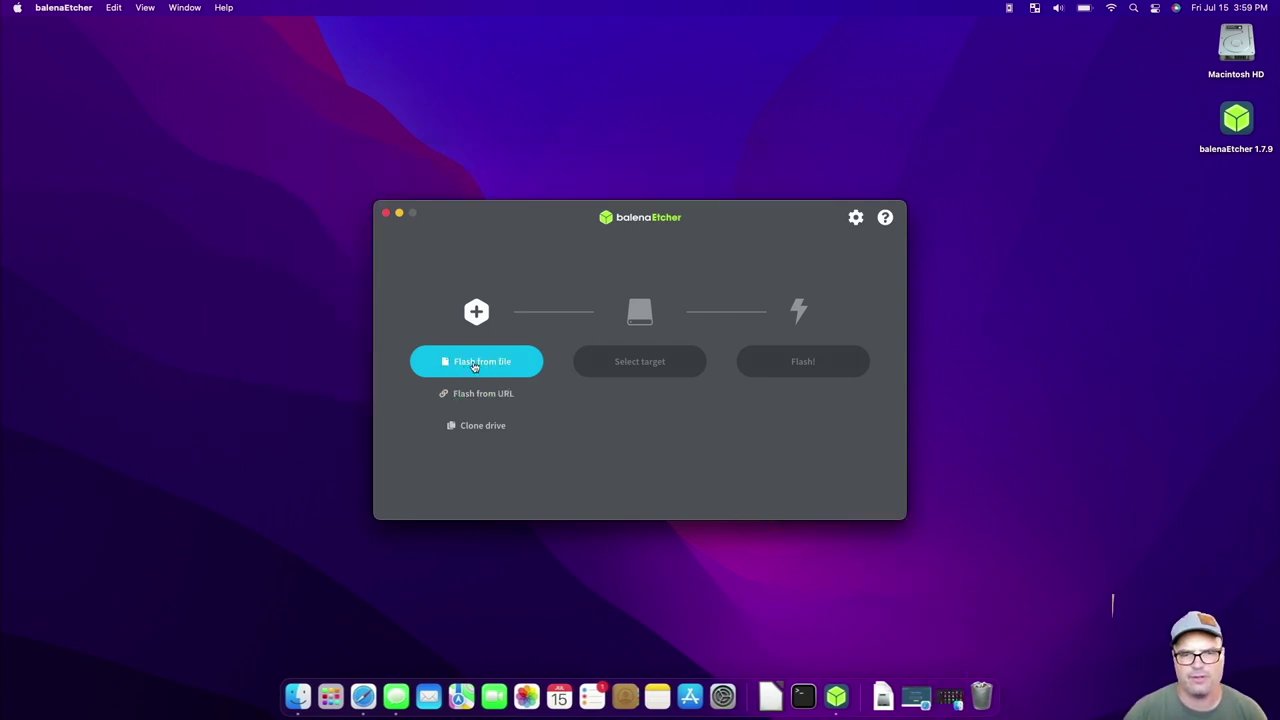
- Choose EndeavourOS_Artemis-22_6.iso from the Downloads folder as the image file to flash
{"action": "left_click", "coordinate": [468, 364]}
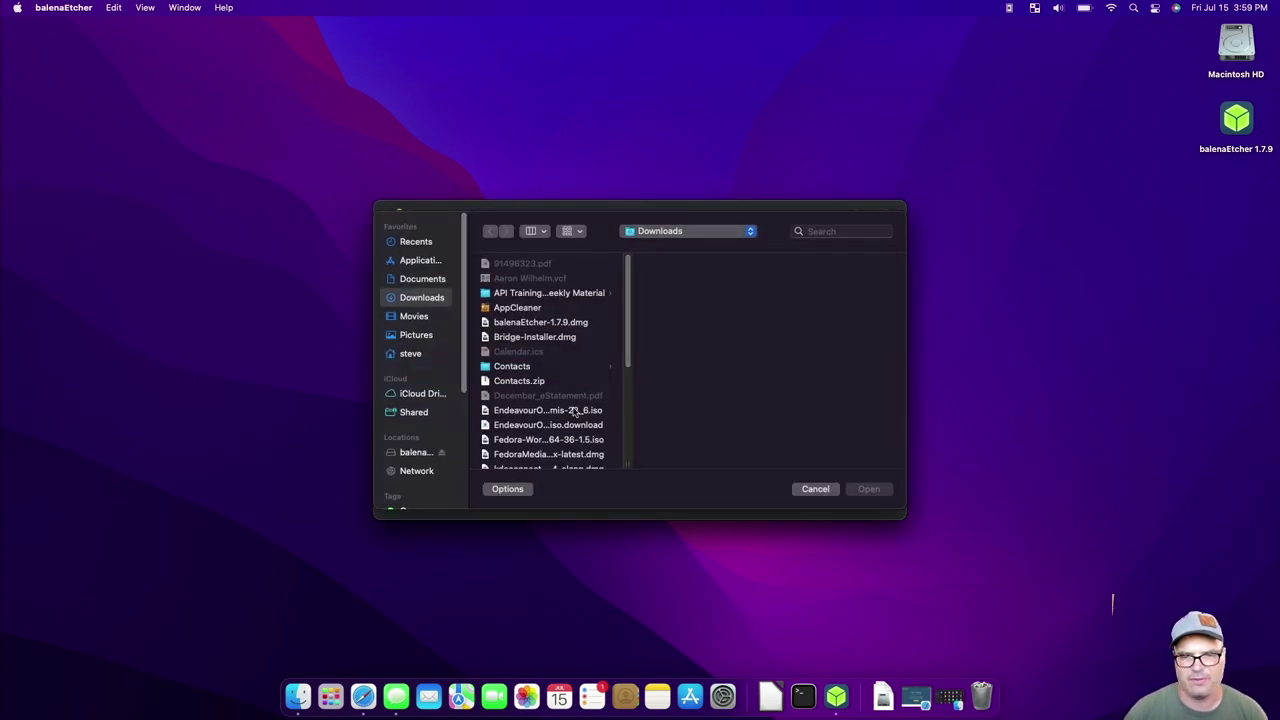
{"action": "left_click", "coordinate": [560, 414]}
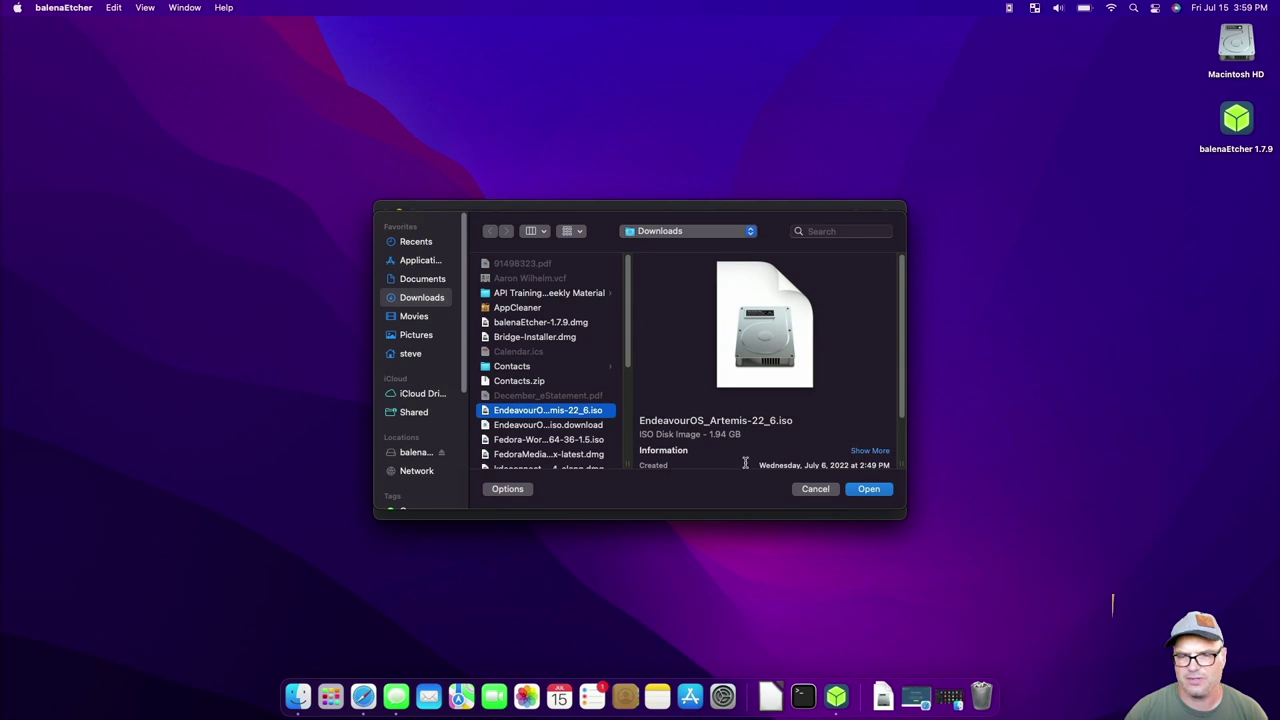
{"action": "left_click", "coordinate": [868, 489]}
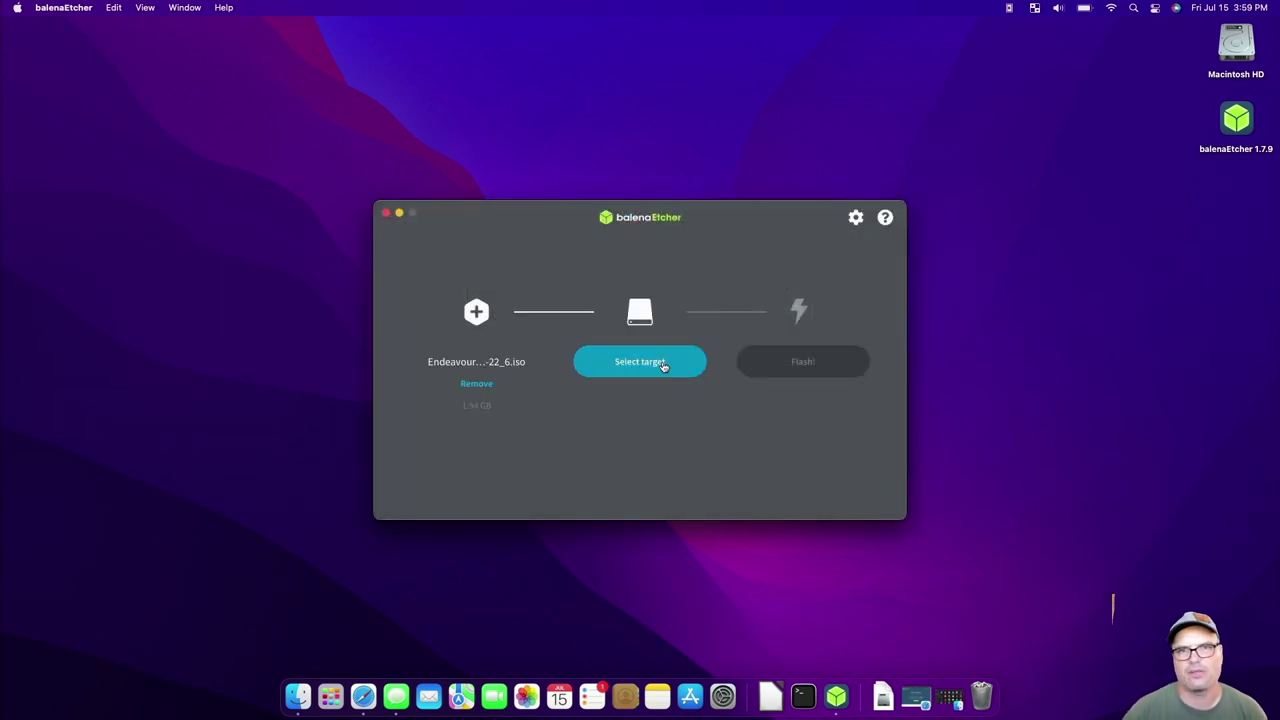
- Select the SanDisk Cruzer Glide Media USB drive as the flash target
{"action": "left_click", "coordinate": [662, 366]}
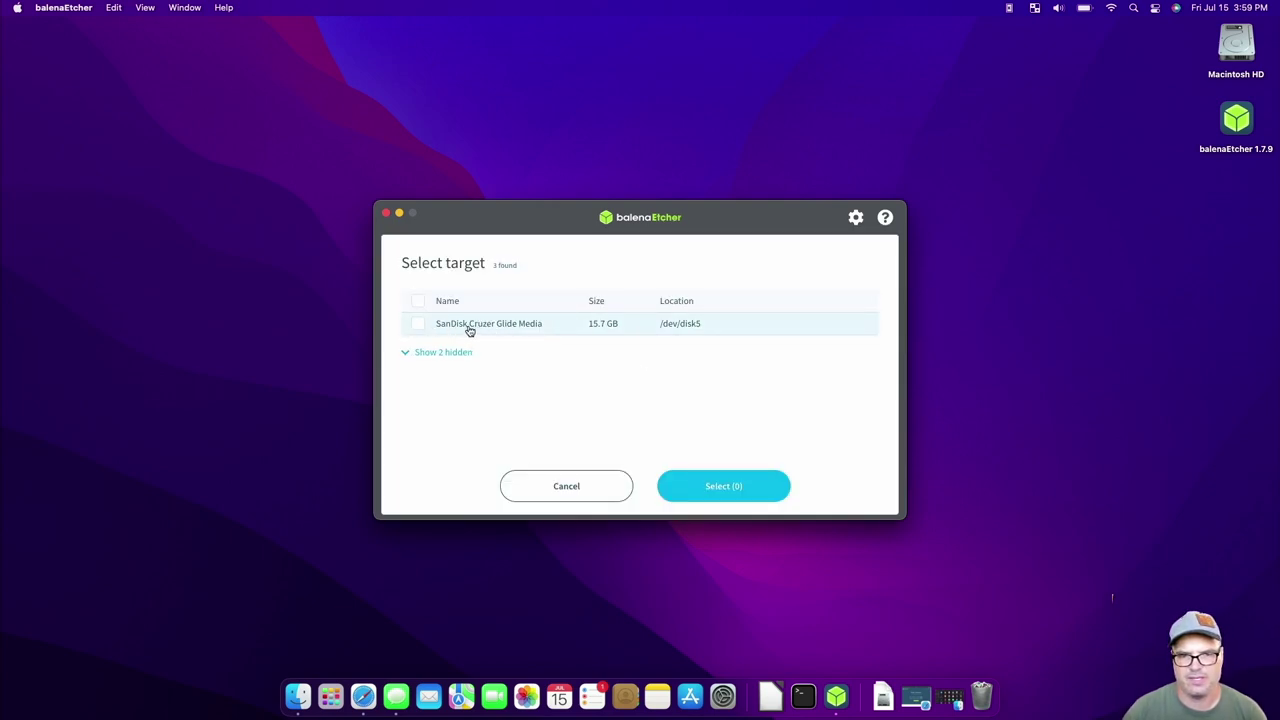
{"action": "left_click", "coordinate": [419, 325]}
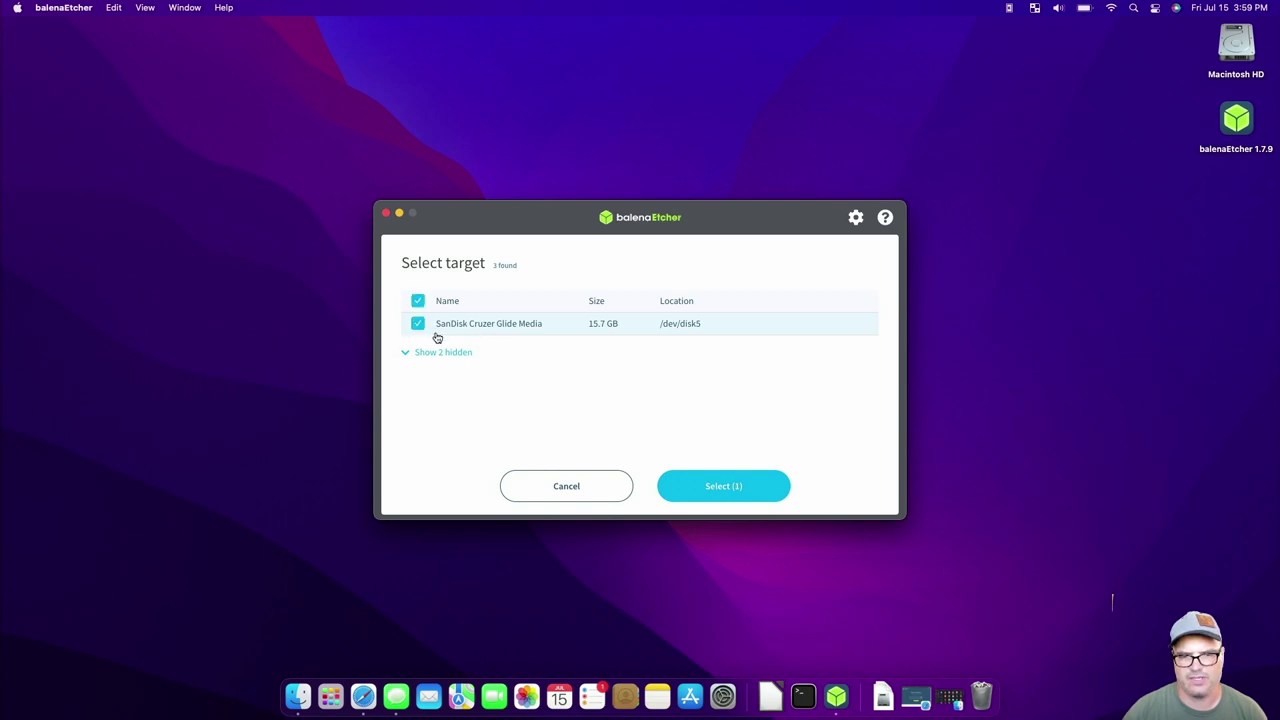
{"action": "left_click", "coordinate": [714, 494]}
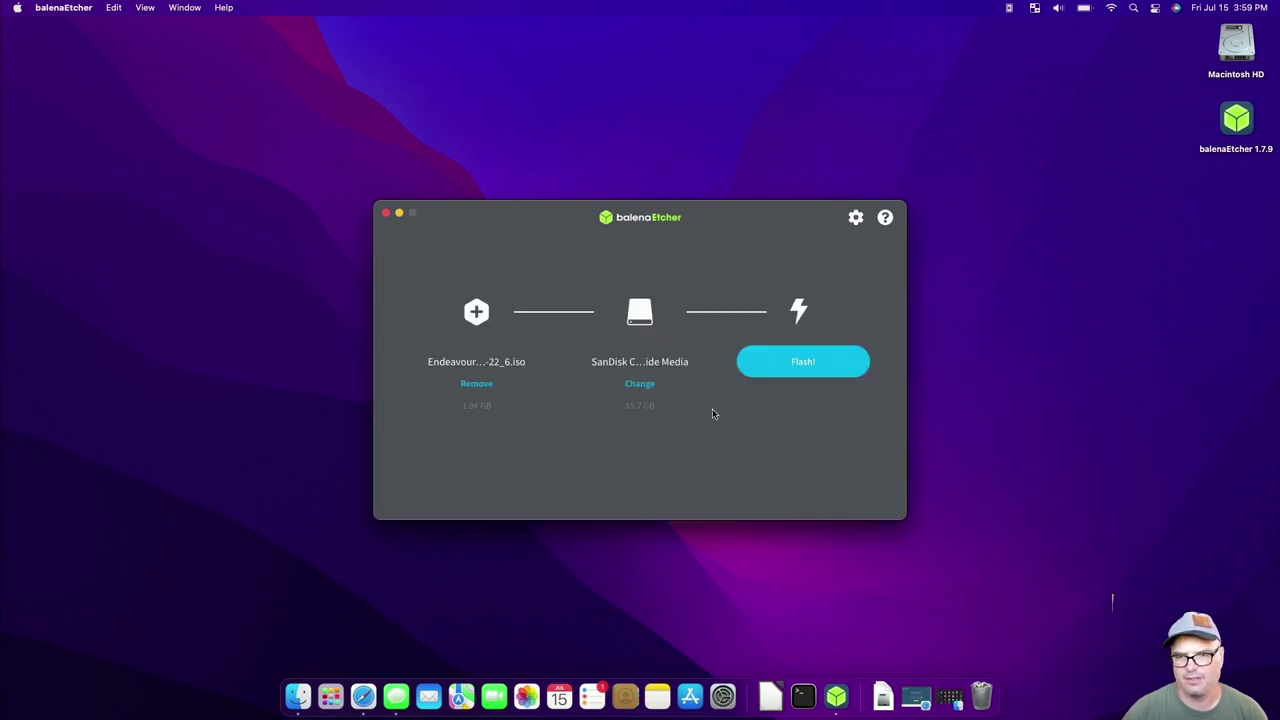
- Flash the image to the USB drive, authorizing with the account password, and eject the disk once flashing finishes
{"action": "left_click", "coordinate": [782, 369]}
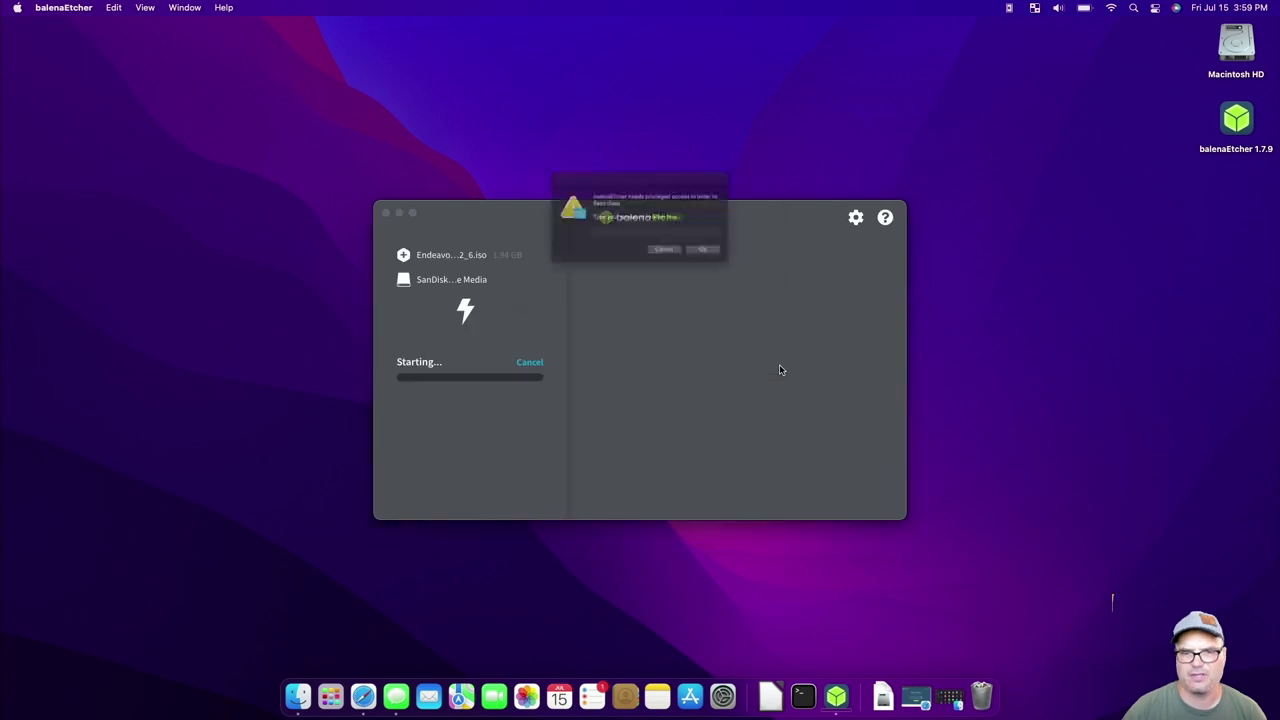
{"action": "type", "text": "••"}
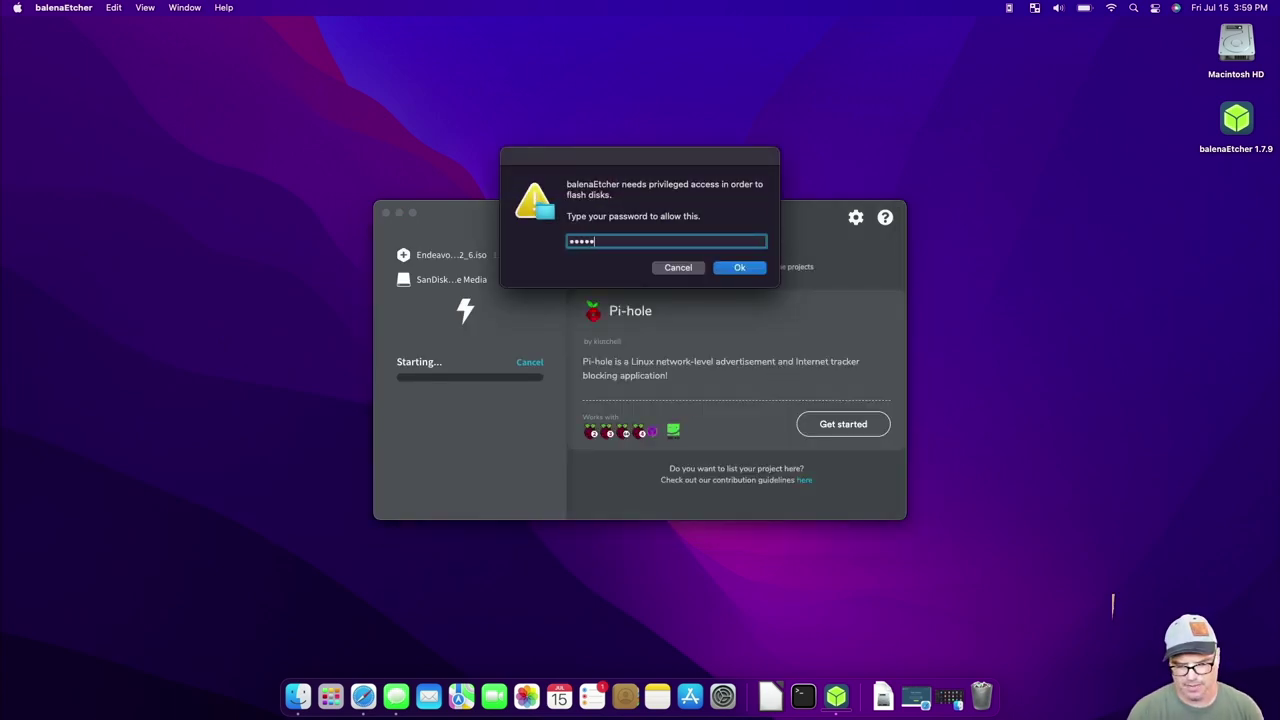
{"action": "type", "text": "••••••"}
{"action": "key", "text": "Return"}
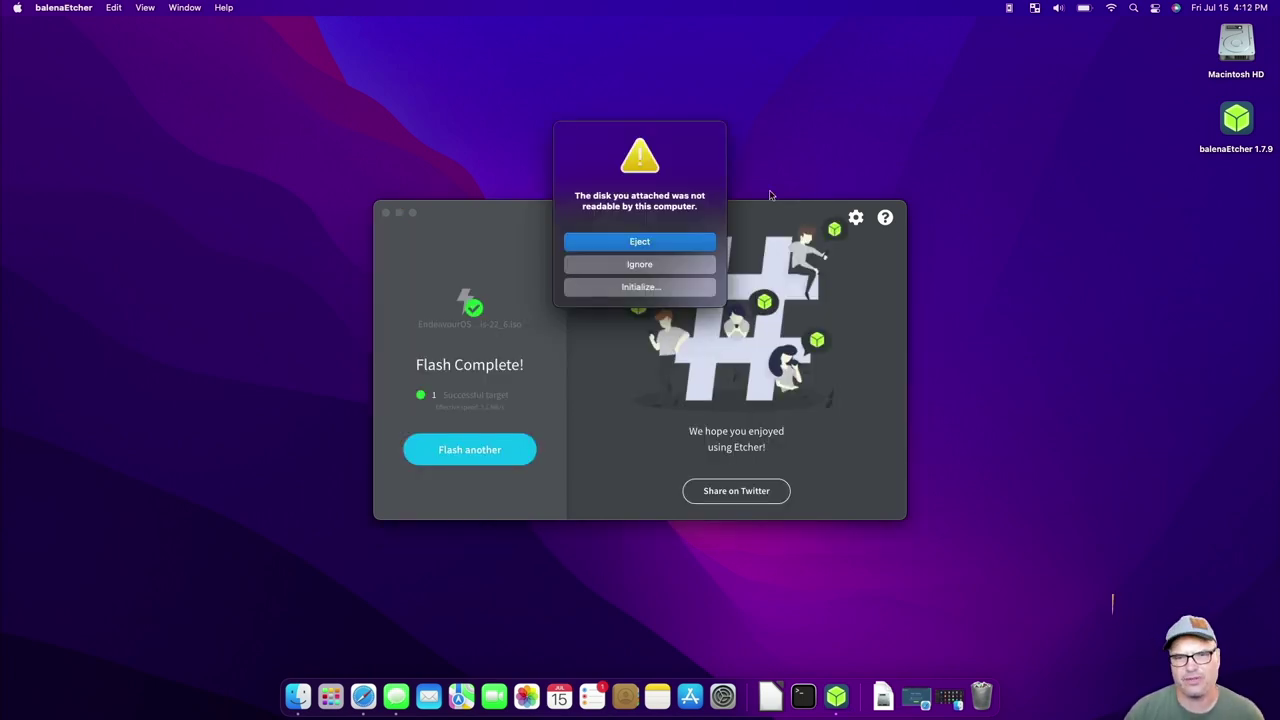
{"action": "left_click", "coordinate": [657, 245]}
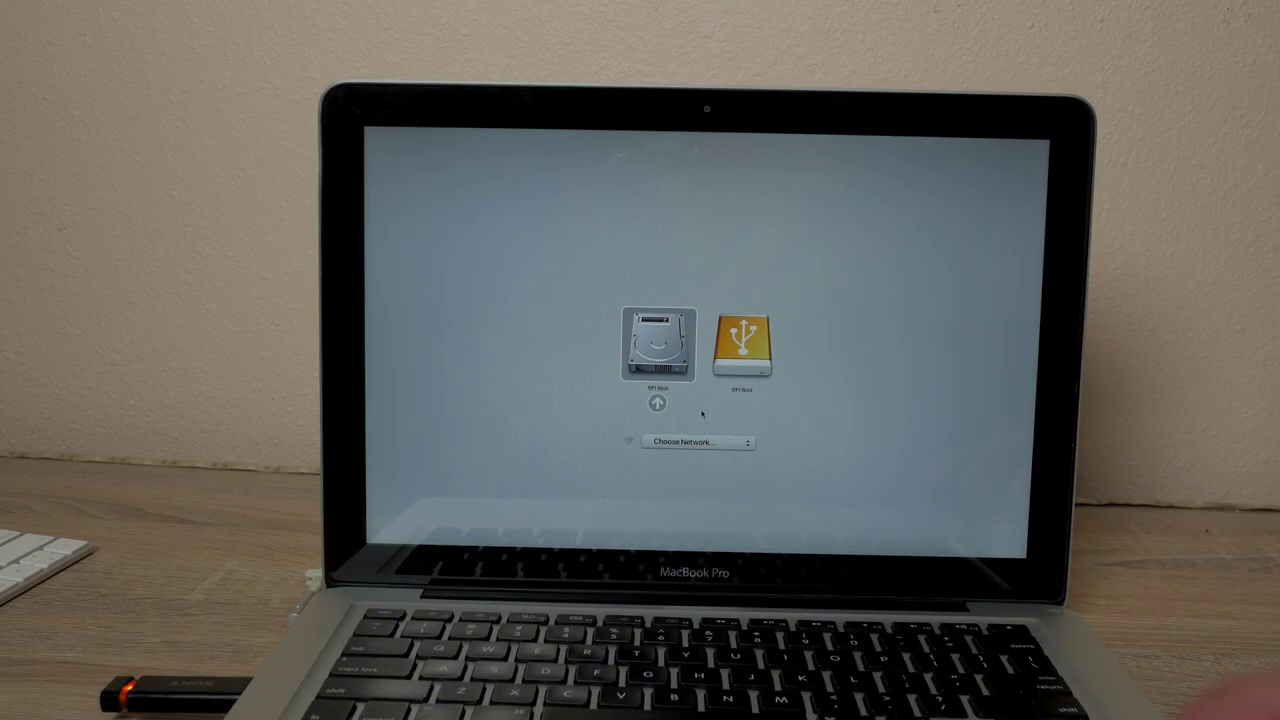
- Choose the USB drive's EFI Boot entry as the startup disk on the MacBook Pro
{"action": "key", "text": "Right"}
{"action": "key", "text": "Left"}
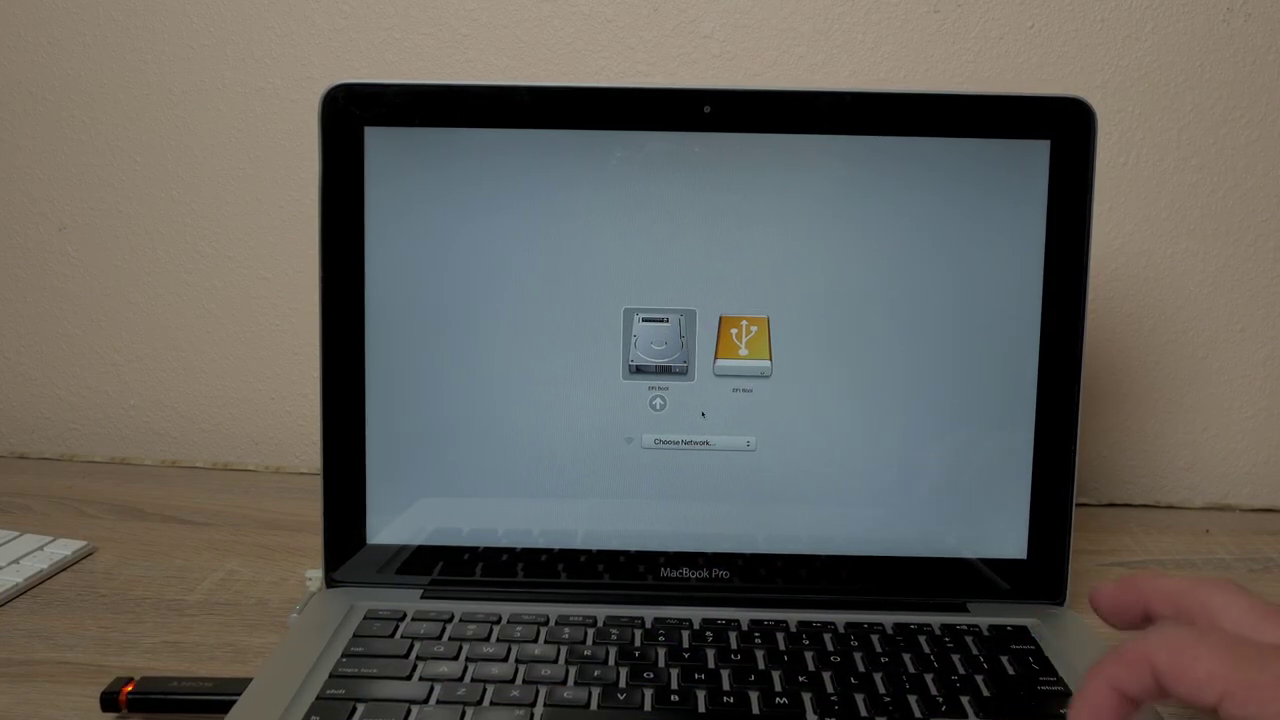
{"action": "key", "text": "Right"}
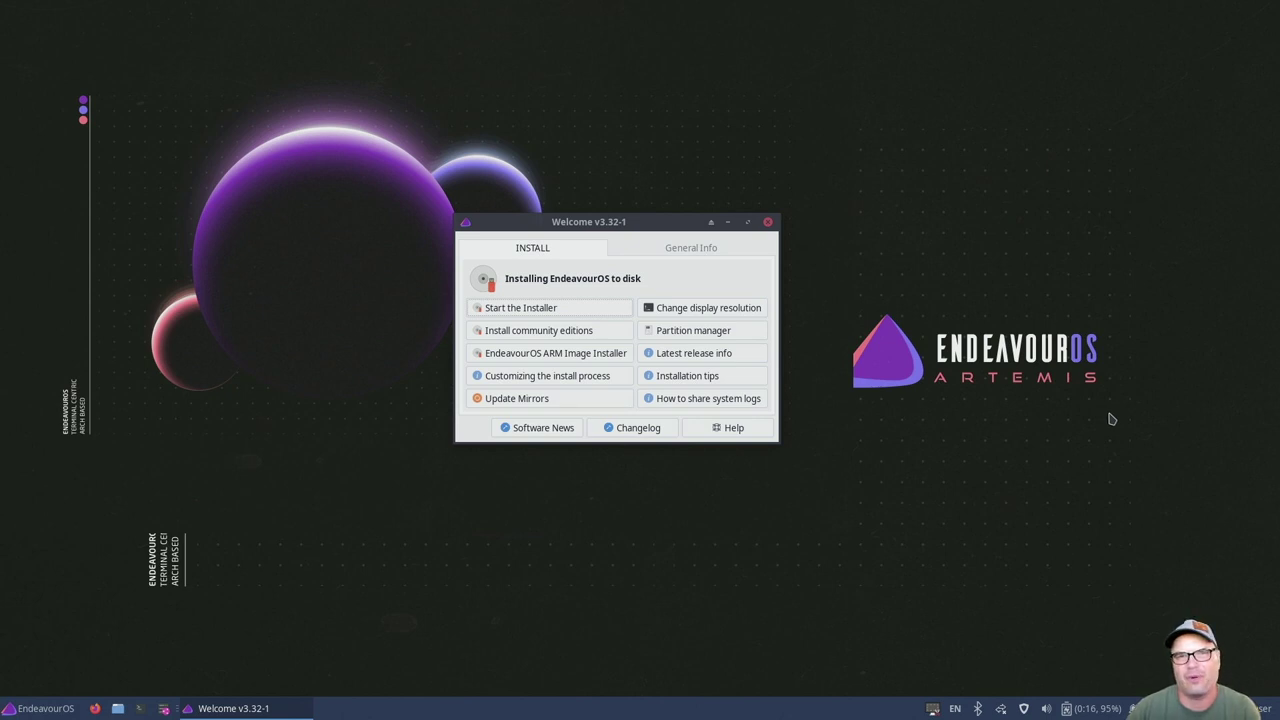
- Connect to the Wi-Fi network BSG, entering the network password
{"action": "left_click", "coordinate": [1000, 710]}
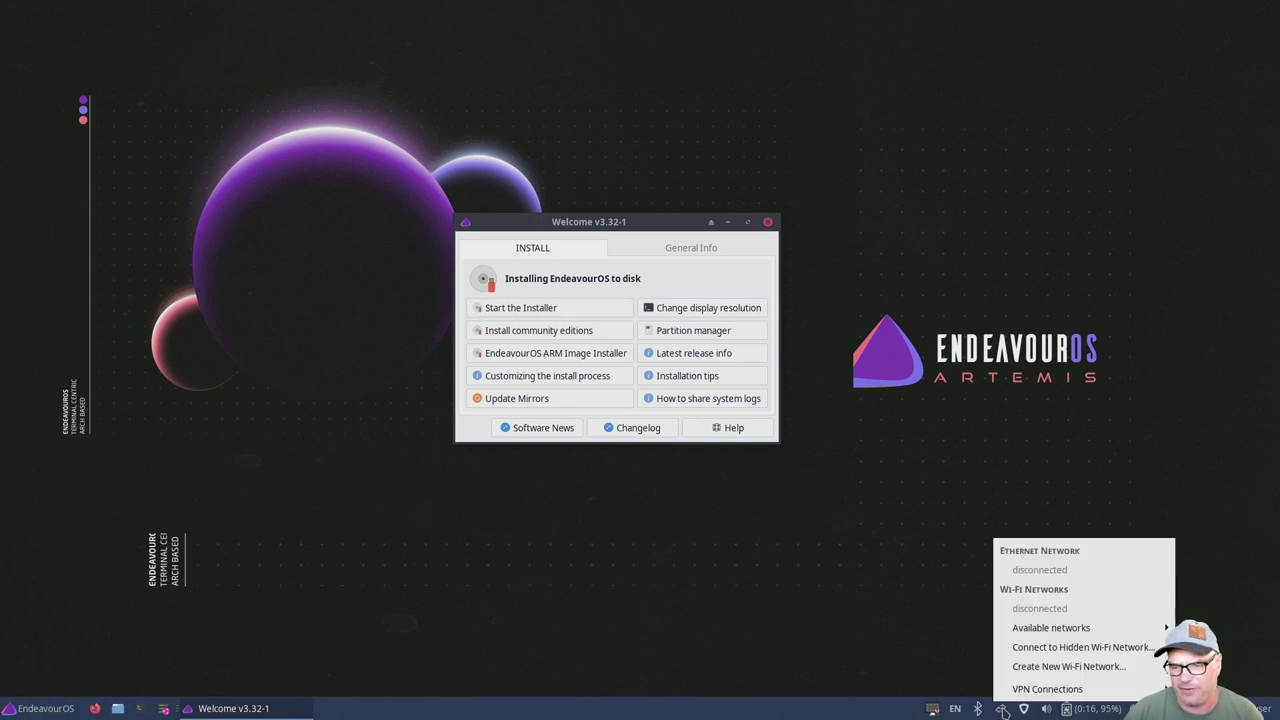
{"action": "mouse_move", "coordinate": [1060, 627]}
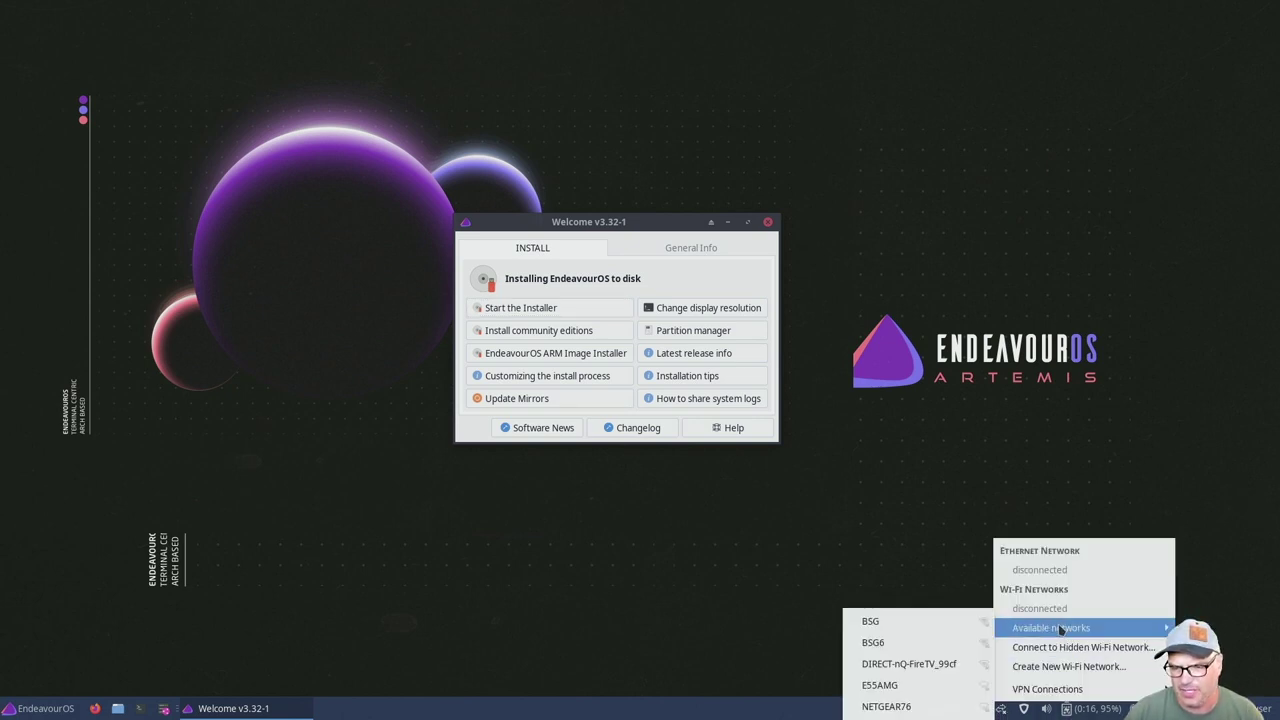
{"action": "left_click", "coordinate": [941, 628]}
{"action": "type", "text": "********"}
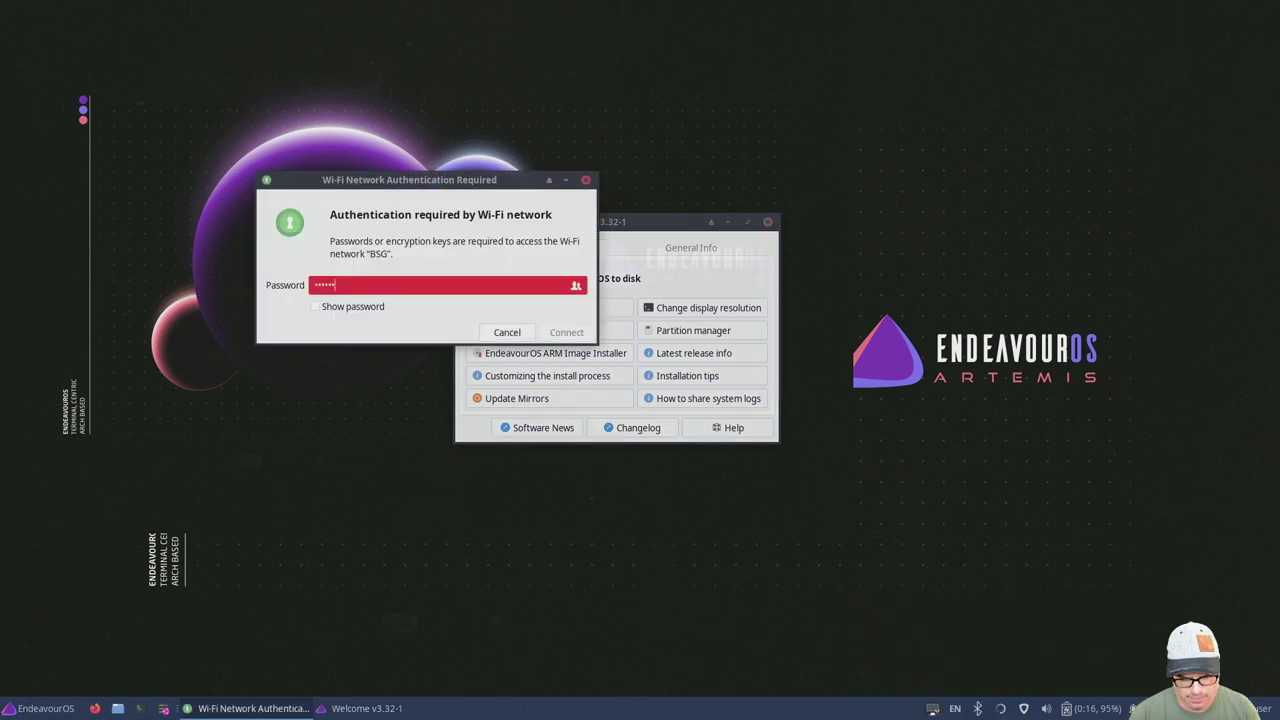
{"action": "type", "text": "****"}
{"action": "key", "text": "Return"}
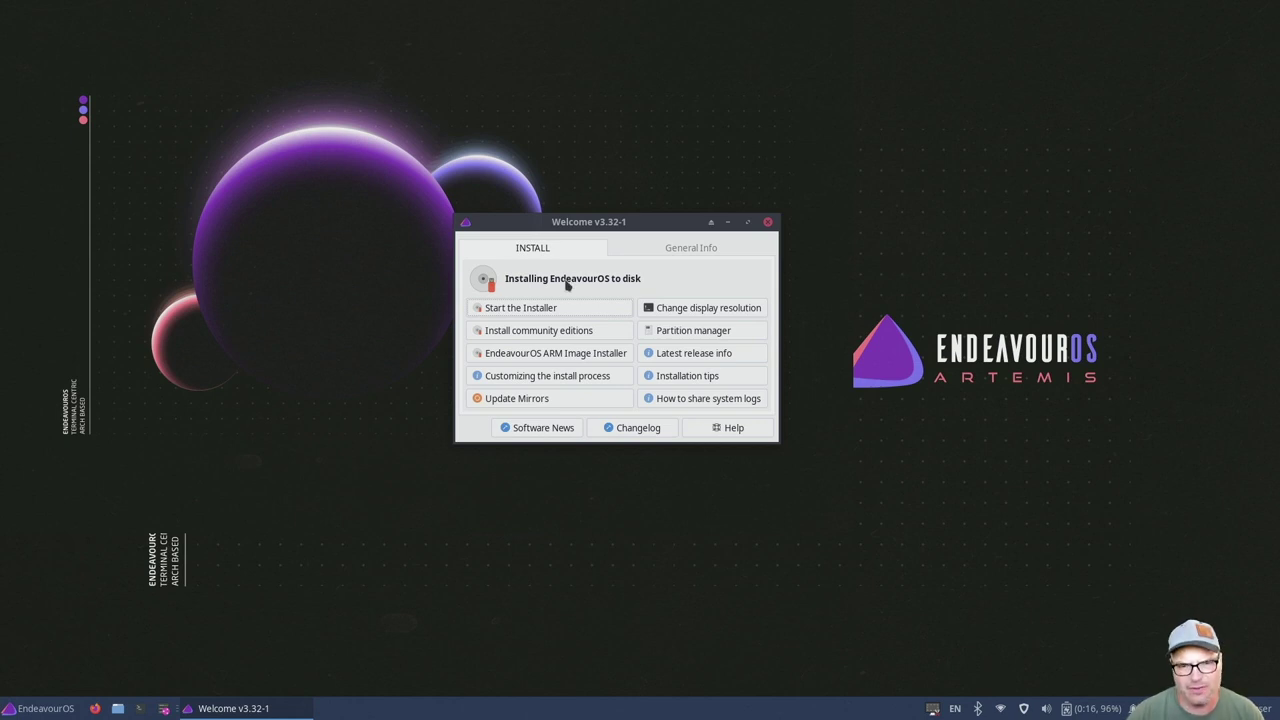
- Start the EndeavourOS installer using the Online installation method
{"action": "left_click", "coordinate": [549, 312]}
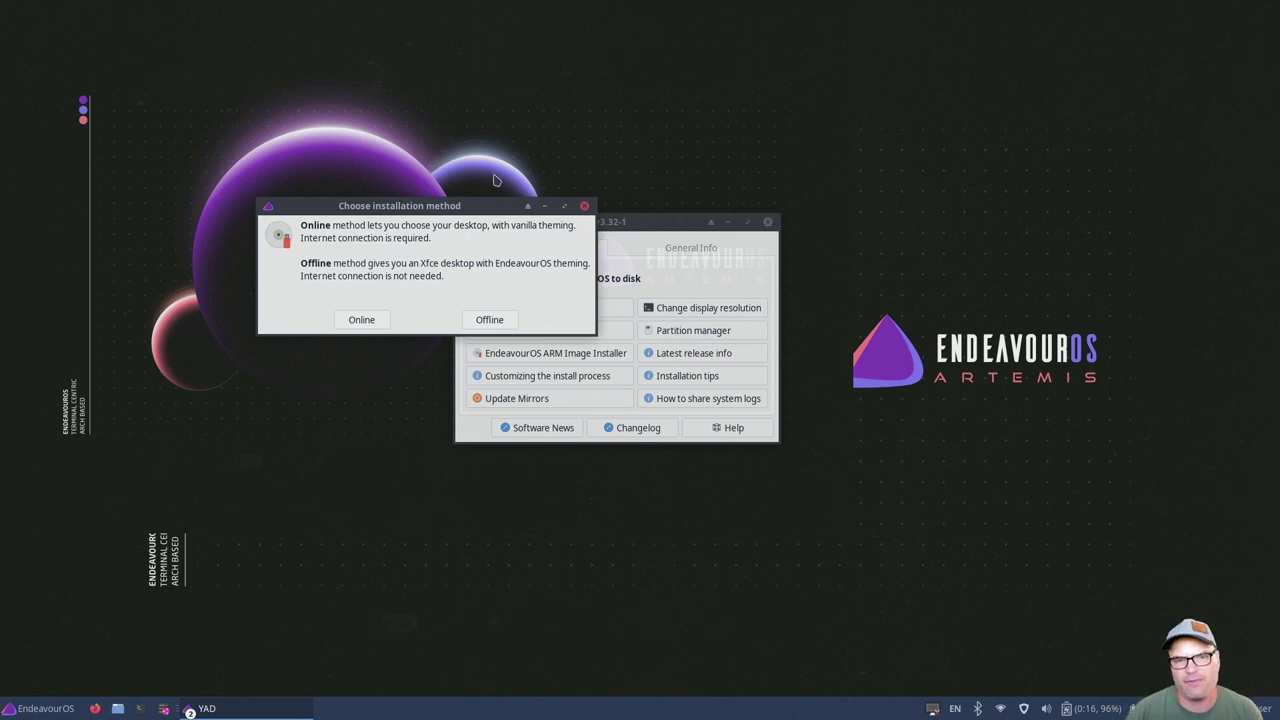
{"action": "left_click_drag", "start_coordinate": [491, 207], "coordinate": [676, 270]}
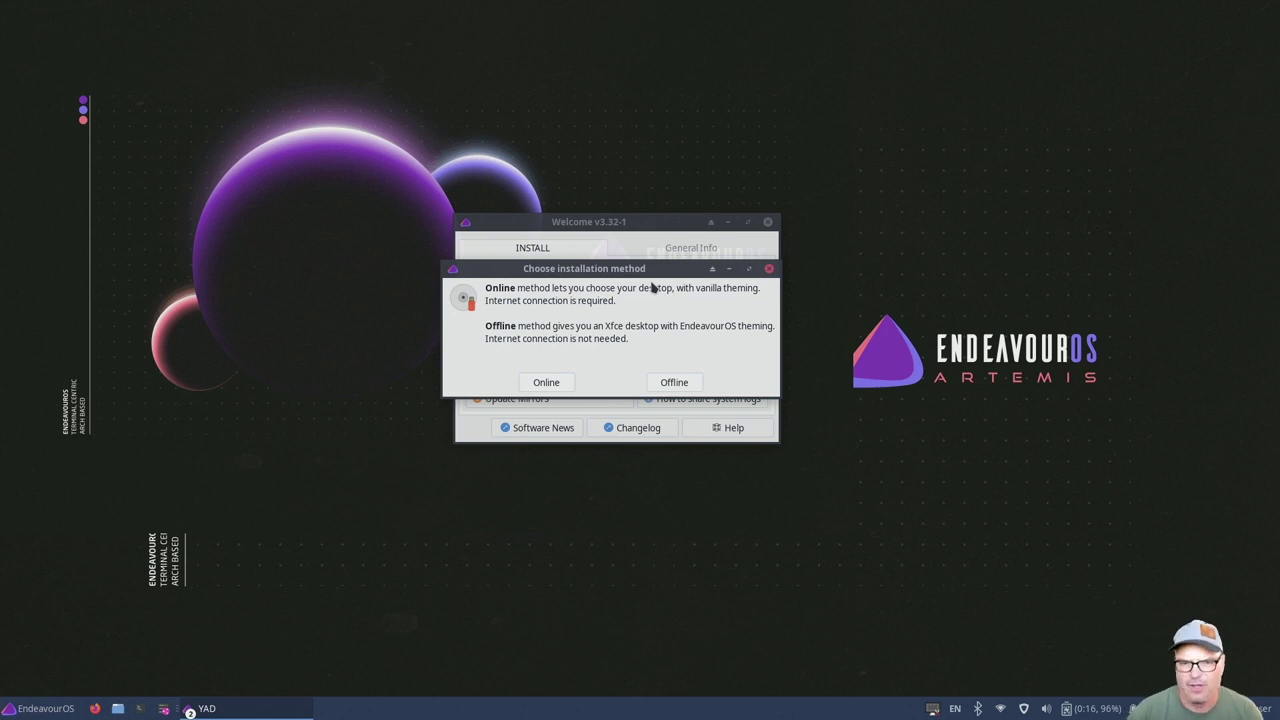
{"action": "left_click", "coordinate": [546, 383]}
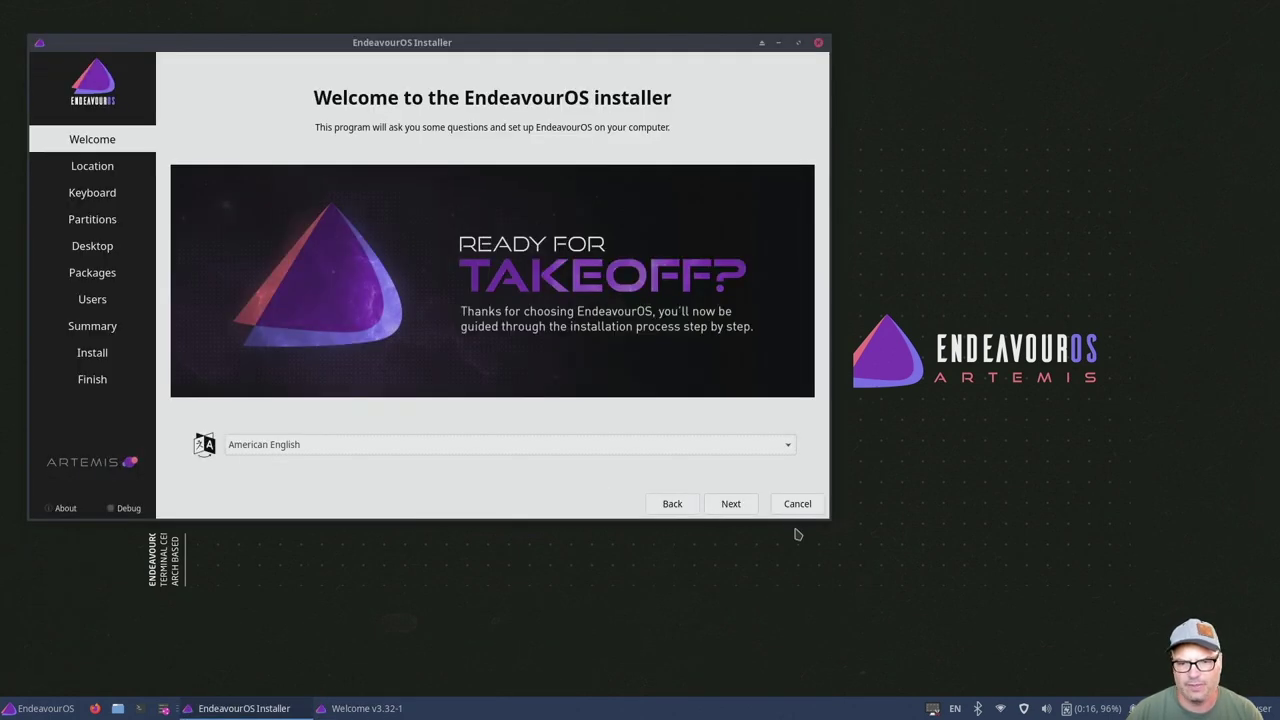
- Accept American English, the America/Boise location and the default English (US) keyboard layout, continuing to the partition setup
{"action": "left_click", "coordinate": [741, 511]}
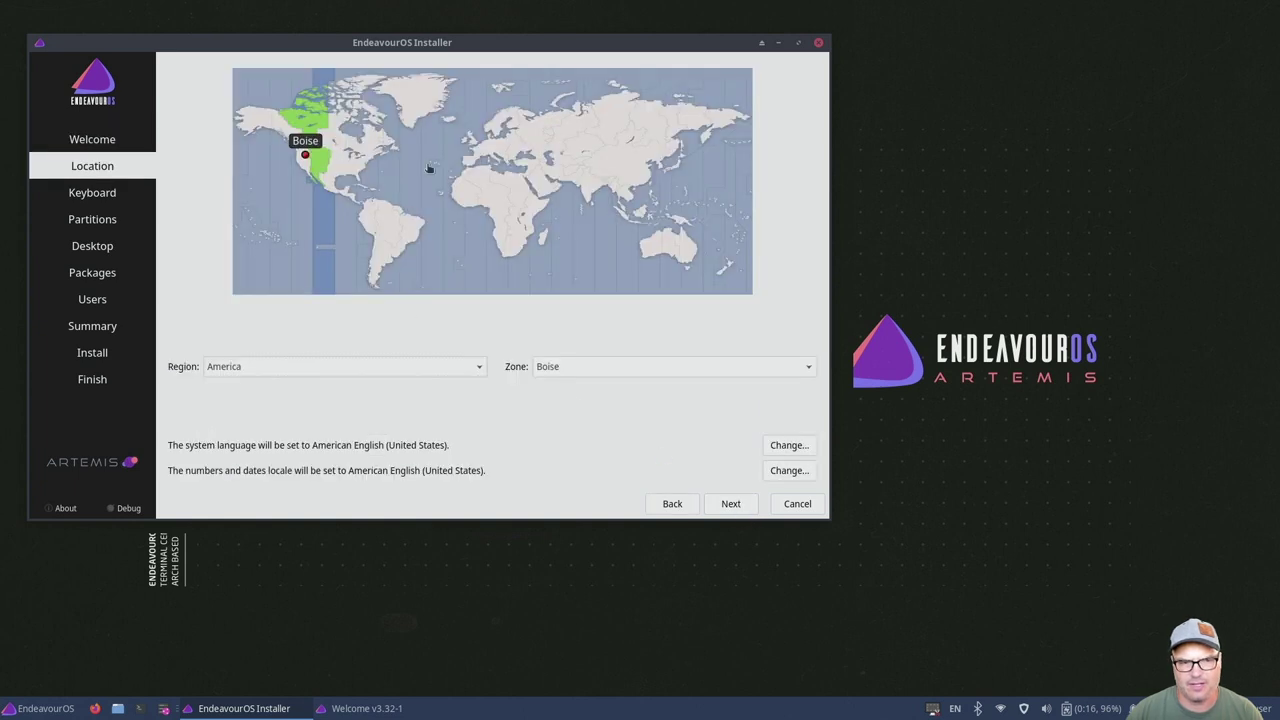
{"action": "left_click", "coordinate": [744, 510]}
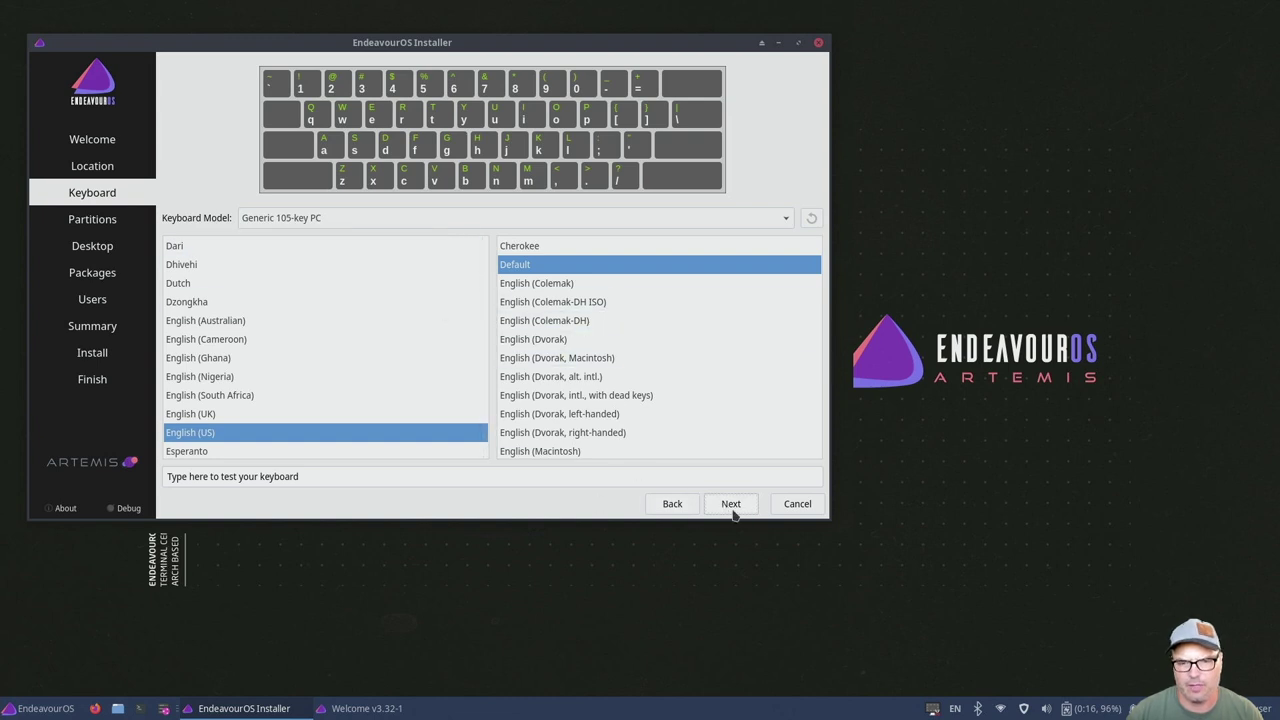
{"action": "left_click", "coordinate": [734, 512]}
{"action": "left_click", "coordinate": [672, 504]}
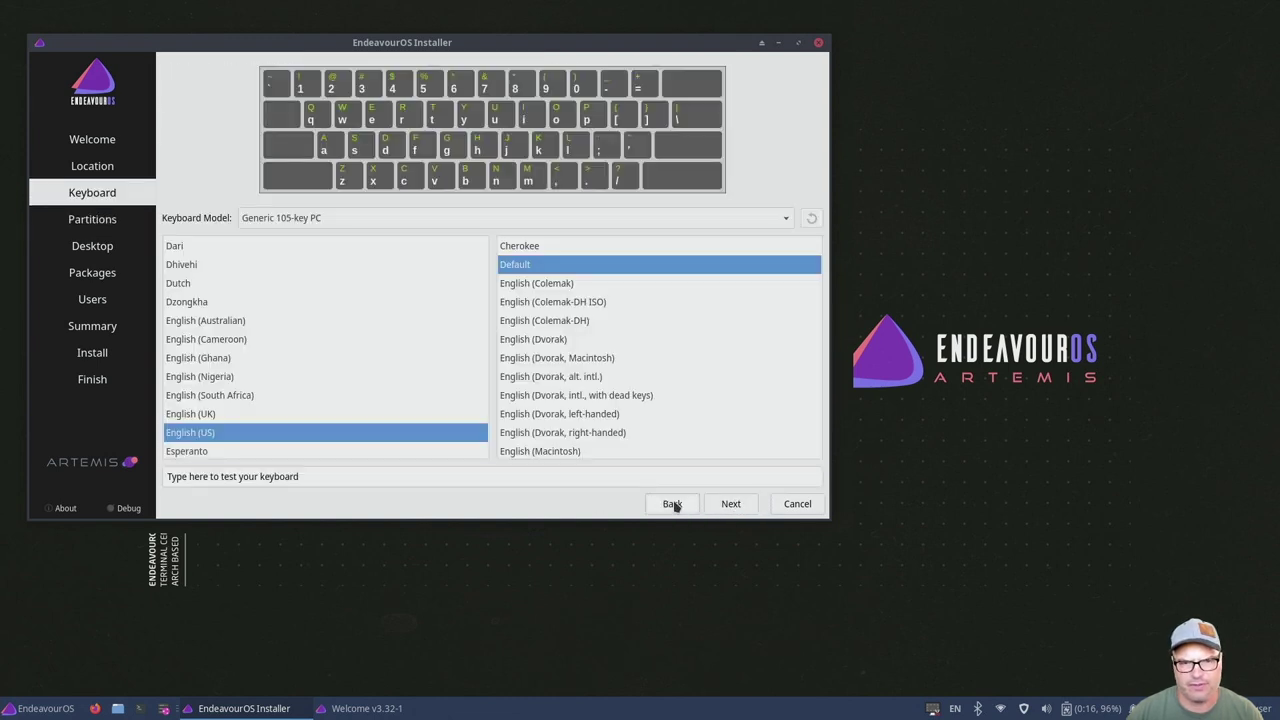
{"action": "left_click", "coordinate": [731, 506]}
- Choose to erase the SanDisk Ultra II 480GB disk, keeping No Swap and ext4, and continue to the desktop selection
{"action": "left_click", "coordinate": [166, 105]}
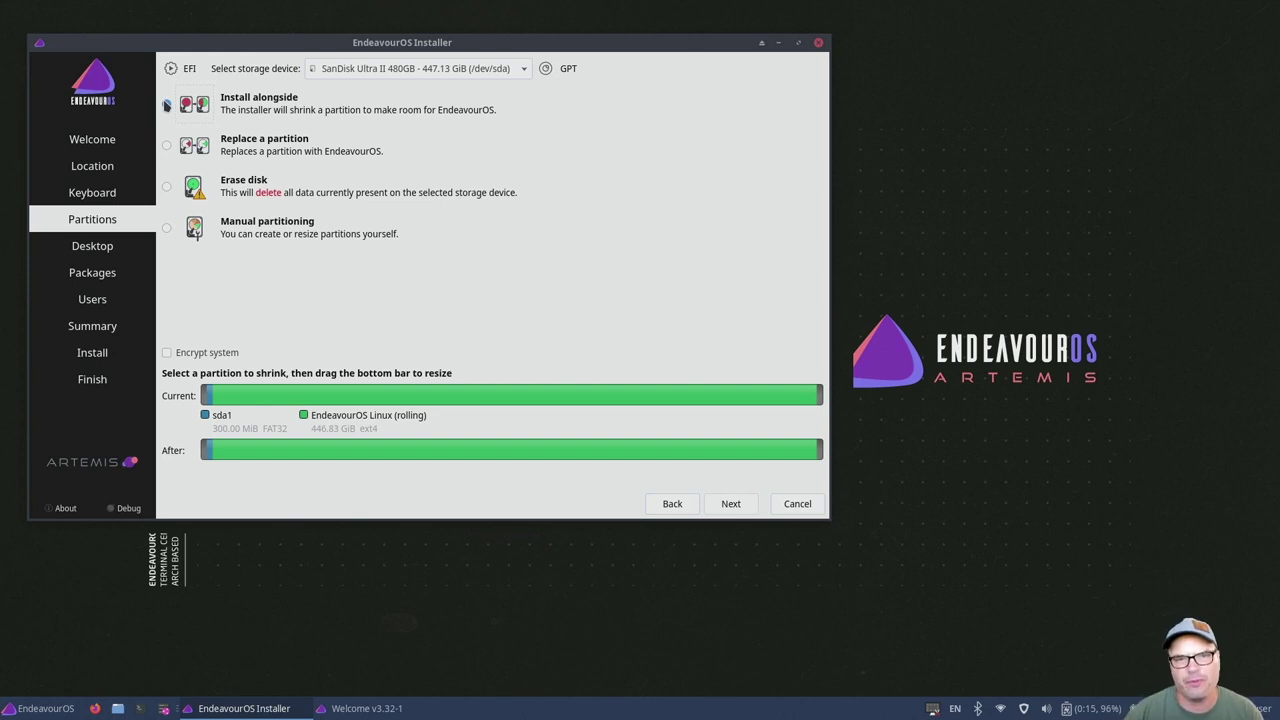
{"action": "left_click", "coordinate": [517, 72]}
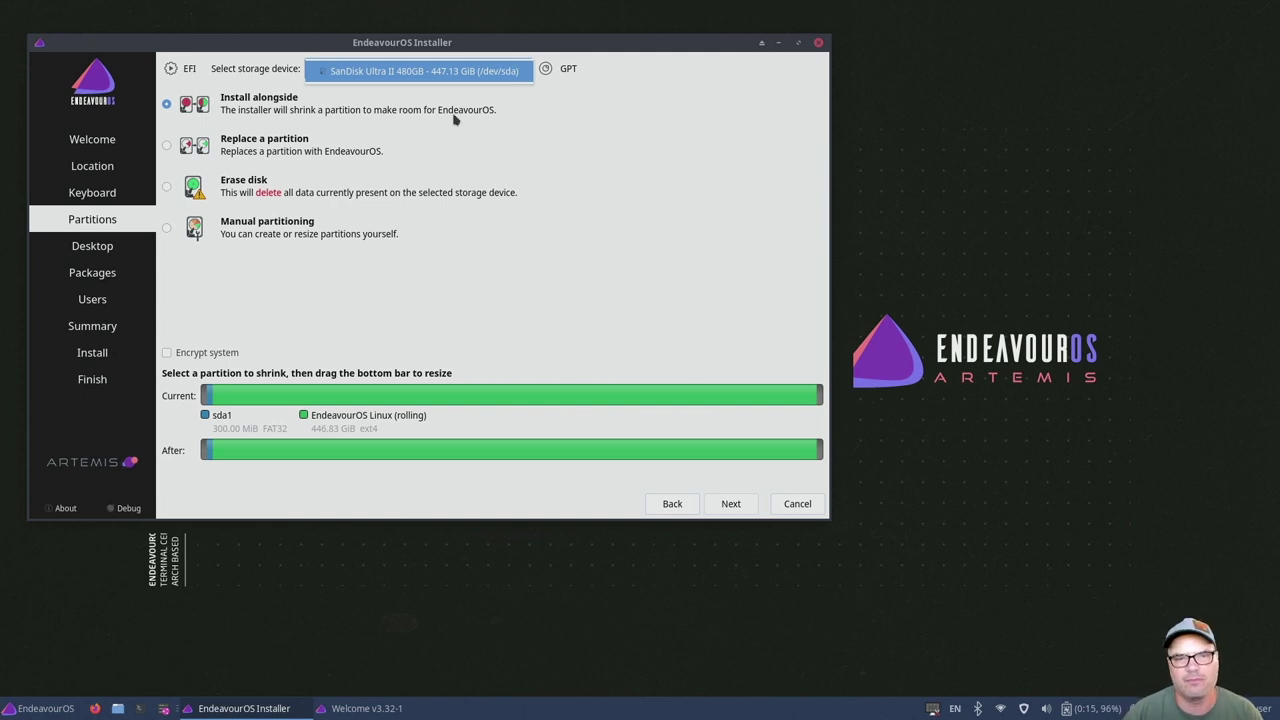
{"action": "left_click", "coordinate": [636, 306]}
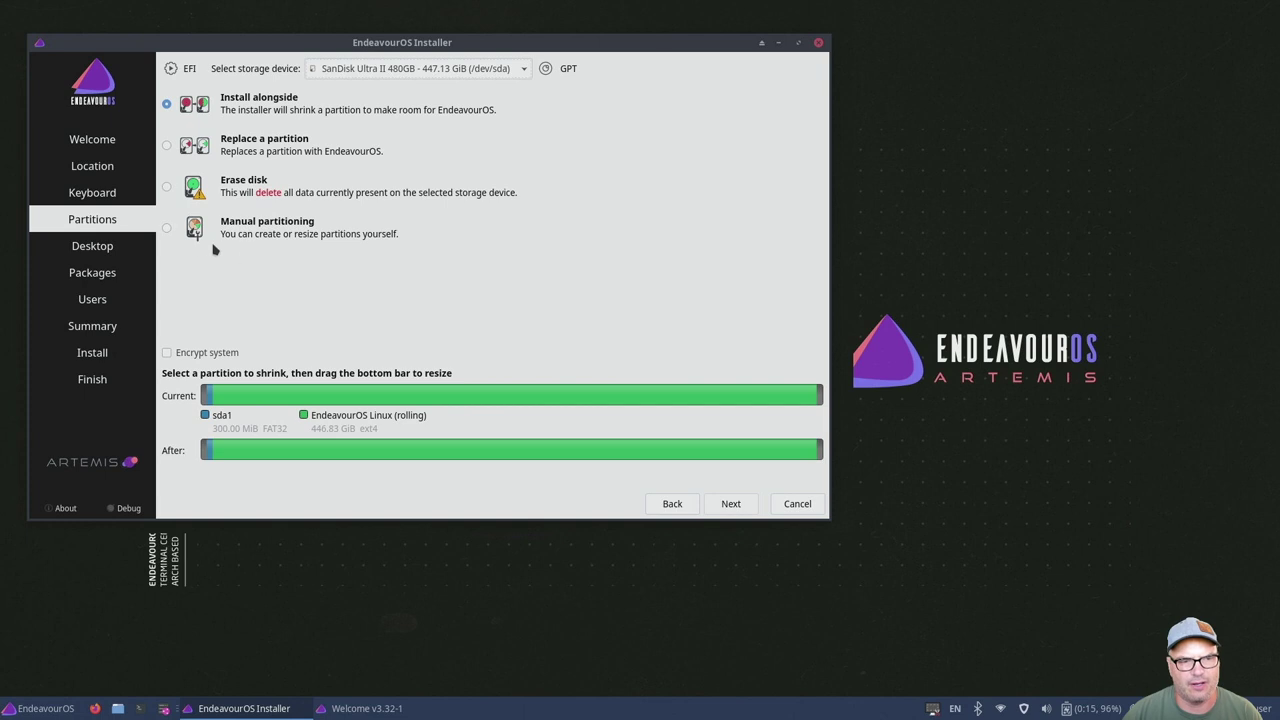
{"action": "left_click", "coordinate": [166, 192]}
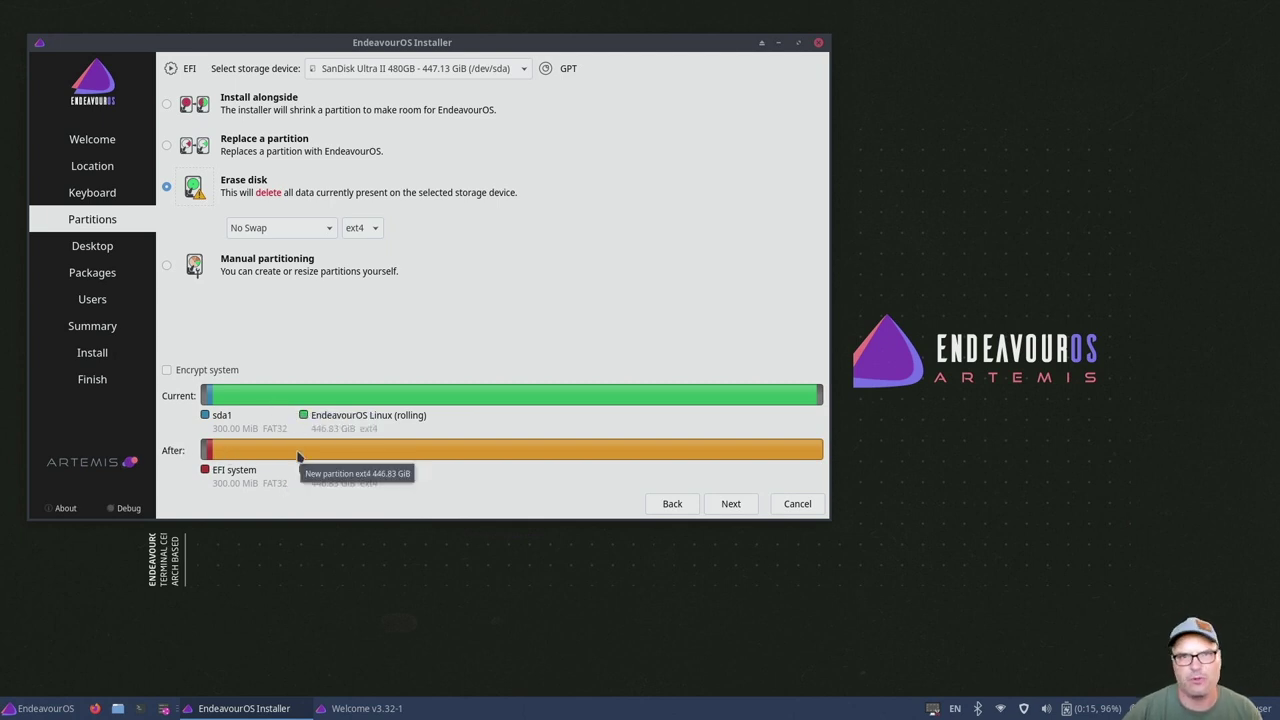
{"action": "left_click", "coordinate": [741, 510]}
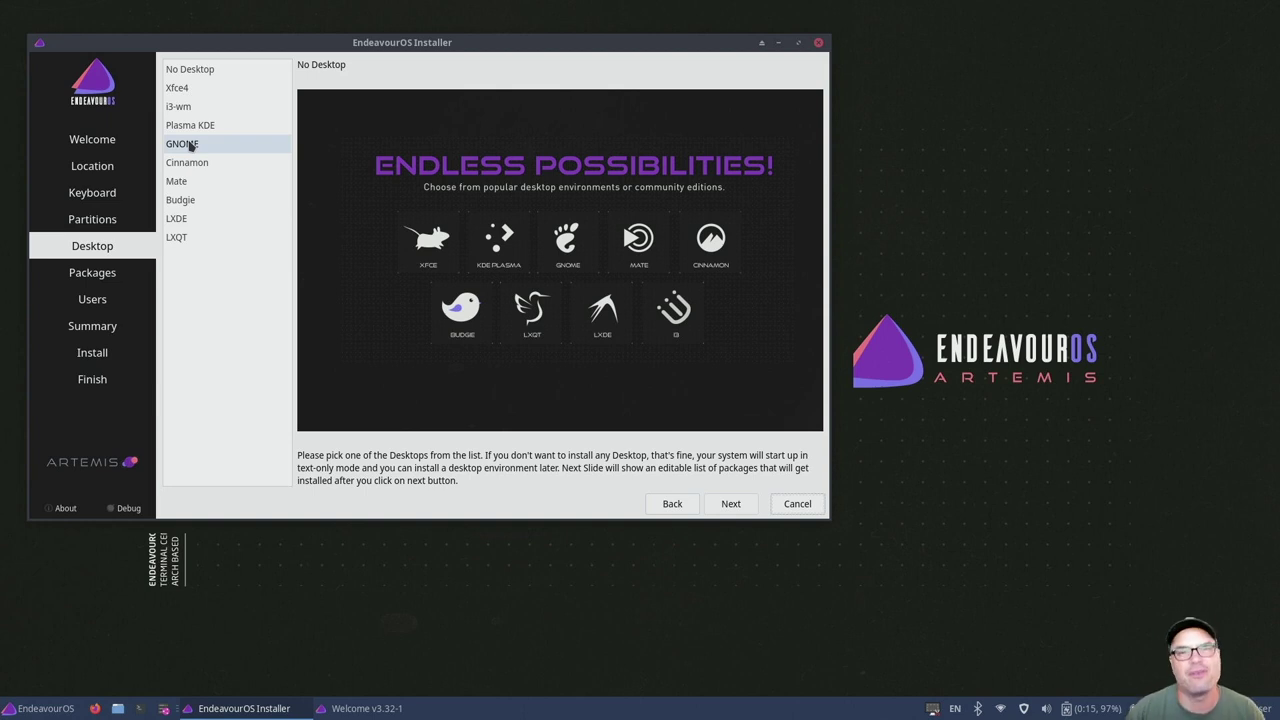
- Select the GNOME desktop and add Printing-Support and Support for HP Printer/Scanner to the packages
{"action": "left_click", "coordinate": [191, 146]}
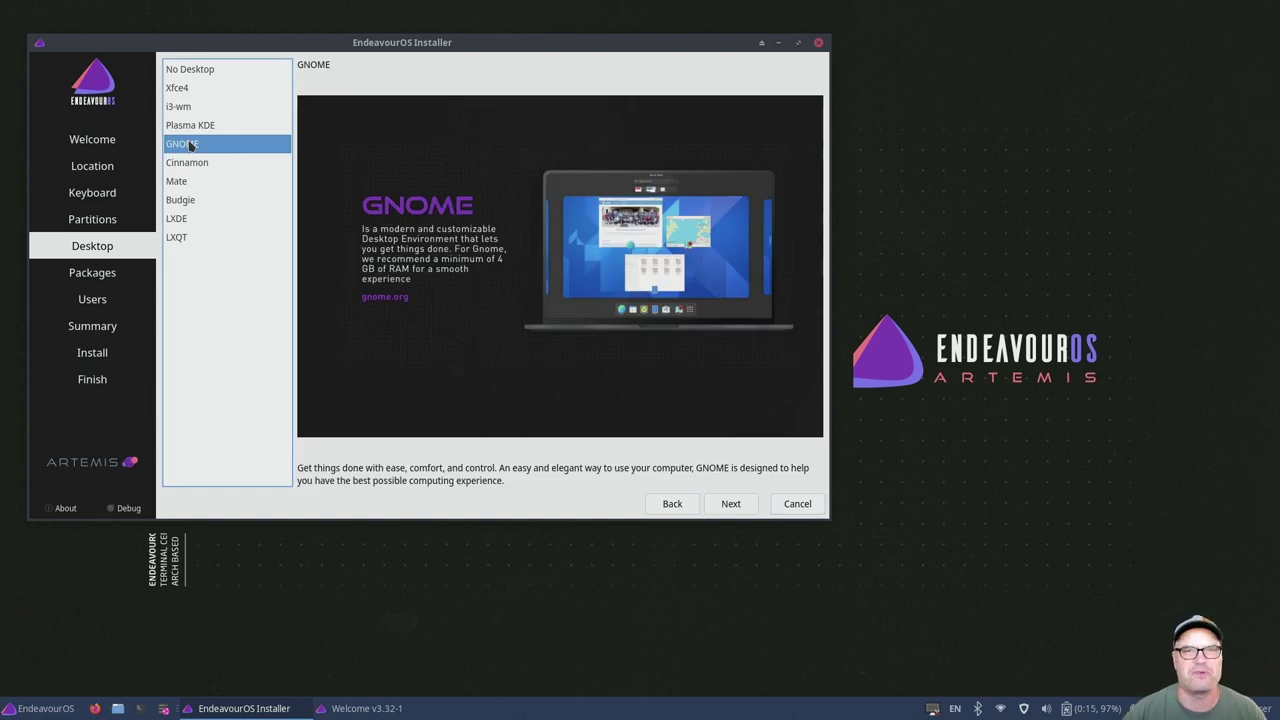
{"action": "left_click", "coordinate": [735, 503]}
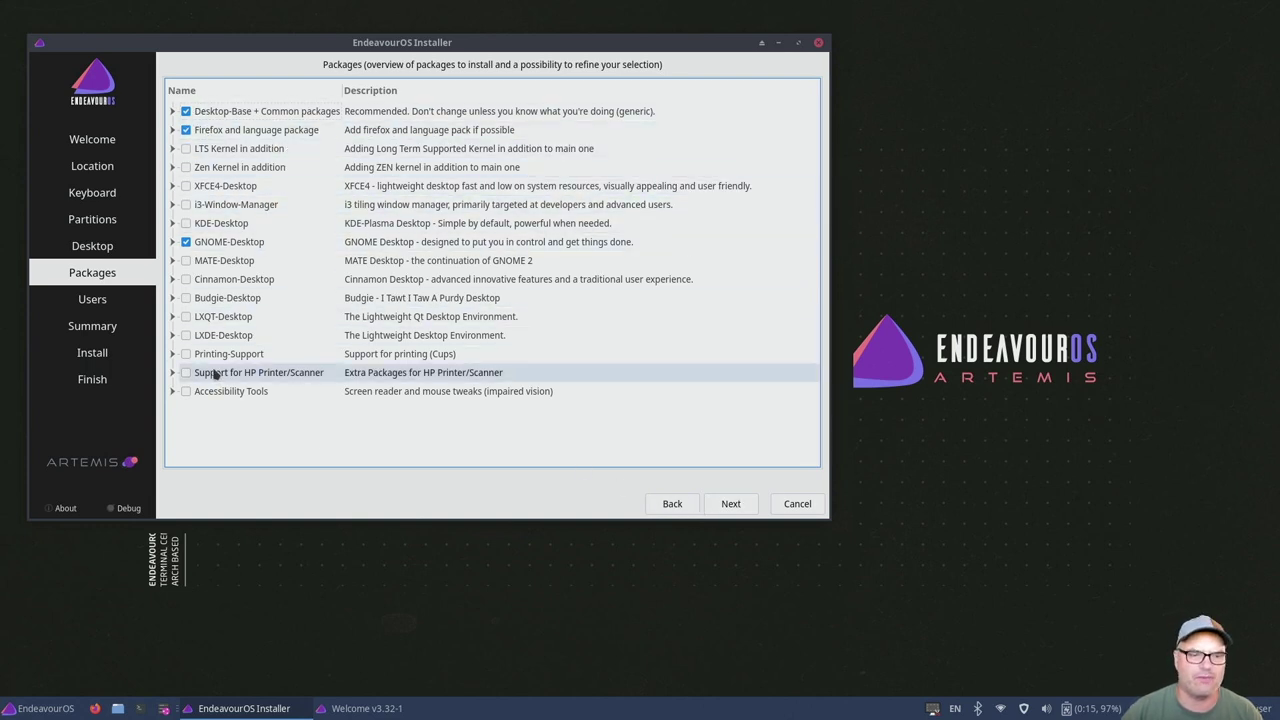
{"action": "left_click", "coordinate": [185, 354]}
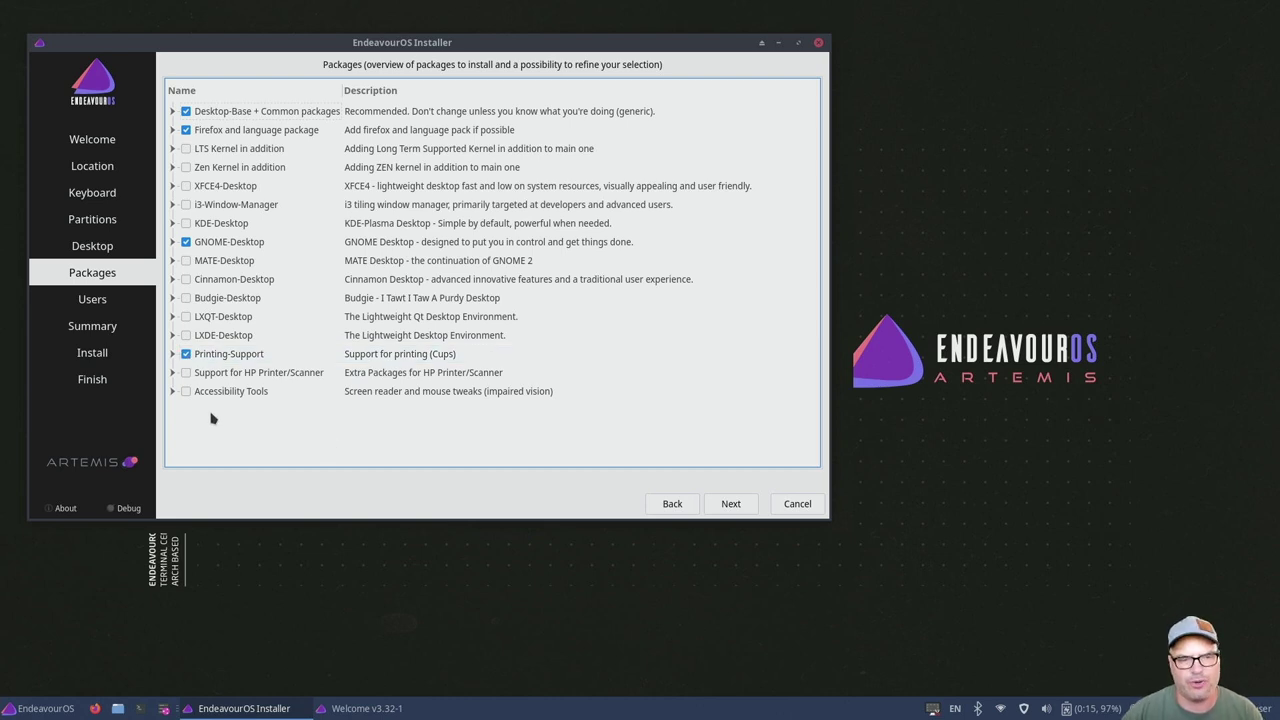
{"action": "left_click", "coordinate": [186, 373]}
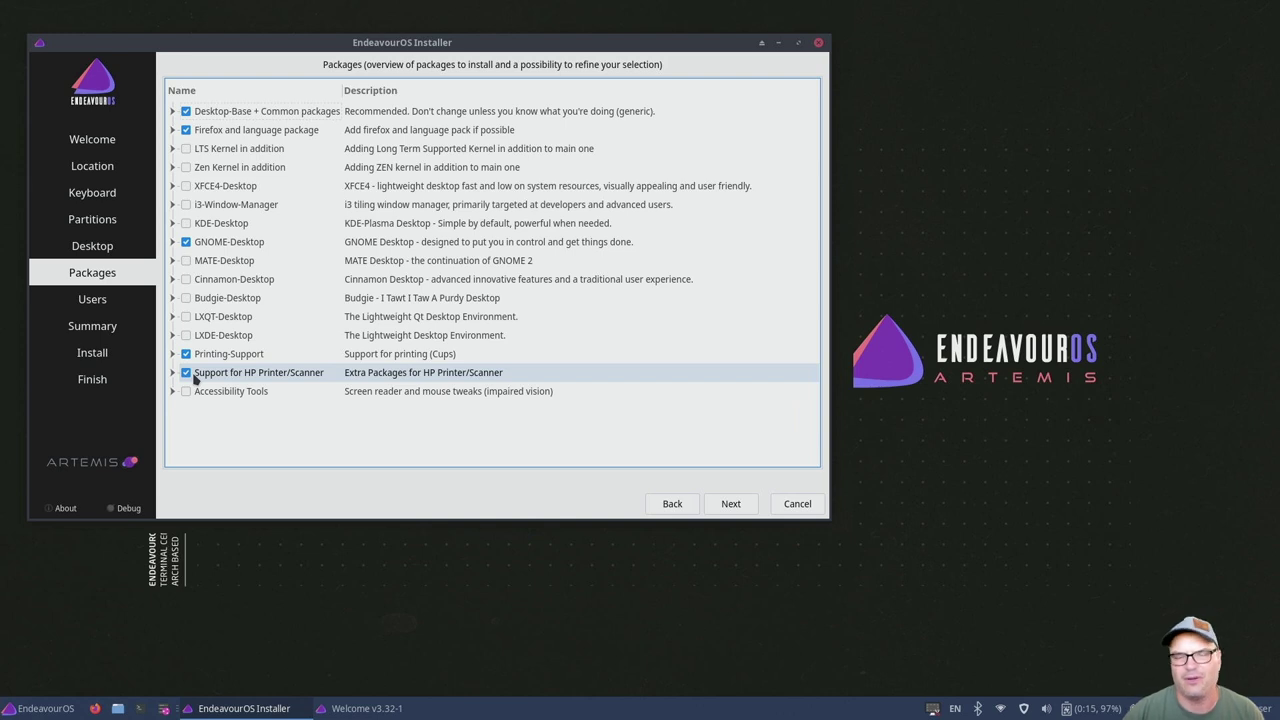
{"action": "left_click", "coordinate": [730, 504]}
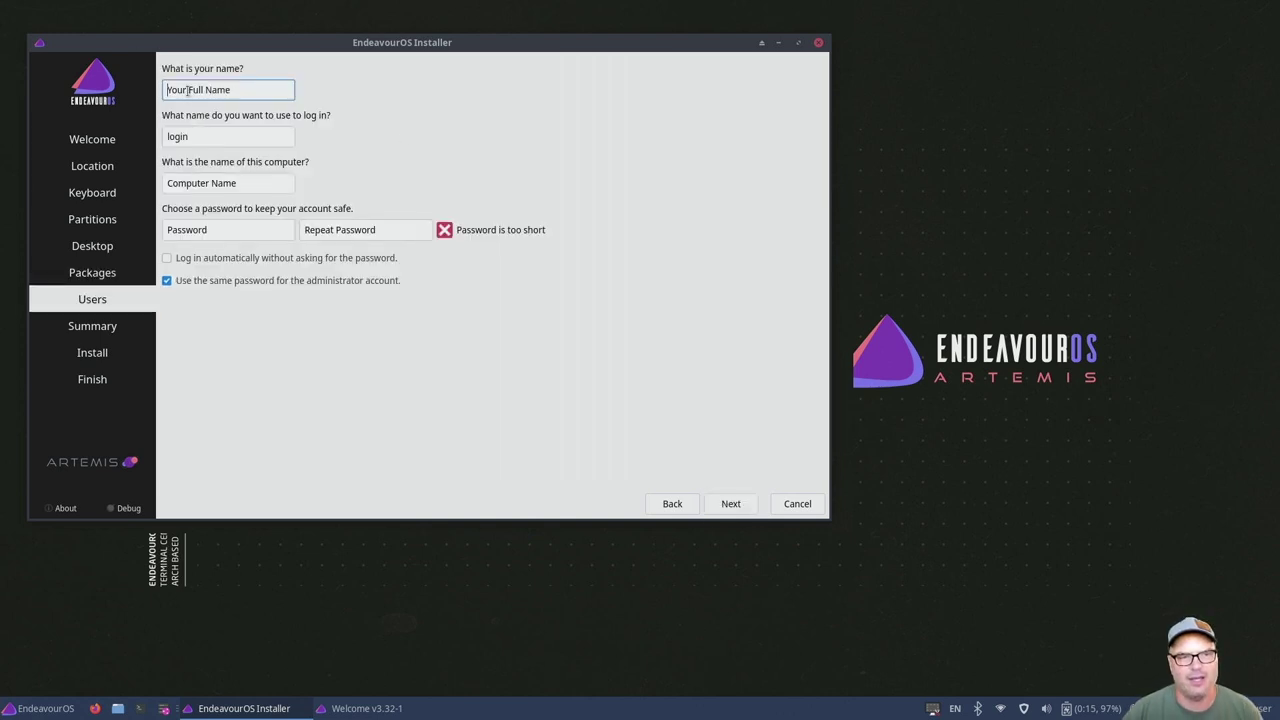
- Enter the user's name, keep the suggested login and computer names, and fill in the account password with its repetition
{"action": "type", "text": "steve"}
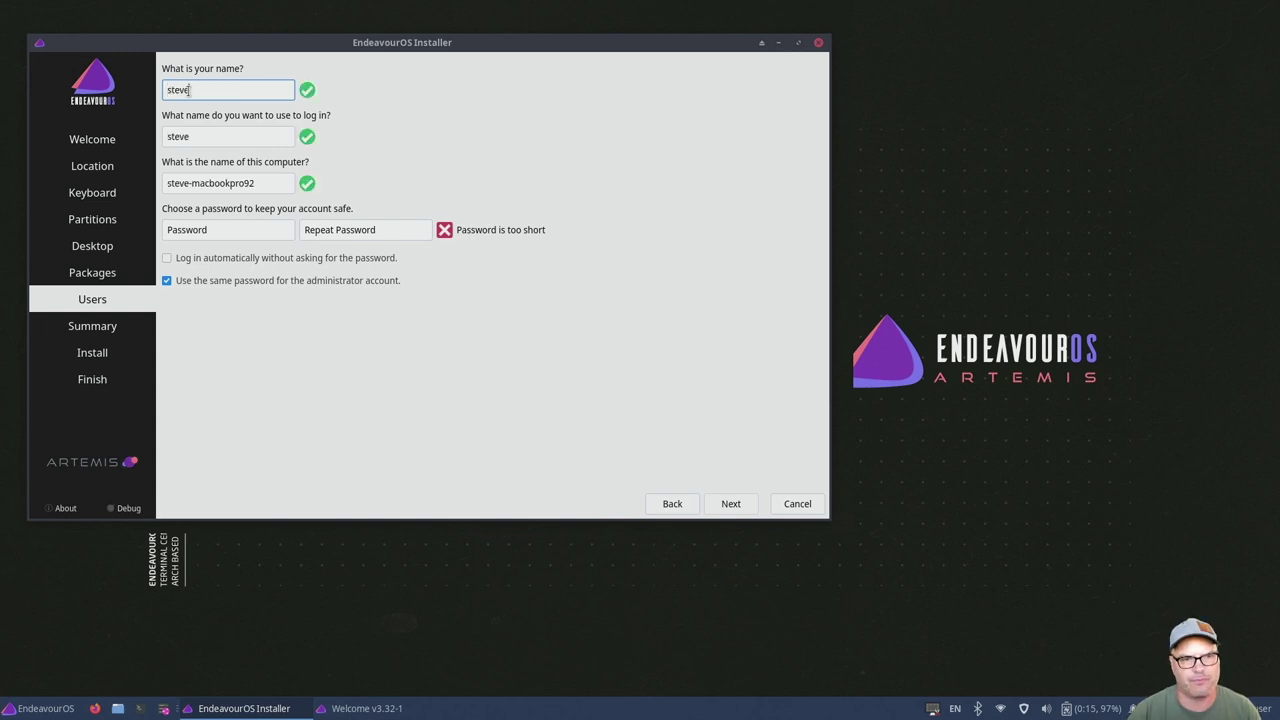
{"action": "key", "text": "Tab"}
{"action": "left_click", "coordinate": [189, 90]}
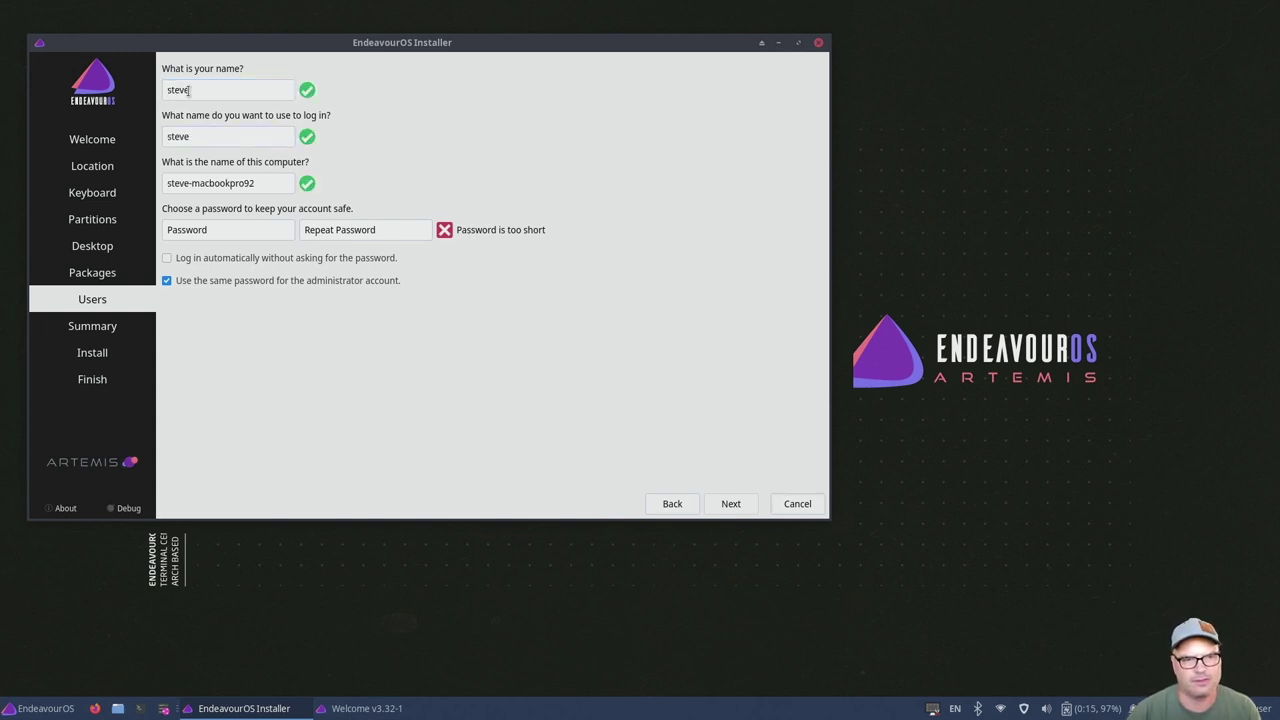
{"action": "key", "text": "Tab"}
{"action": "key", "text": "Tab"}
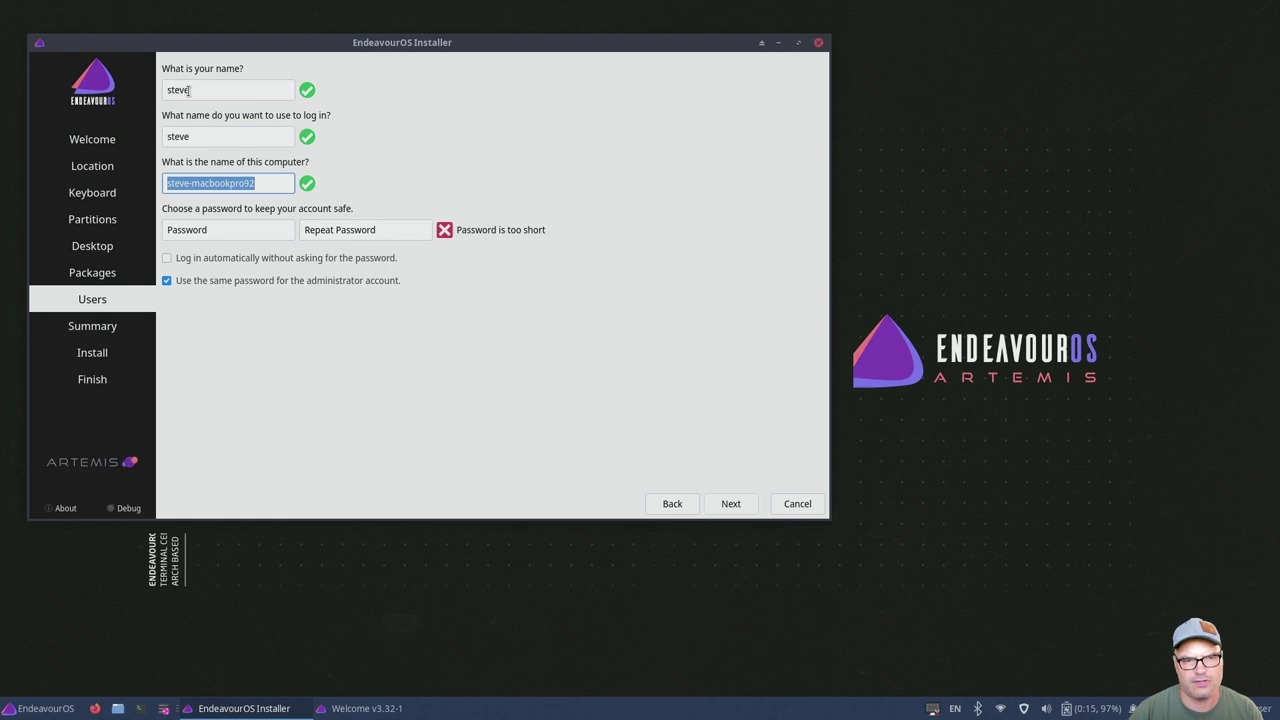
{"action": "key", "text": "Tab"}
{"action": "type", "text": "************"}
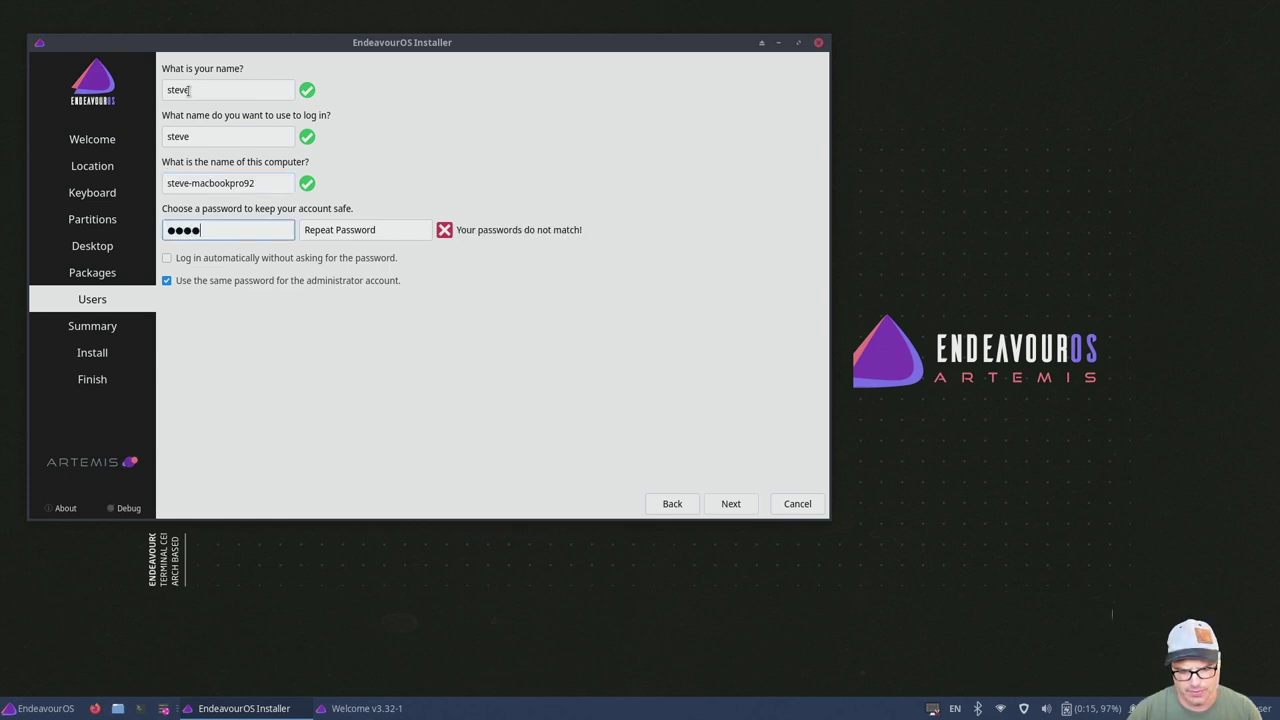
{"action": "key", "text": "Tab"}
{"action": "type", "text": "**********"}
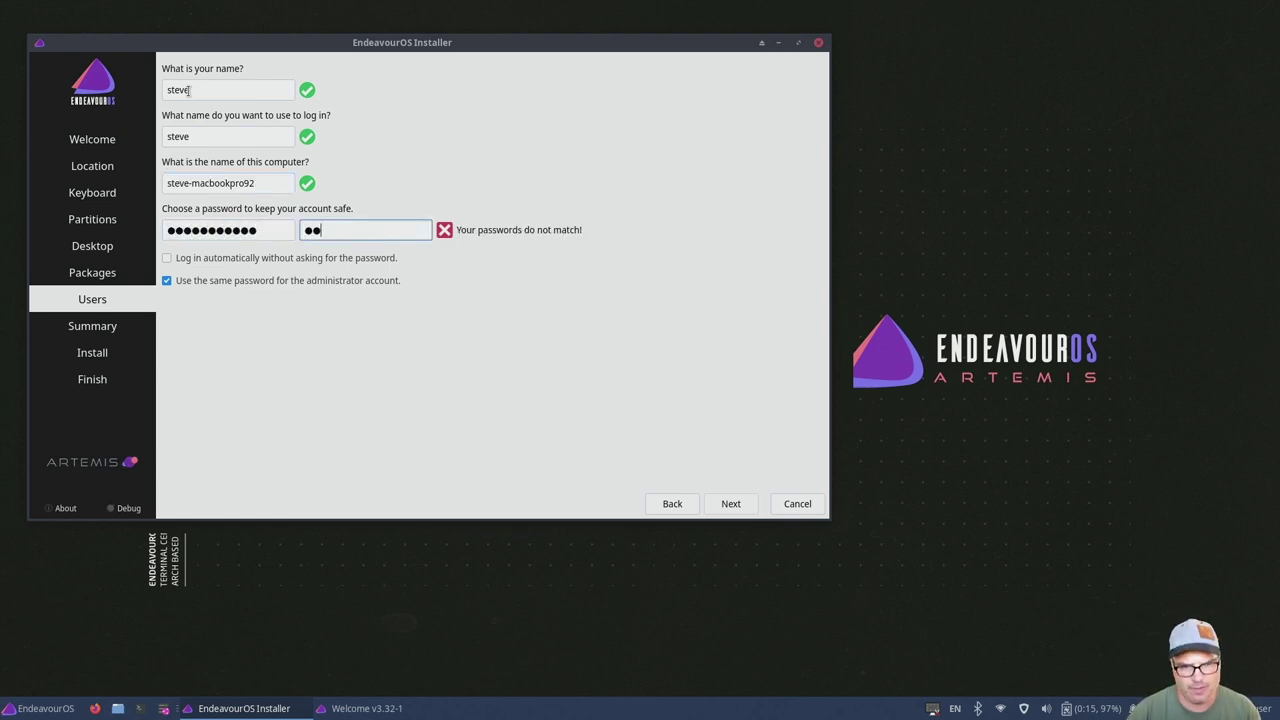
{"action": "type", "text": "**"}
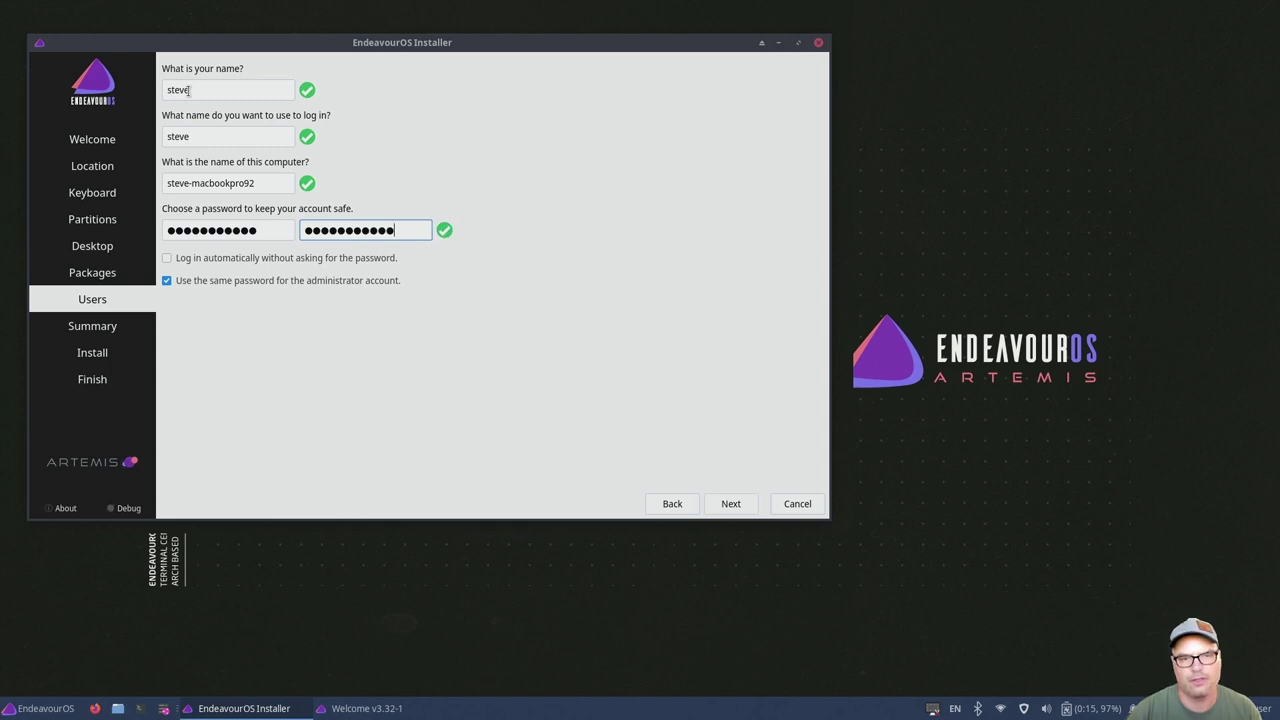
- Proceed to the installation summary and start the installation, confirming the irreversible disk changes
{"action": "left_click", "coordinate": [749, 506]}
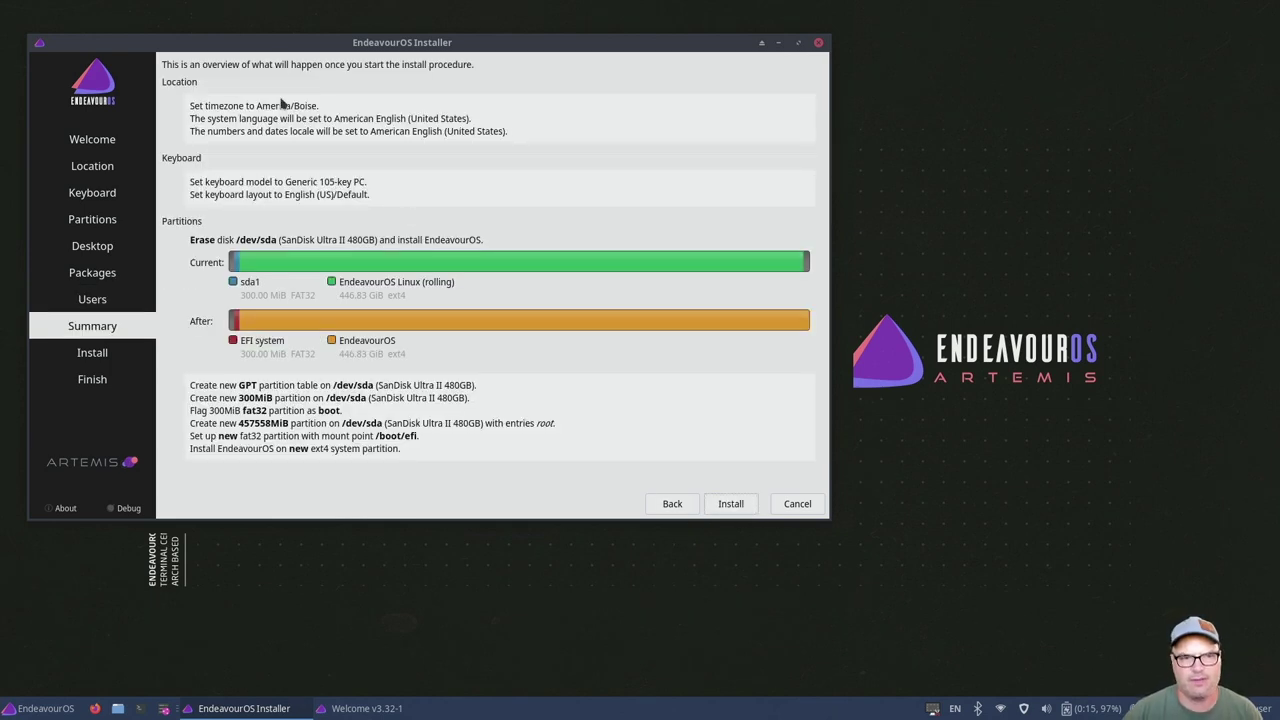
{"action": "left_click", "coordinate": [745, 507]}
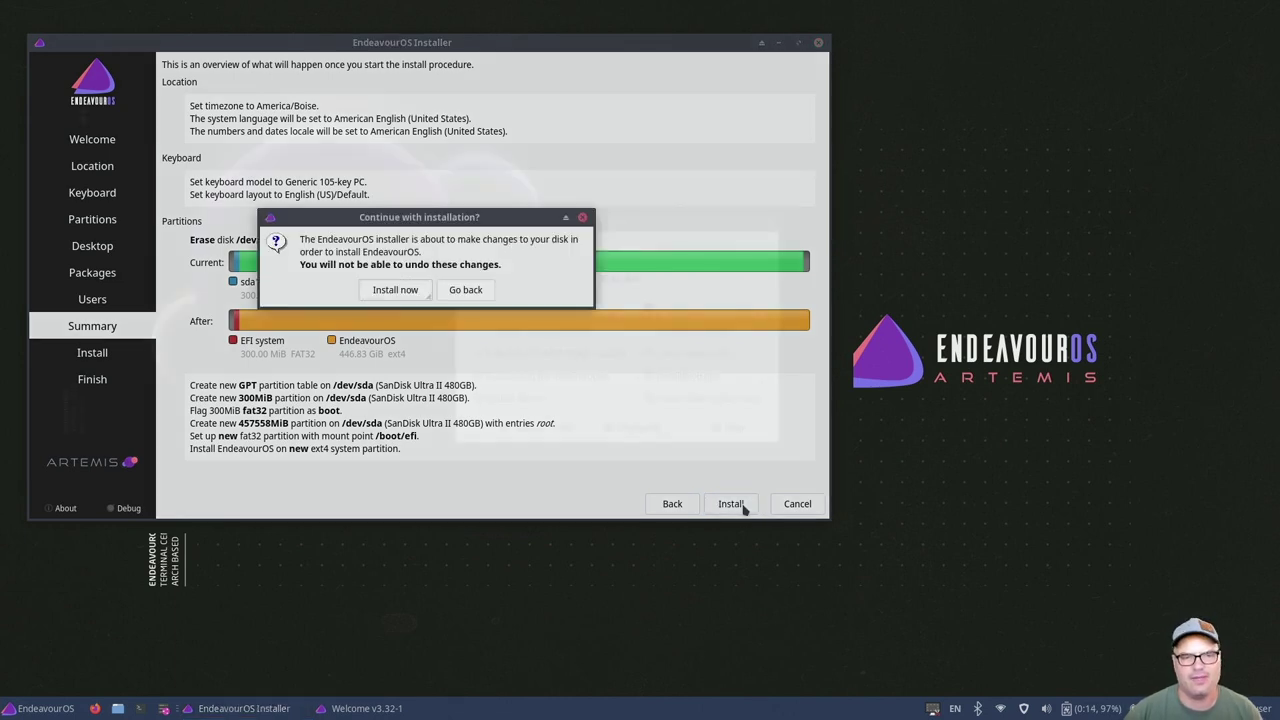
{"action": "left_click", "coordinate": [389, 291]}
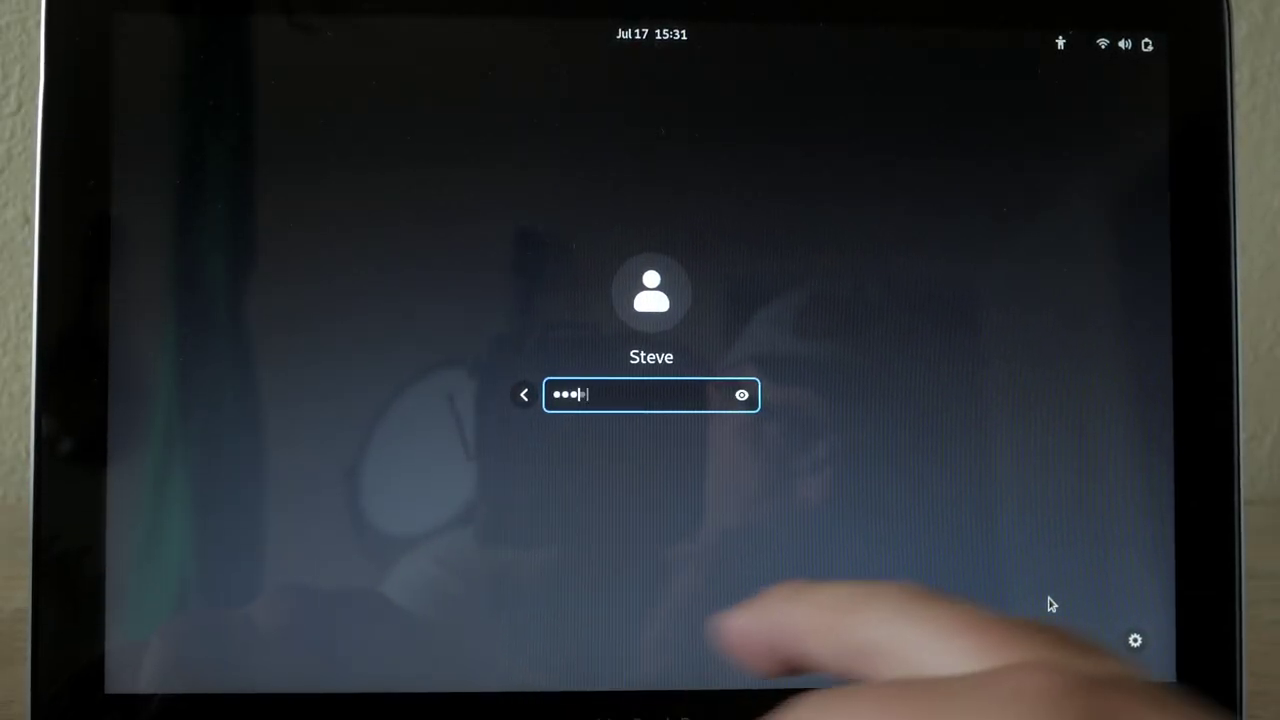
- Log in to the installed system with the account password
{"action": "type", "text": "••"}
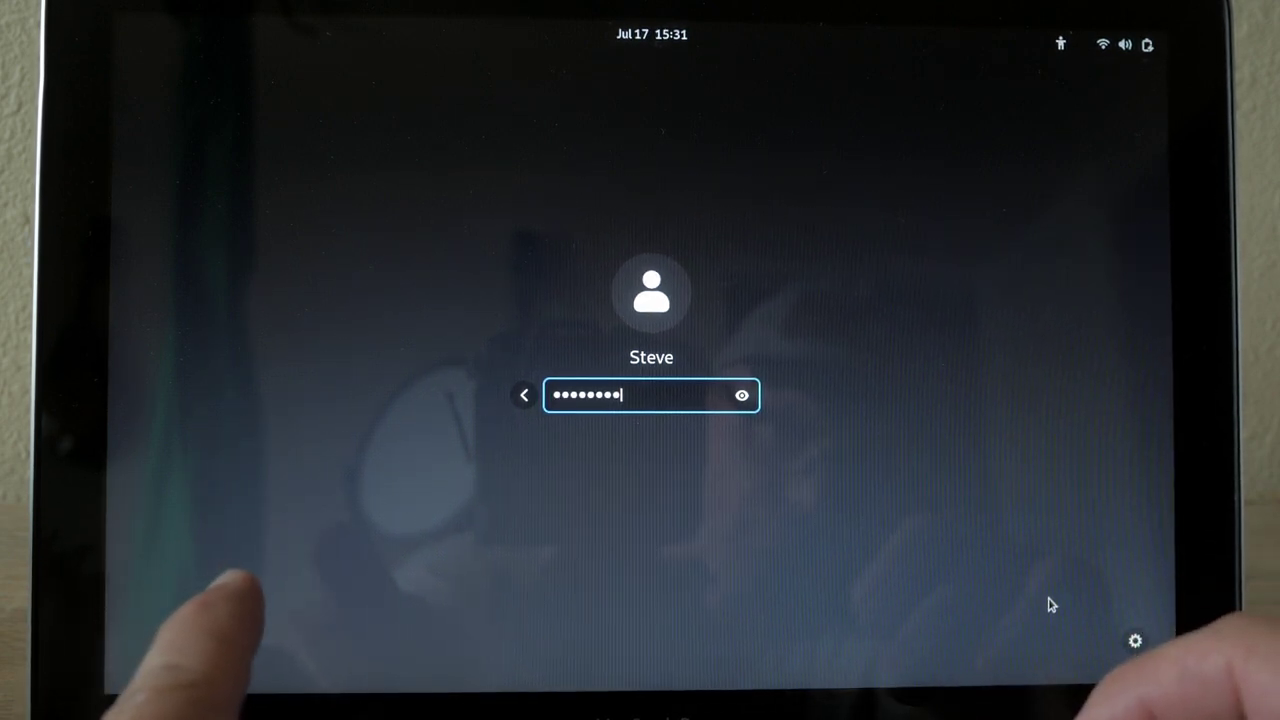
{"action": "type", "text": "•••"}
{"action": "key", "text": "Return"}
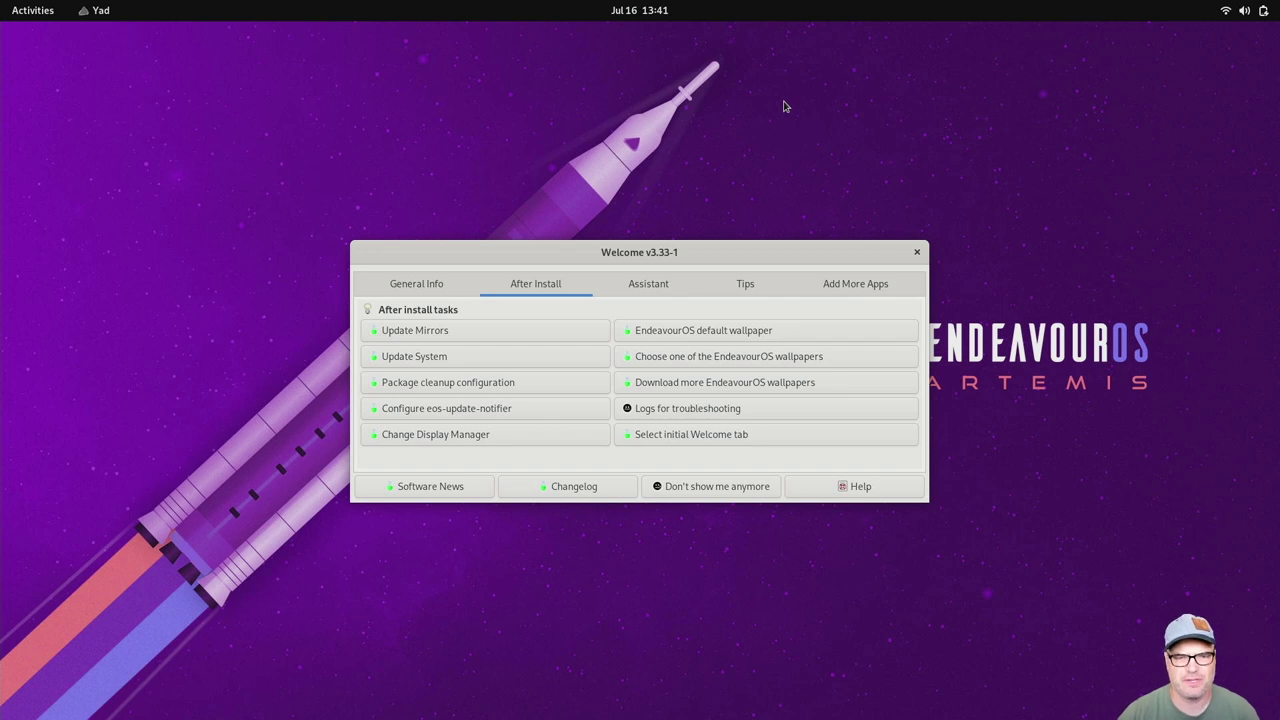
- Browse the Welcome window's pages and, from the after-install tasks, generate a new Arch mirrorlist with United States https mirrors sorted by rate
{"action": "left_click", "coordinate": [428, 288]}
{"action": "left_click", "coordinate": [530, 286]}
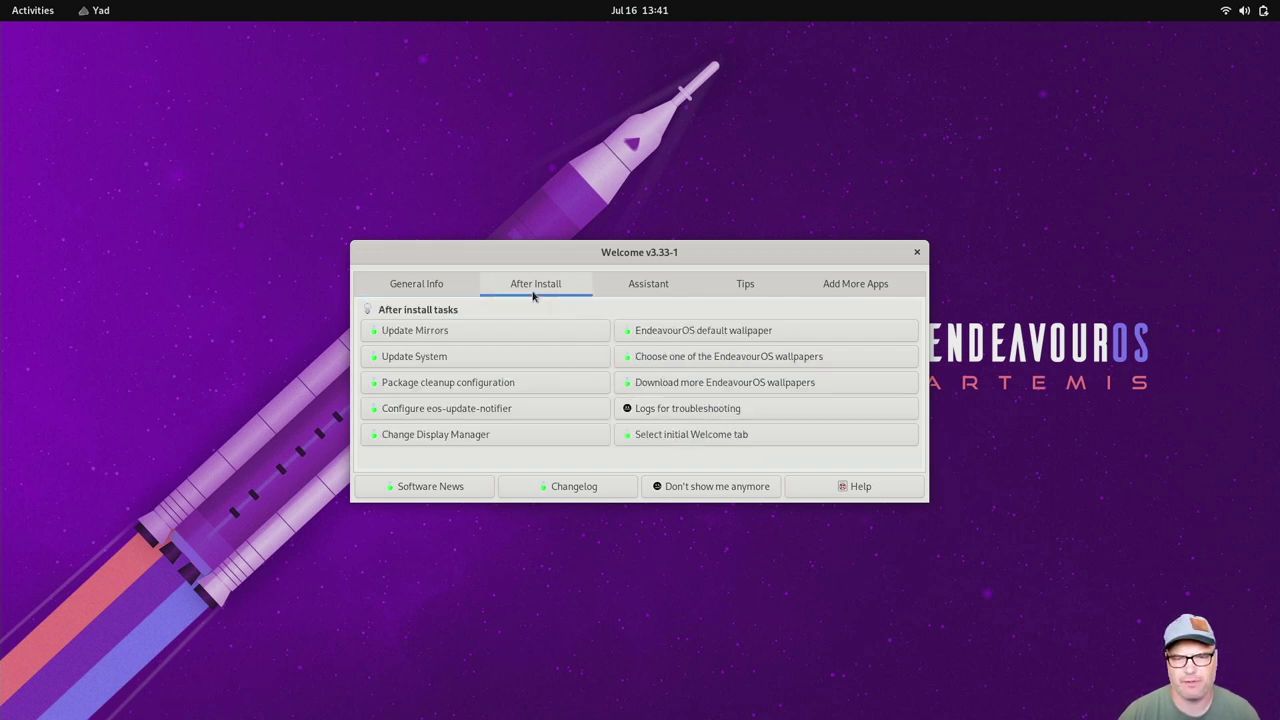
{"action": "left_click", "coordinate": [650, 286]}
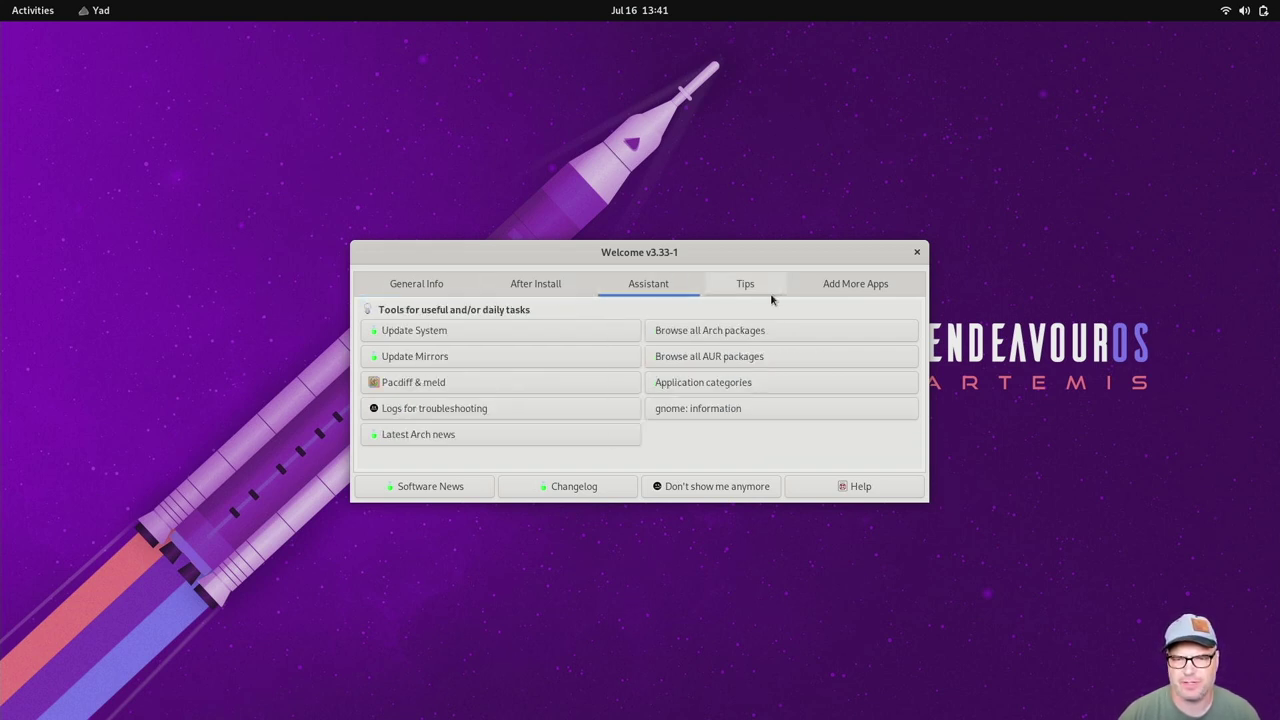
{"action": "left_click", "coordinate": [556, 287]}
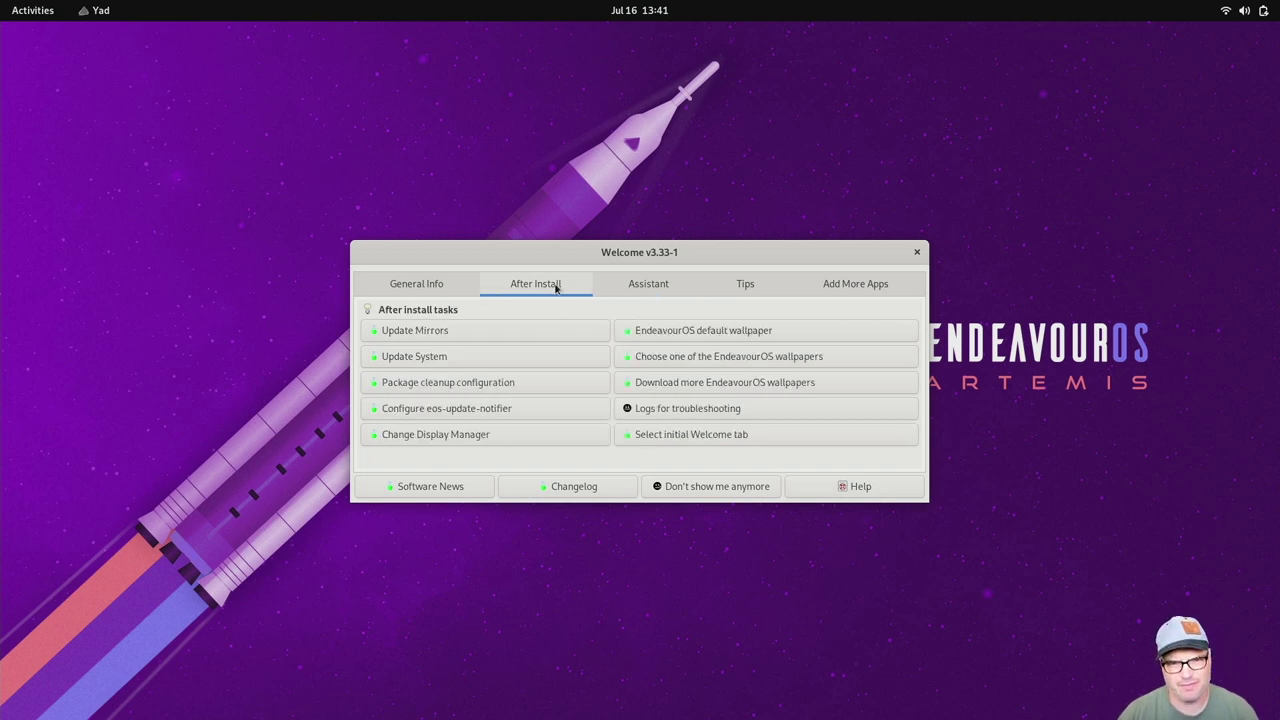
{"action": "left_click", "coordinate": [476, 338]}
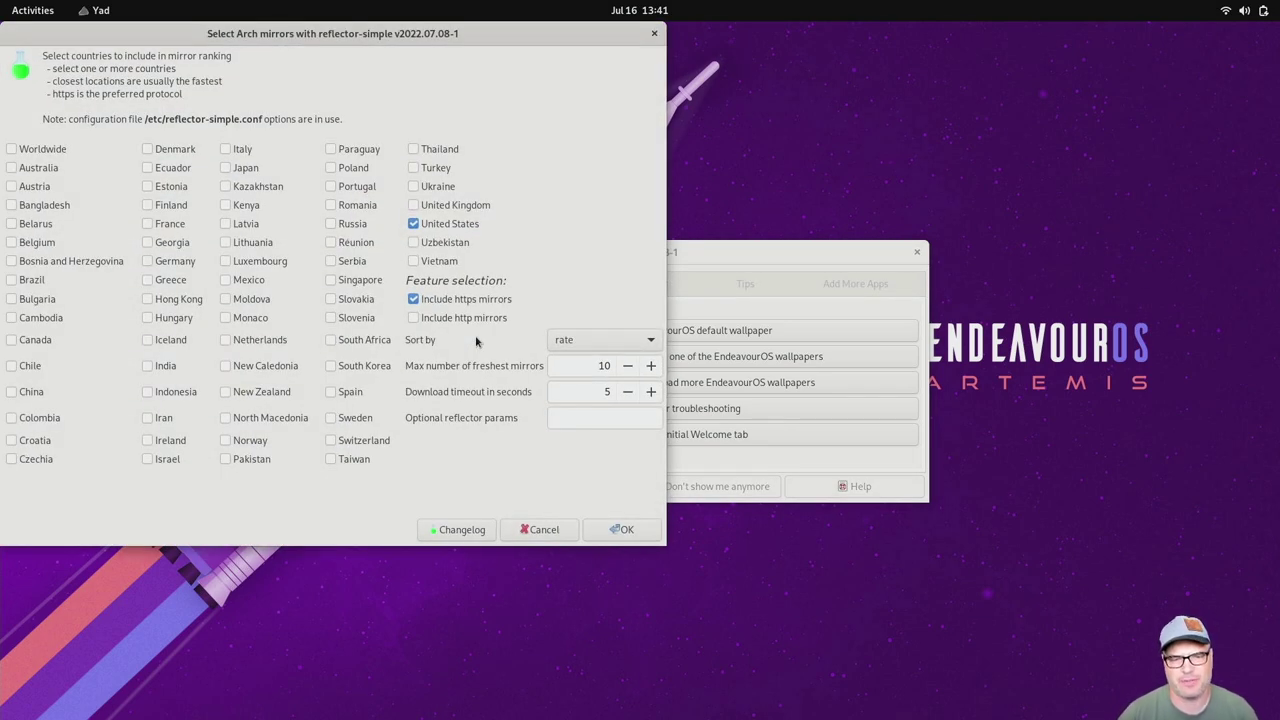
{"action": "left_click", "coordinate": [626, 530]}
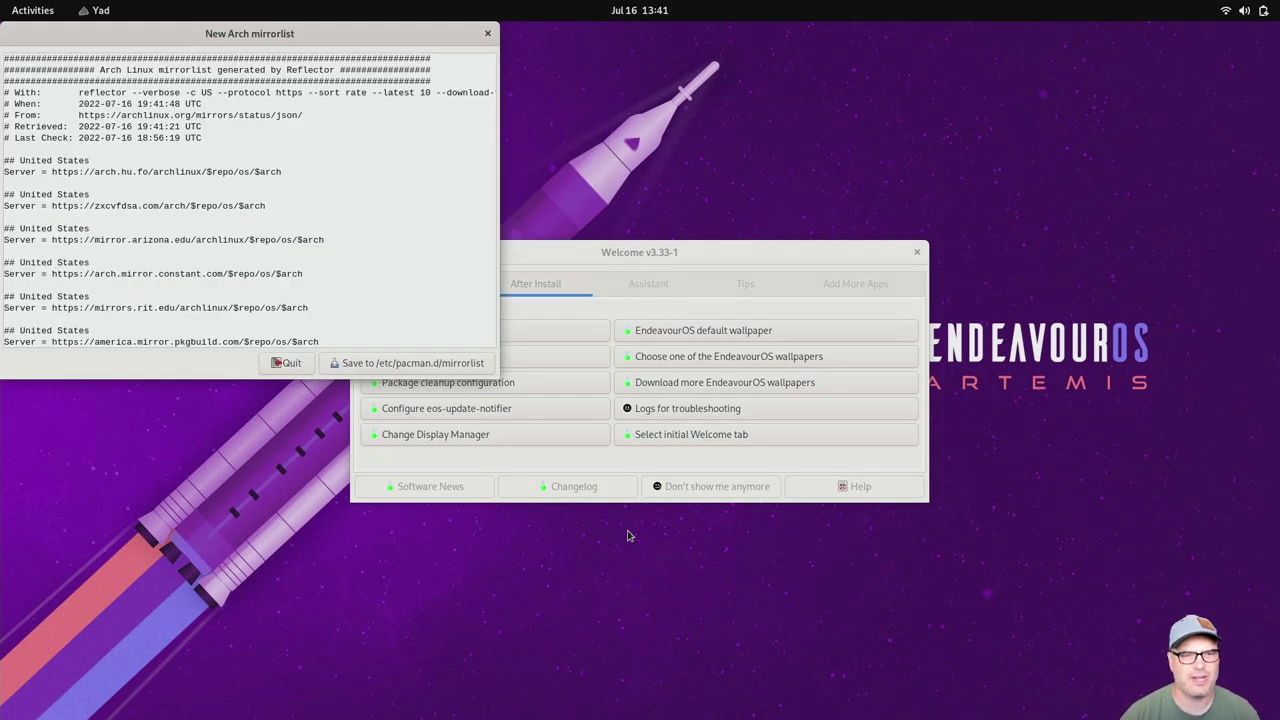
- Review the new mirrorlist and save it to /etc/pacman.d/mirrorlist, authenticating with the account password
{"action": "scroll", "coordinate": [229, 139], "scroll_direction": "down", "scroll_amount": 1}
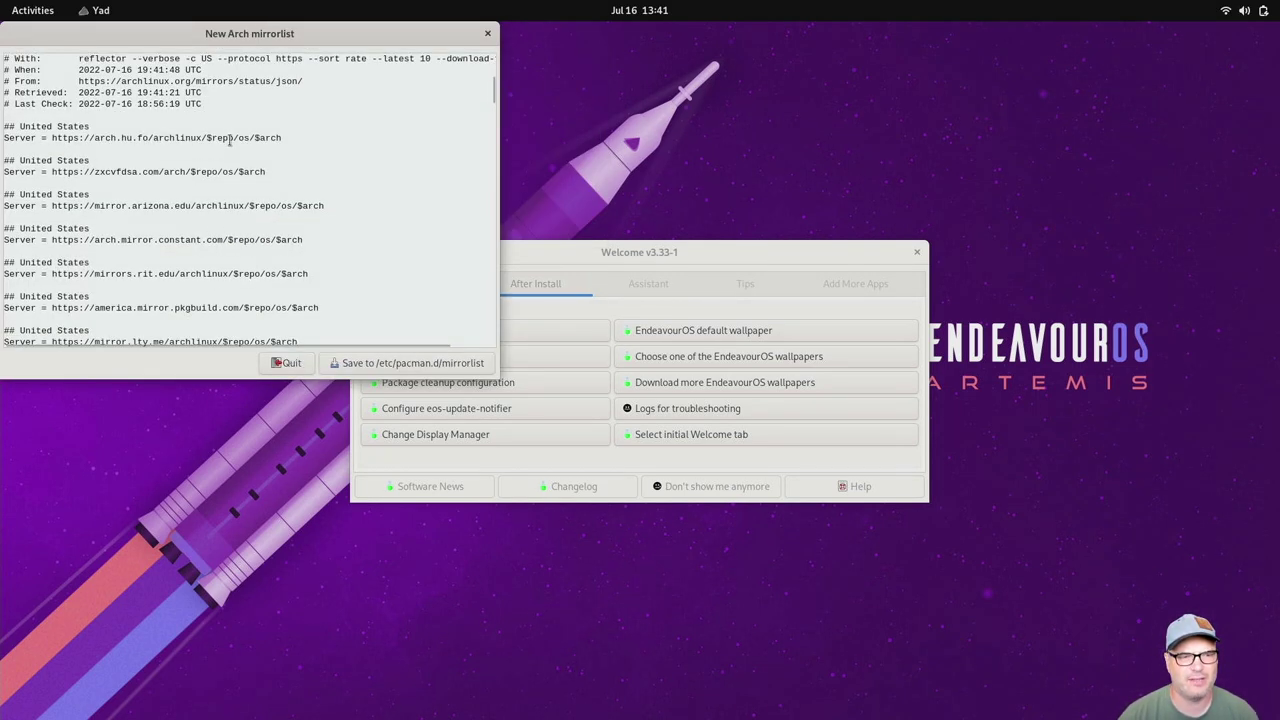
{"action": "scroll", "coordinate": [229, 140], "scroll_direction": "down", "scroll_amount": 7}
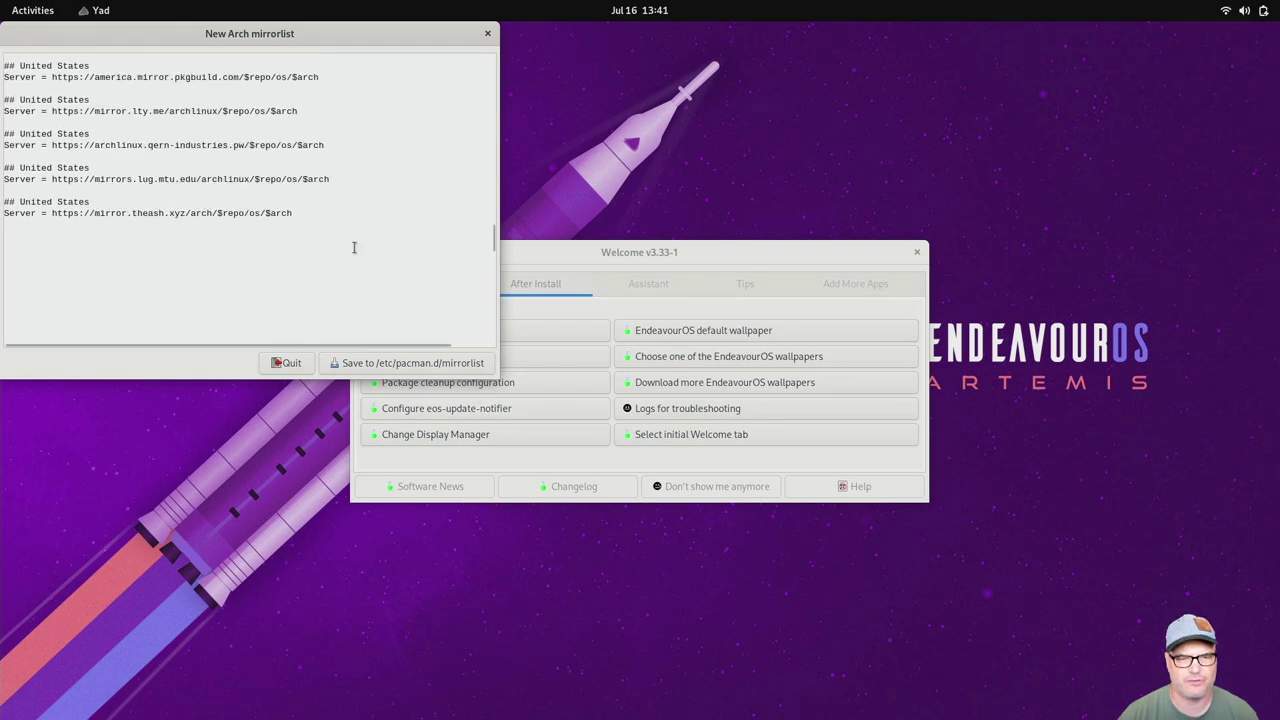
{"action": "scroll", "coordinate": [354, 250], "scroll_direction": "up", "scroll_amount": 1}
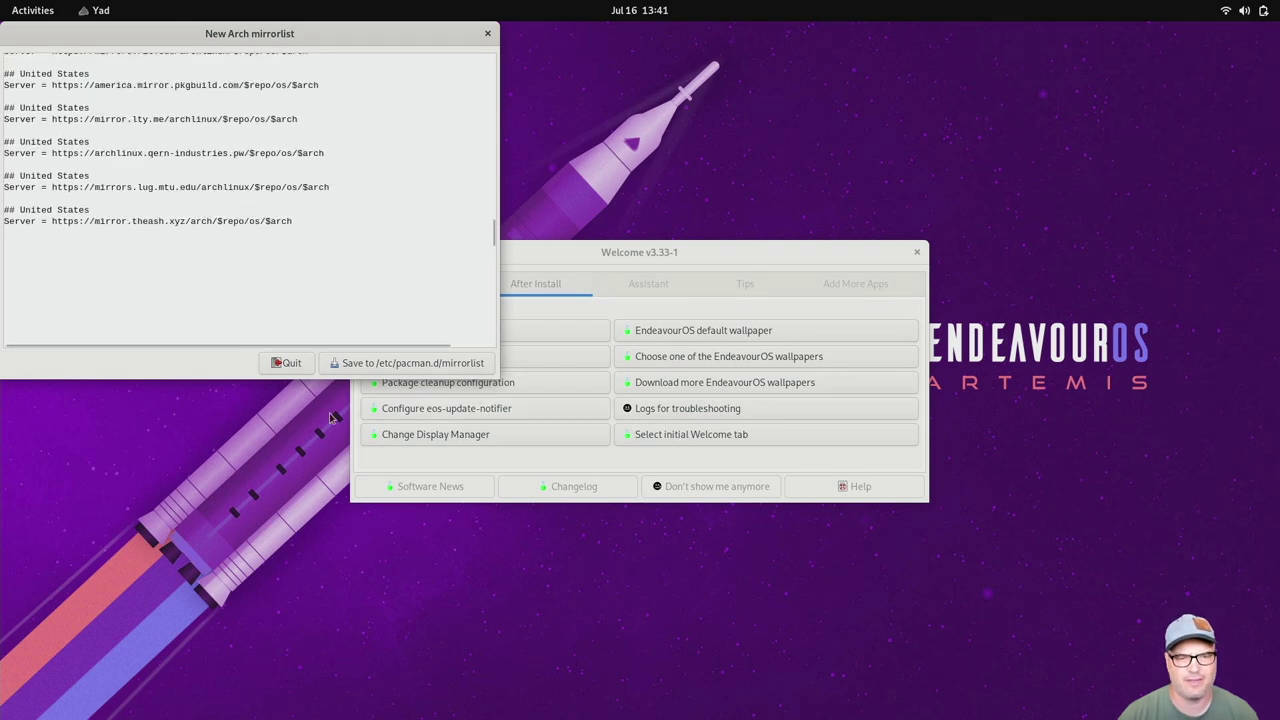
{"action": "left_click", "coordinate": [356, 368]}
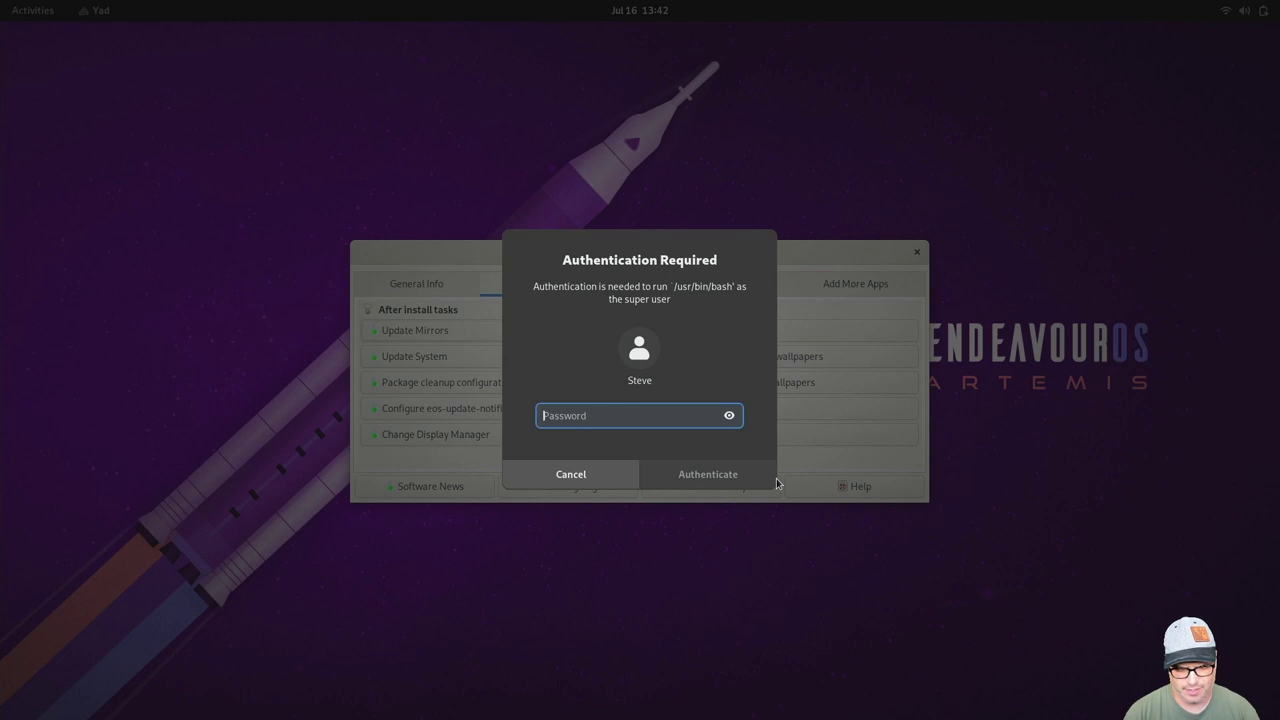
{"action": "type", "text": "xxxx"}
{"action": "key", "text": "BackSpace"}
{"action": "key", "text": "BackSpace"}
{"action": "key", "text": "BackSpace"}
{"action": "key", "text": "BackSpace"}
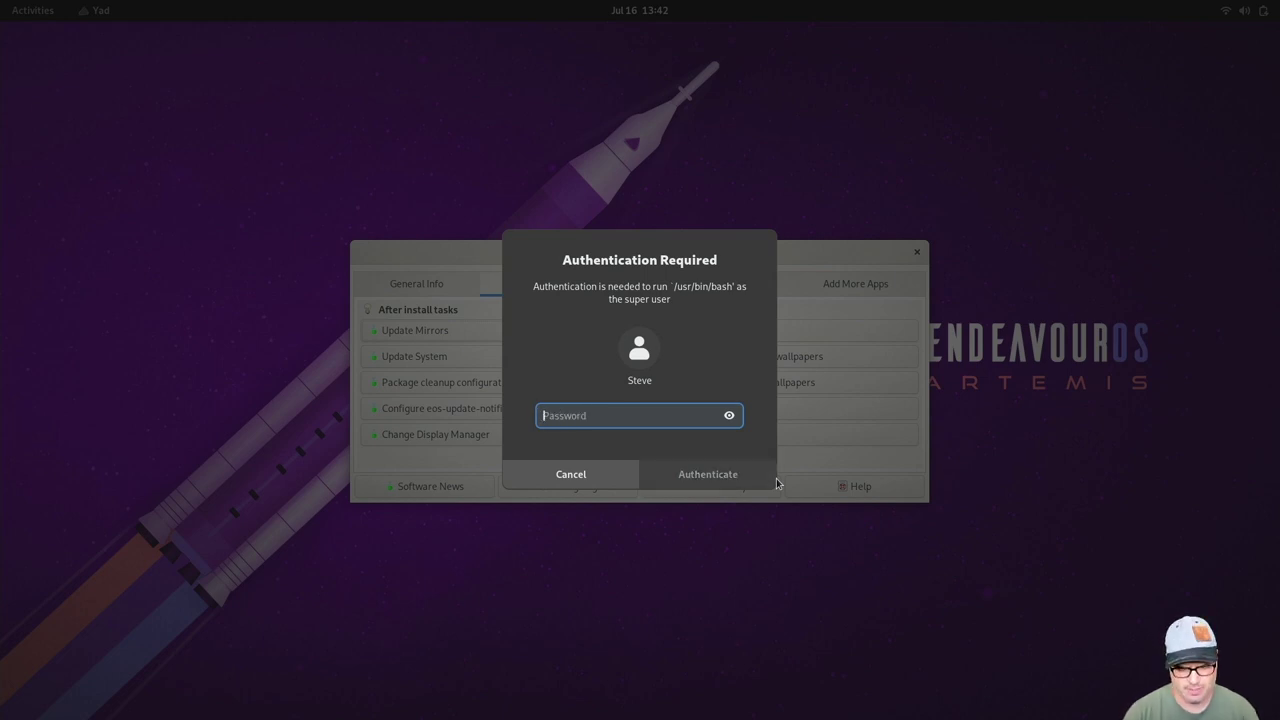
{"action": "type", "text": "xxxxxxxxxxxxxx"}
{"action": "key", "text": "Return"}
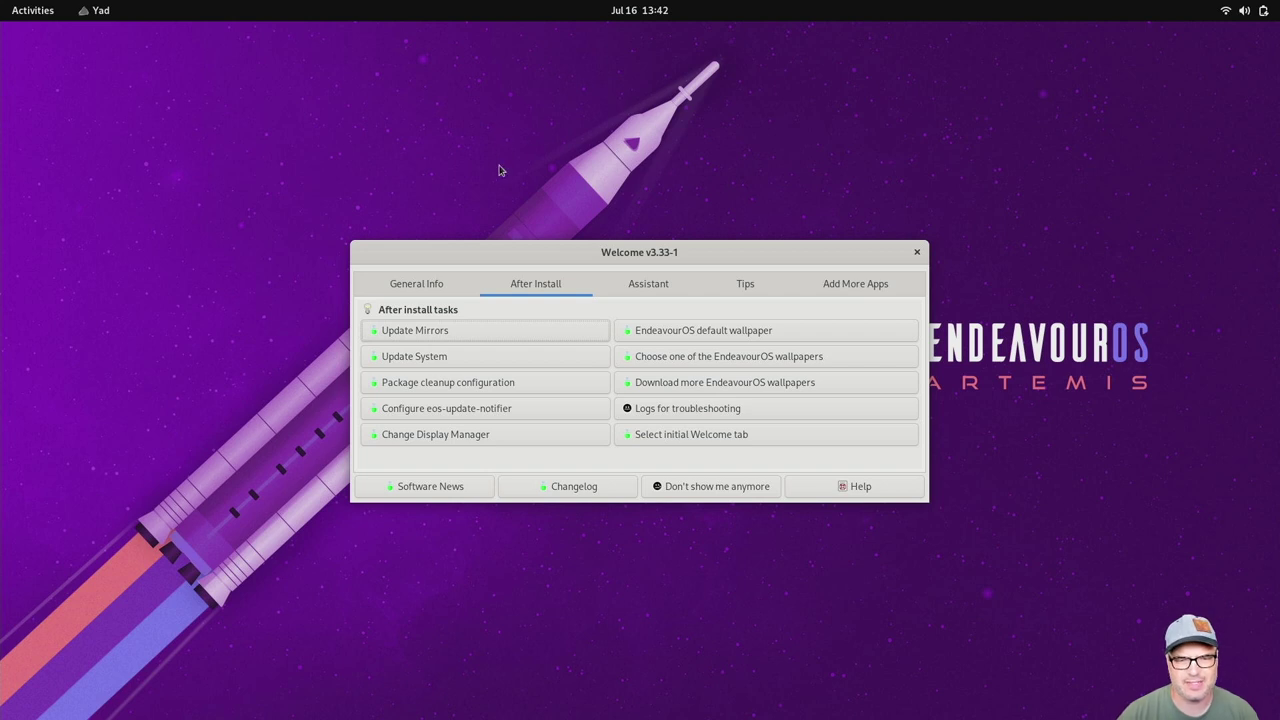
- Run the system update from the after-install tasks, entering the root password and agreeing to install the packages, and close the update terminal
{"action": "left_click", "coordinate": [399, 367]}
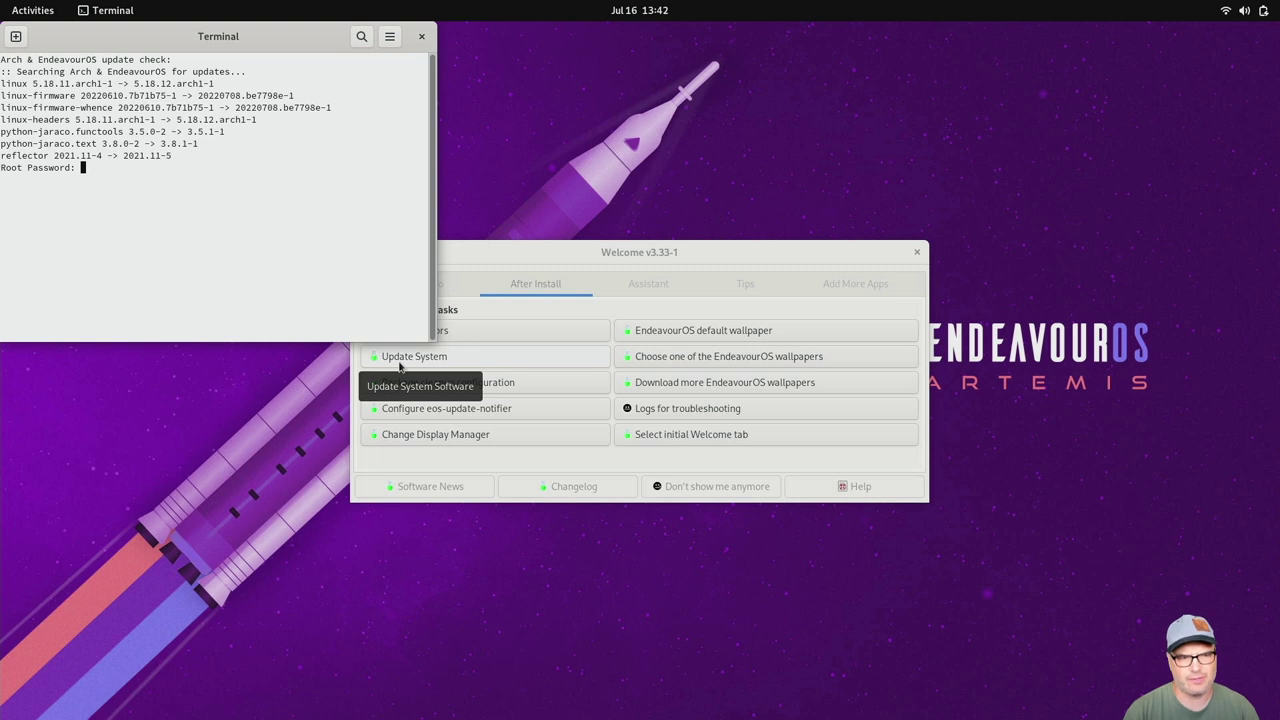
{"action": "key", "text": "Return"}
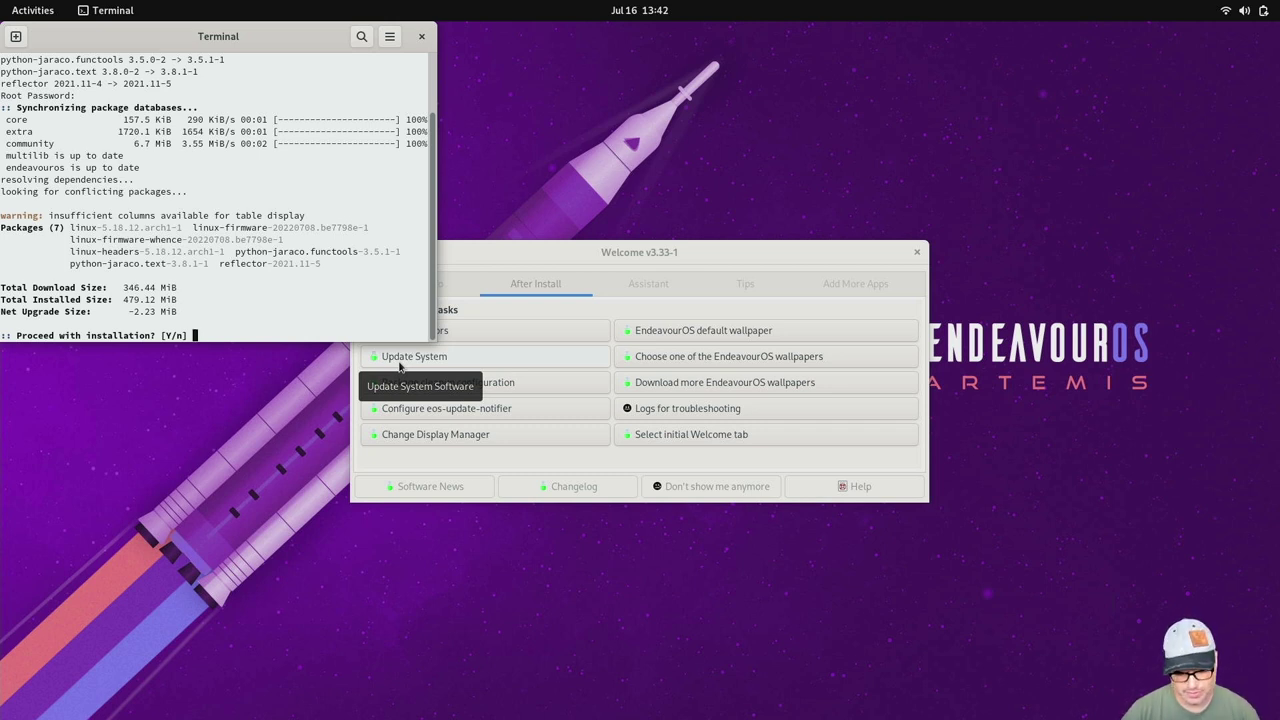
{"action": "type", "text": "y"}
{"action": "key", "text": "Return"}
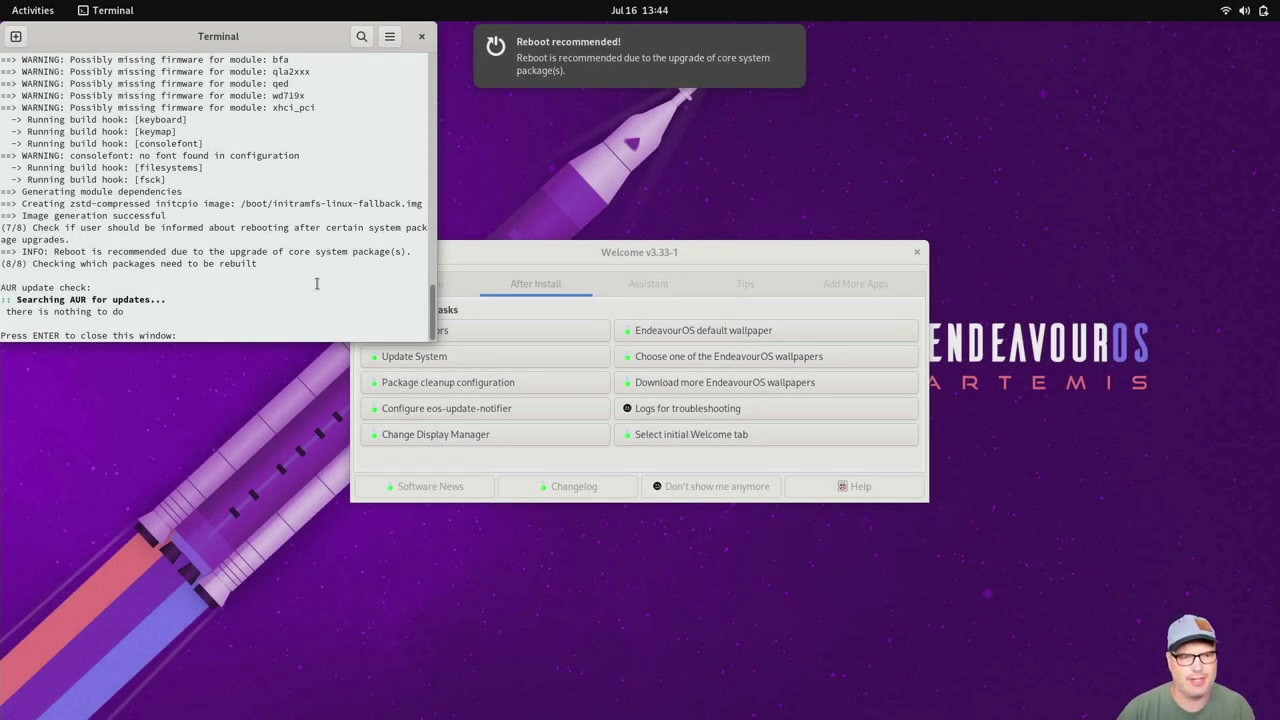
{"action": "key", "text": "Return"}
- Restart the computer to apply the core system package upgrades
{"action": "mouse_move", "coordinate": [738, 36]}
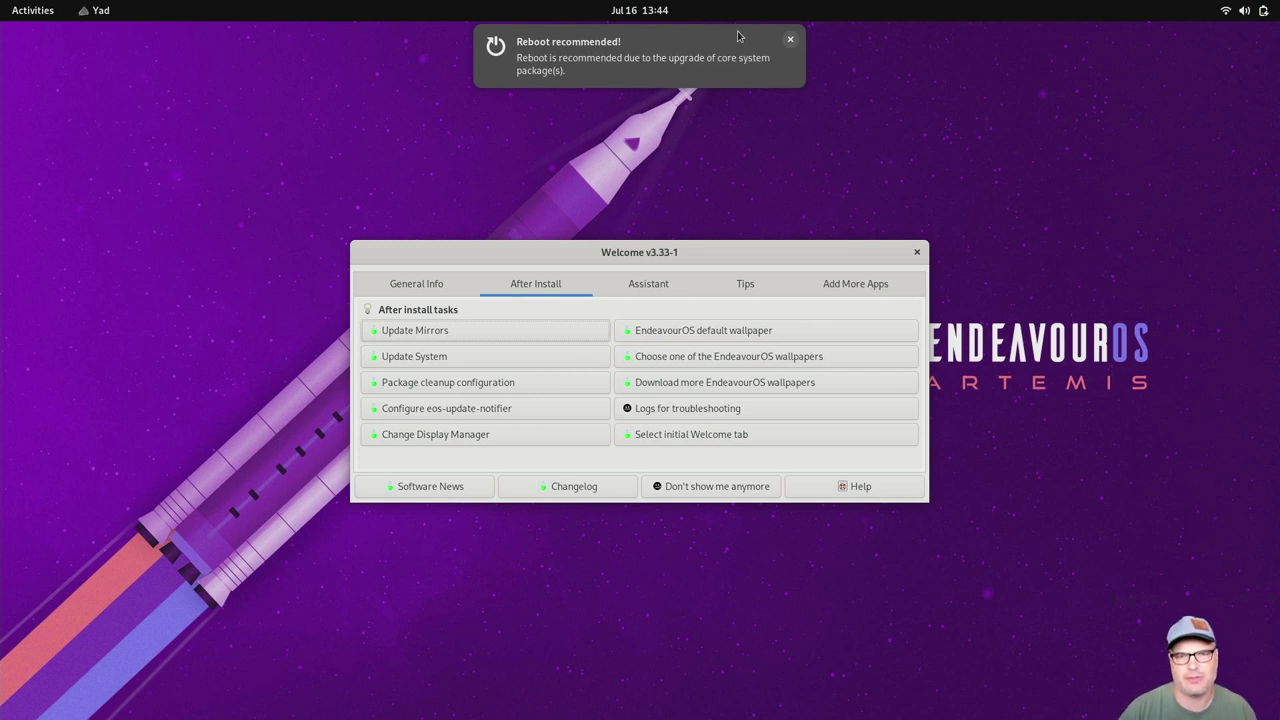
{"action": "left_click", "coordinate": [1254, 12]}
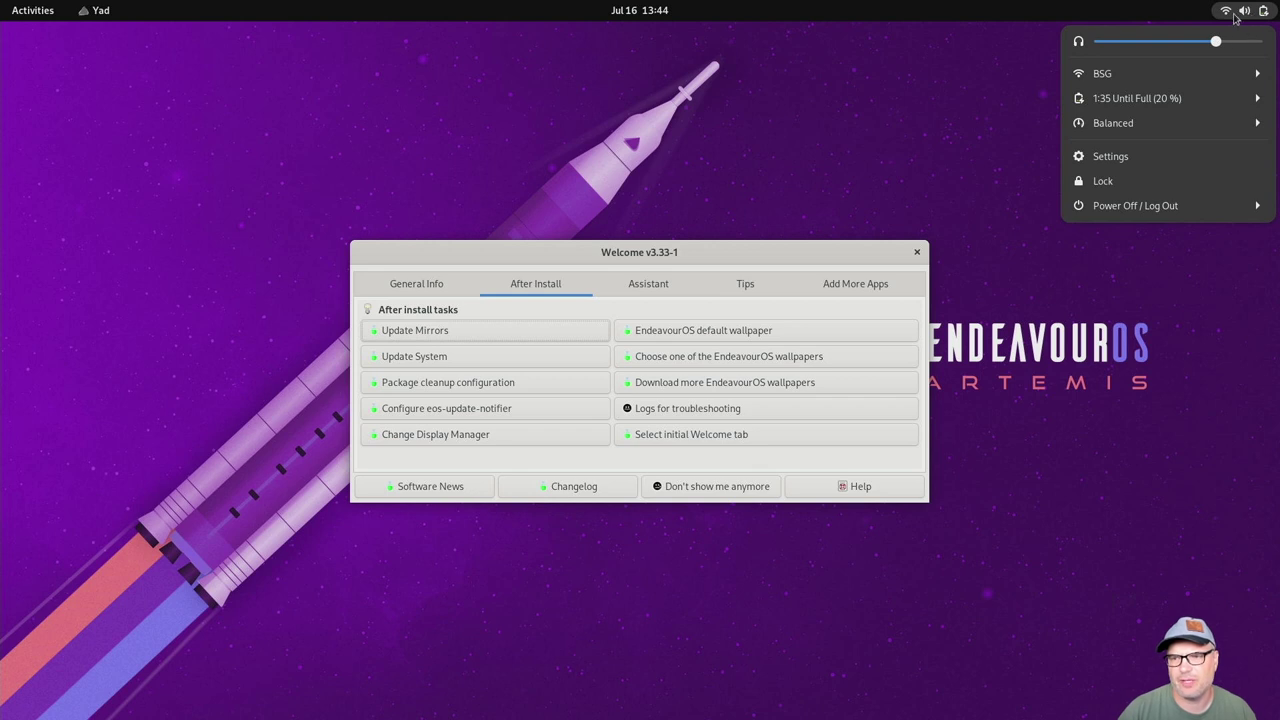
{"action": "left_click", "coordinate": [1181, 209]}
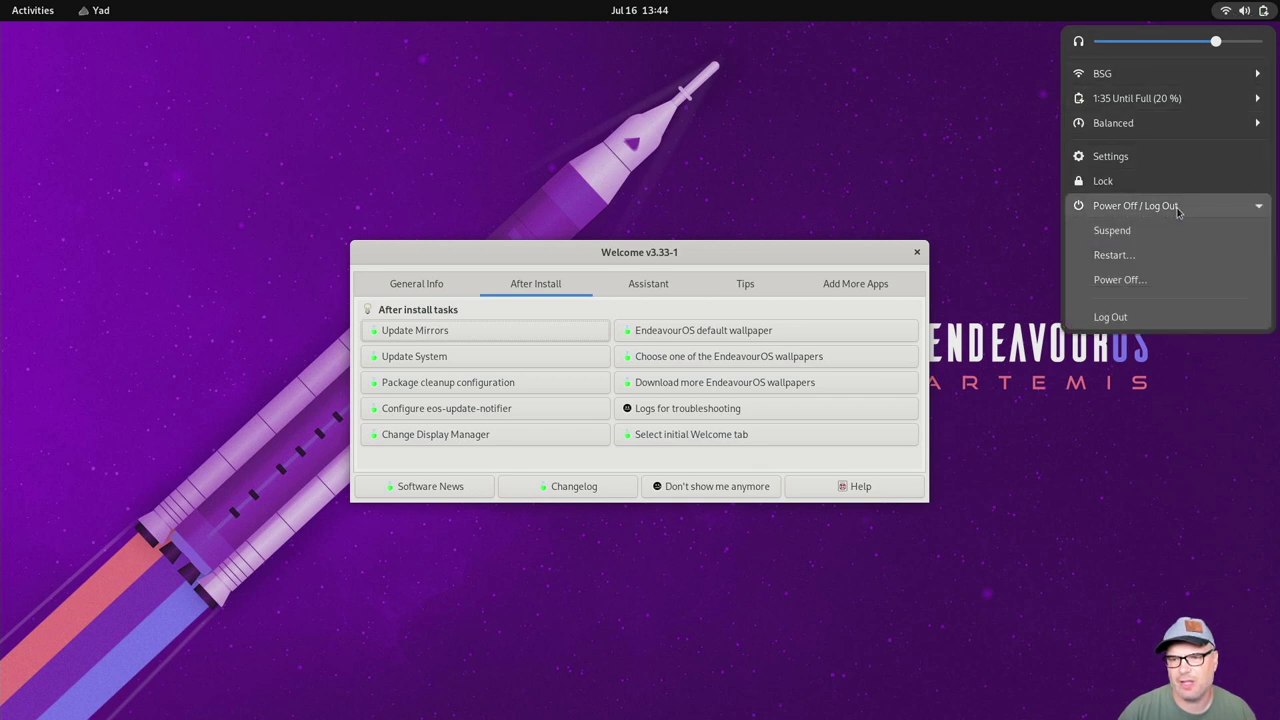
{"action": "left_click", "coordinate": [1108, 262]}
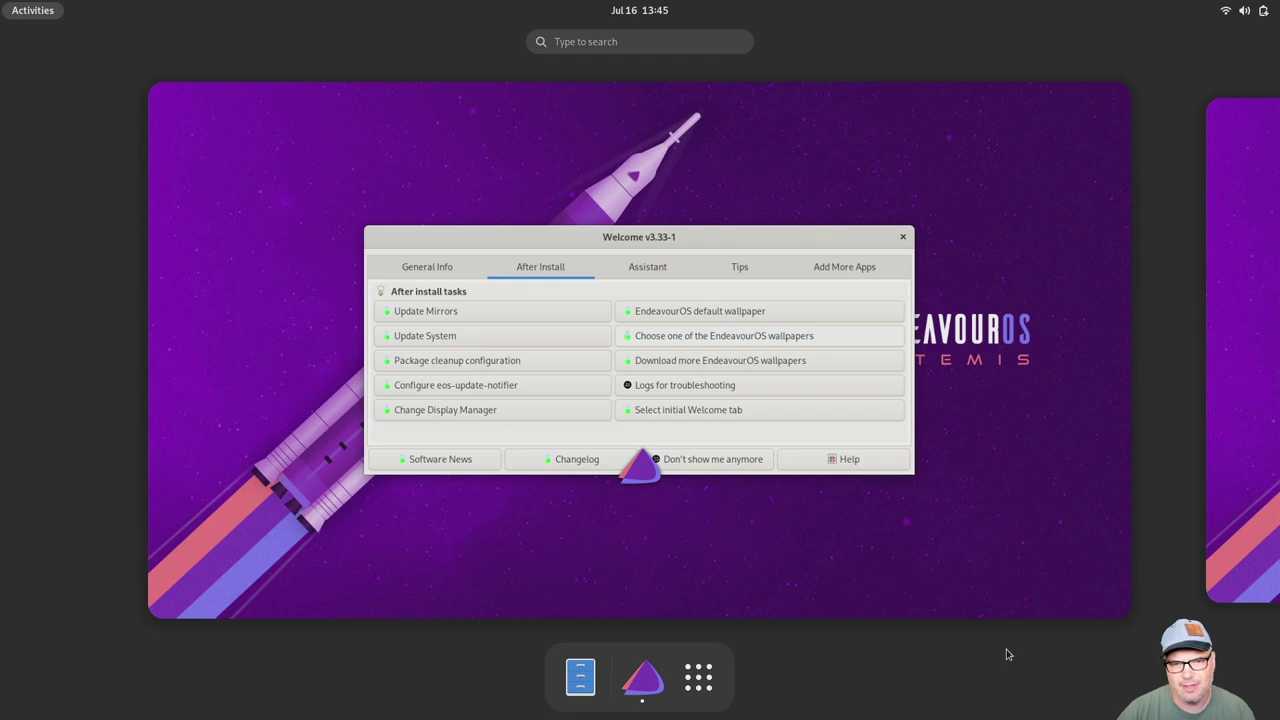
- Leave the activities overview, close the Welcome window and open Terminal
{"action": "left_click", "coordinate": [1051, 428]}
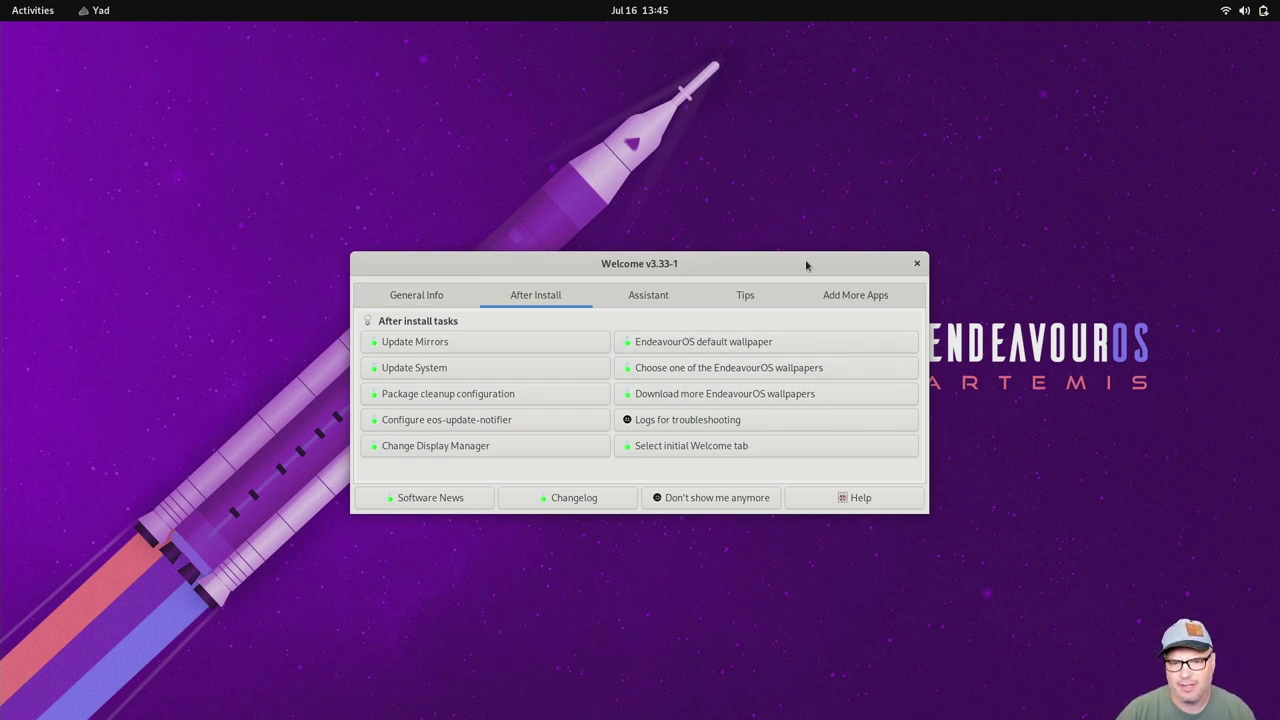
{"action": "left_click", "coordinate": [916, 264]}
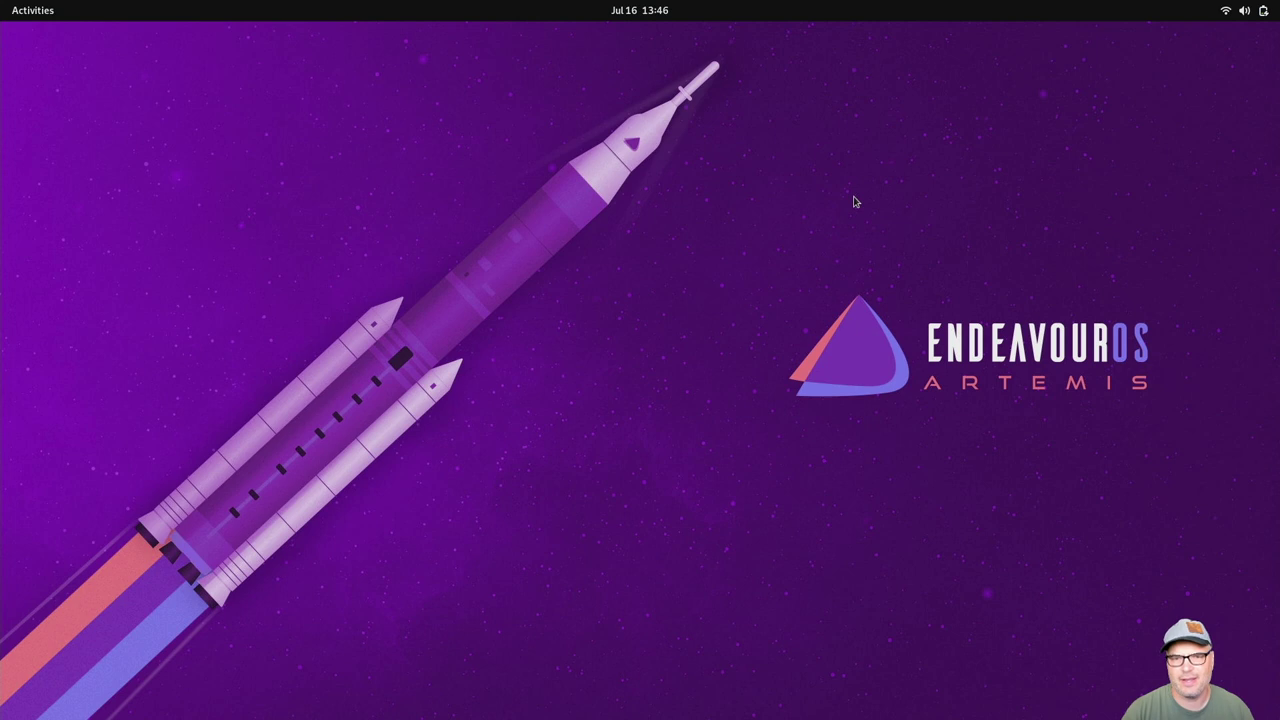
{"action": "key", "text": "super"}
{"action": "type", "text": "term"}
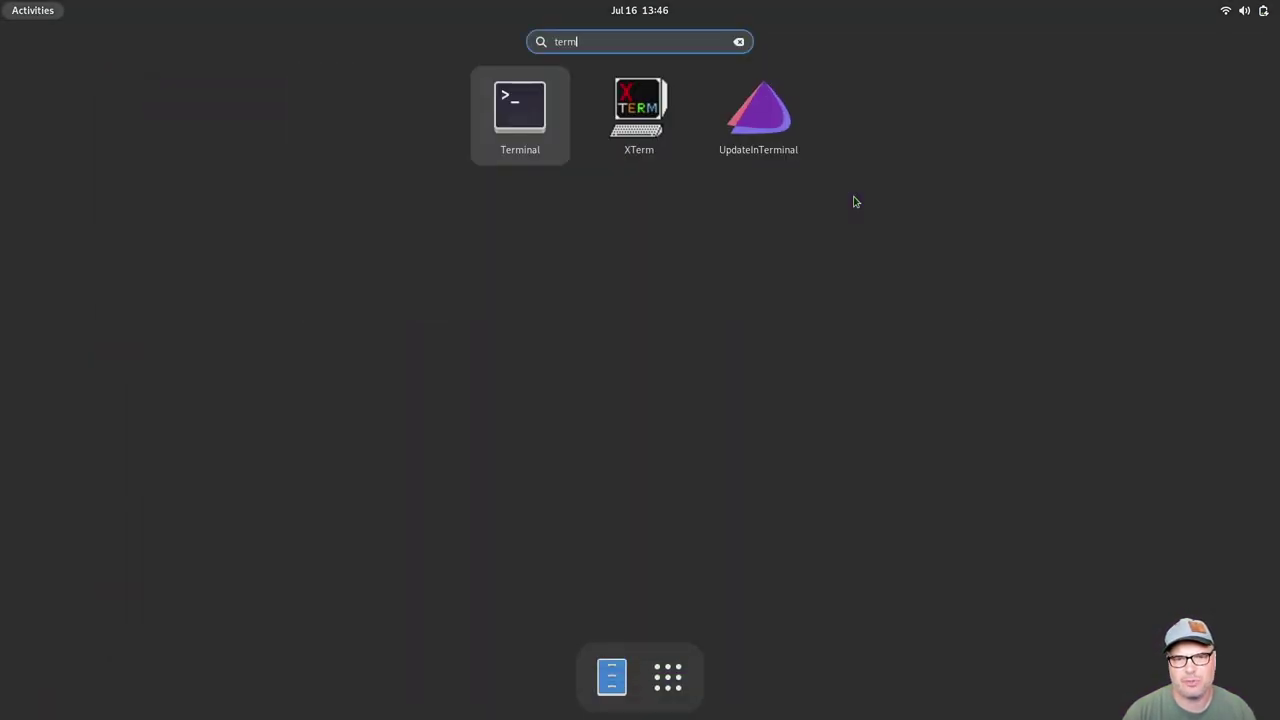
{"action": "key", "text": "Return"}
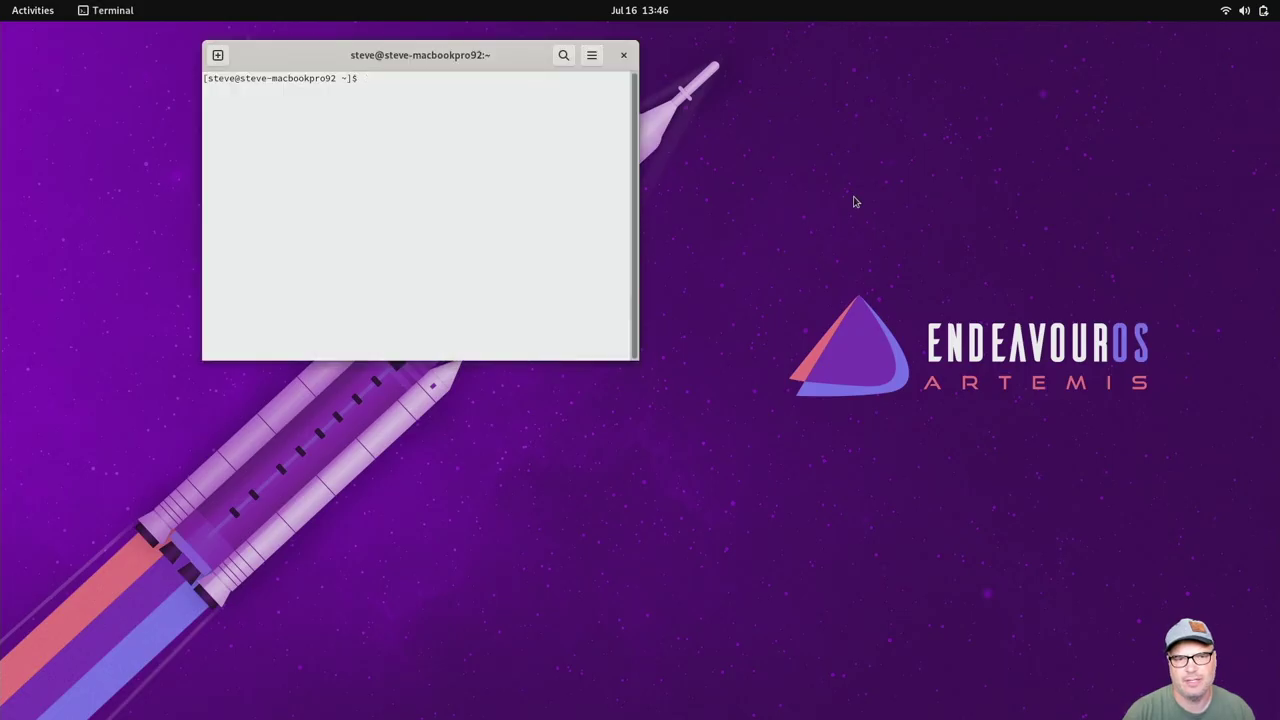
- Run yay -S pamac-aur and choose provider 1, pamac-aur
{"action": "type", "text": "yay"}
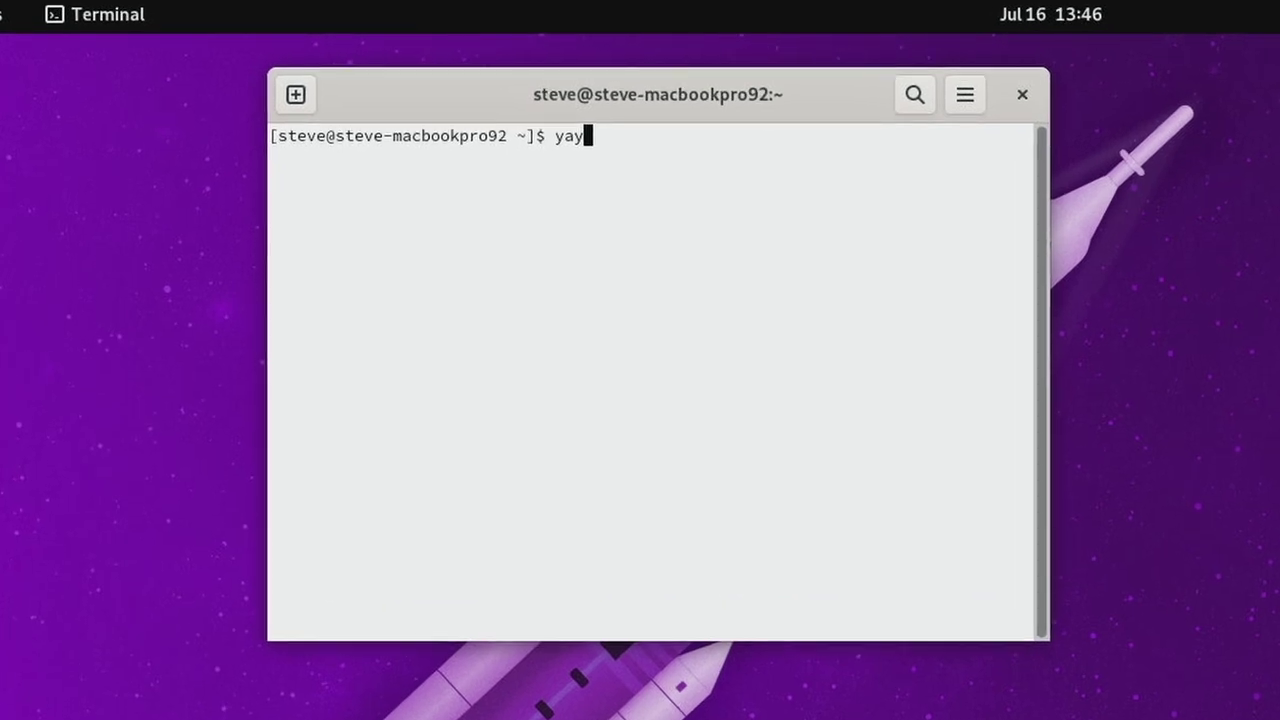
{"action": "type", "text": " -S pamac-aur"}
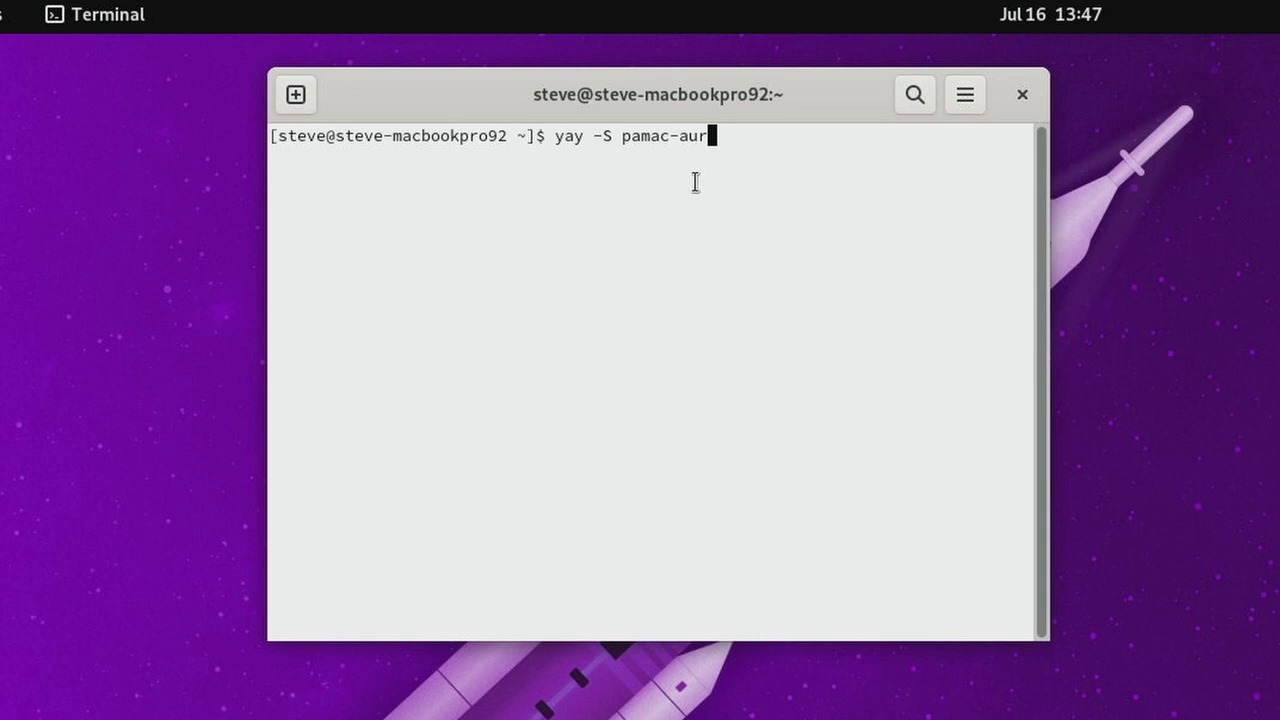
{"action": "key", "text": "Return"}
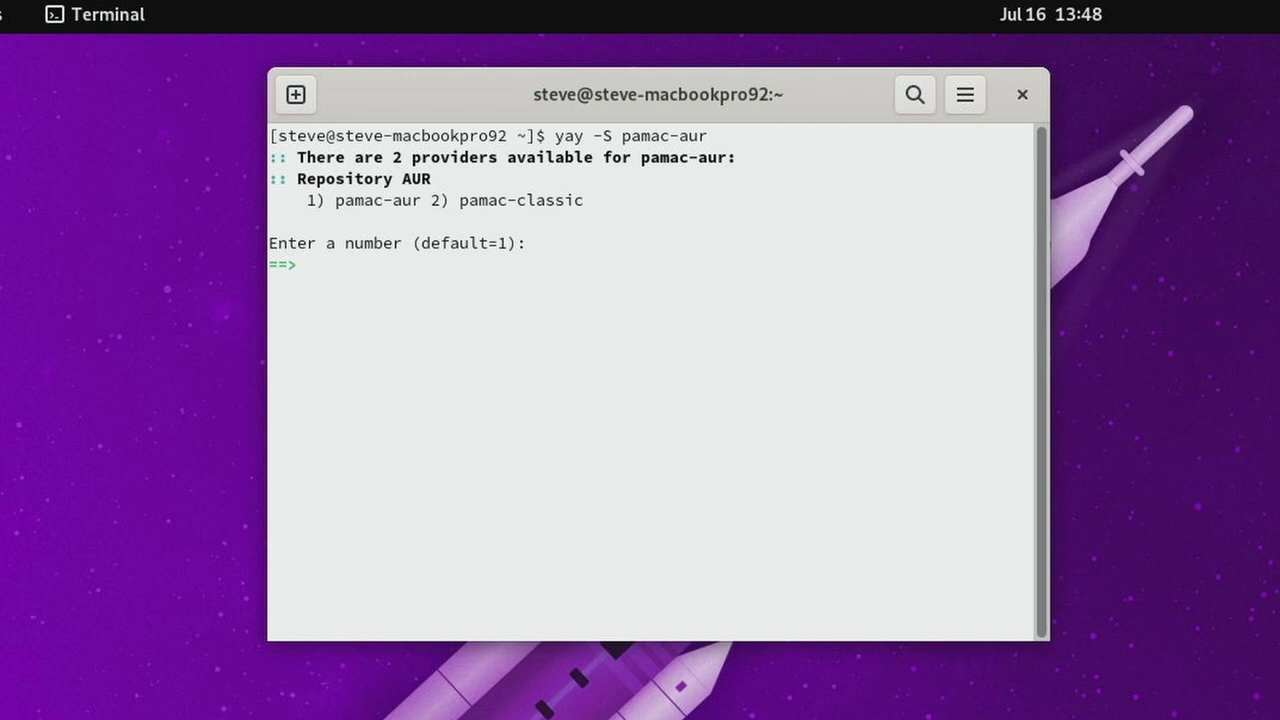
{"action": "type", "text": "1"}
{"action": "key", "text": "Return"}
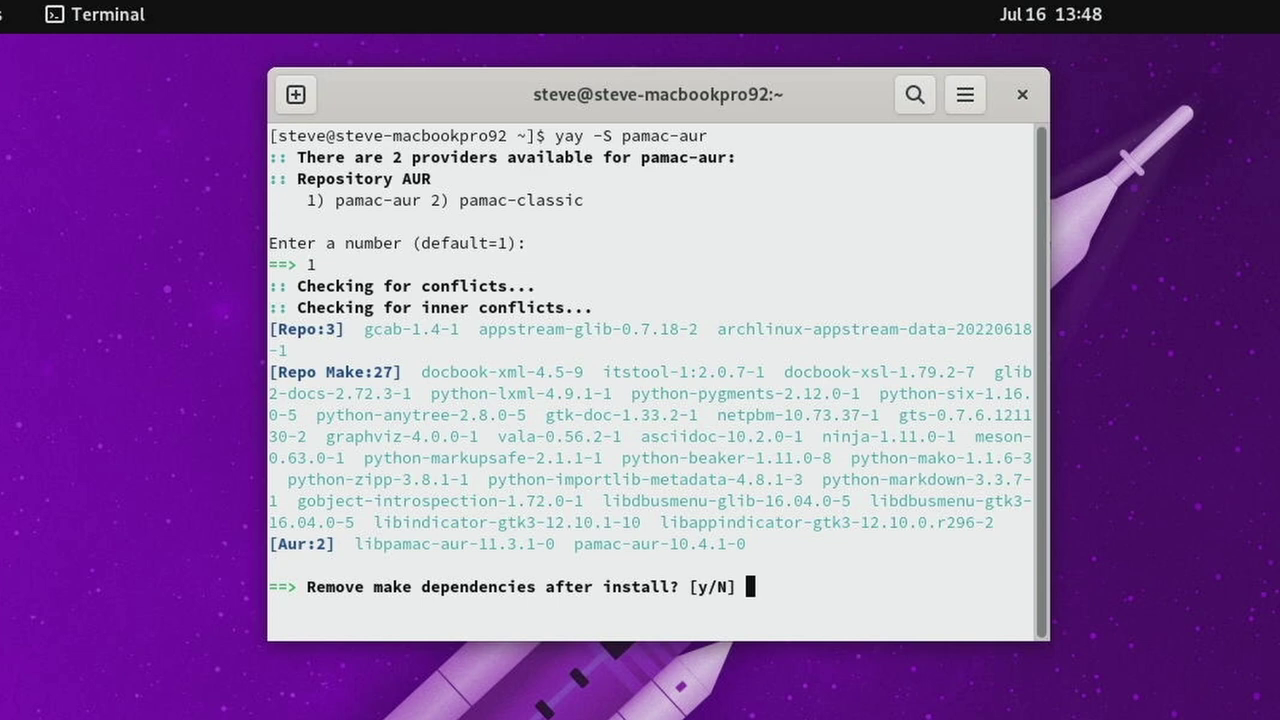
- Complete the pamac-aur installation, keeping the make dependencies, showing no diffs, entering the sudo password and agreeing to proceed
{"action": "type", "text": "n"}
{"action": "key", "text": "Return"}
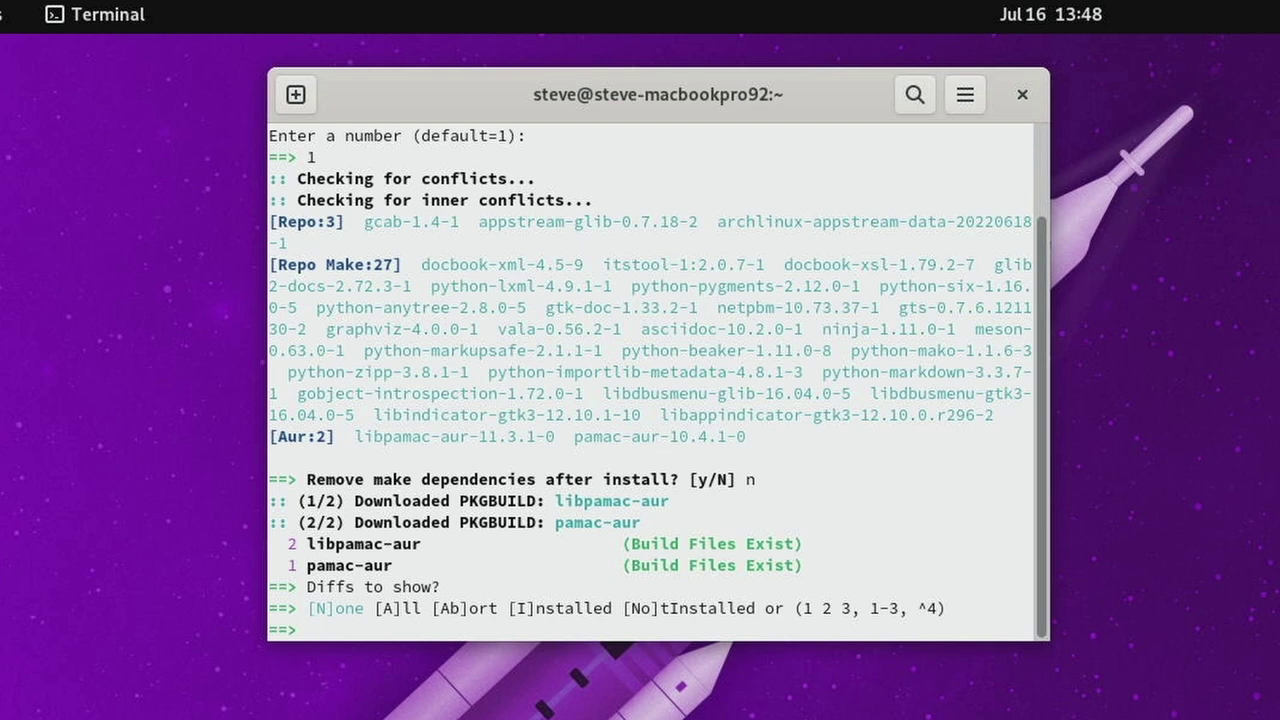
{"action": "type", "text": "n"}
{"action": "key", "text": "Return"}
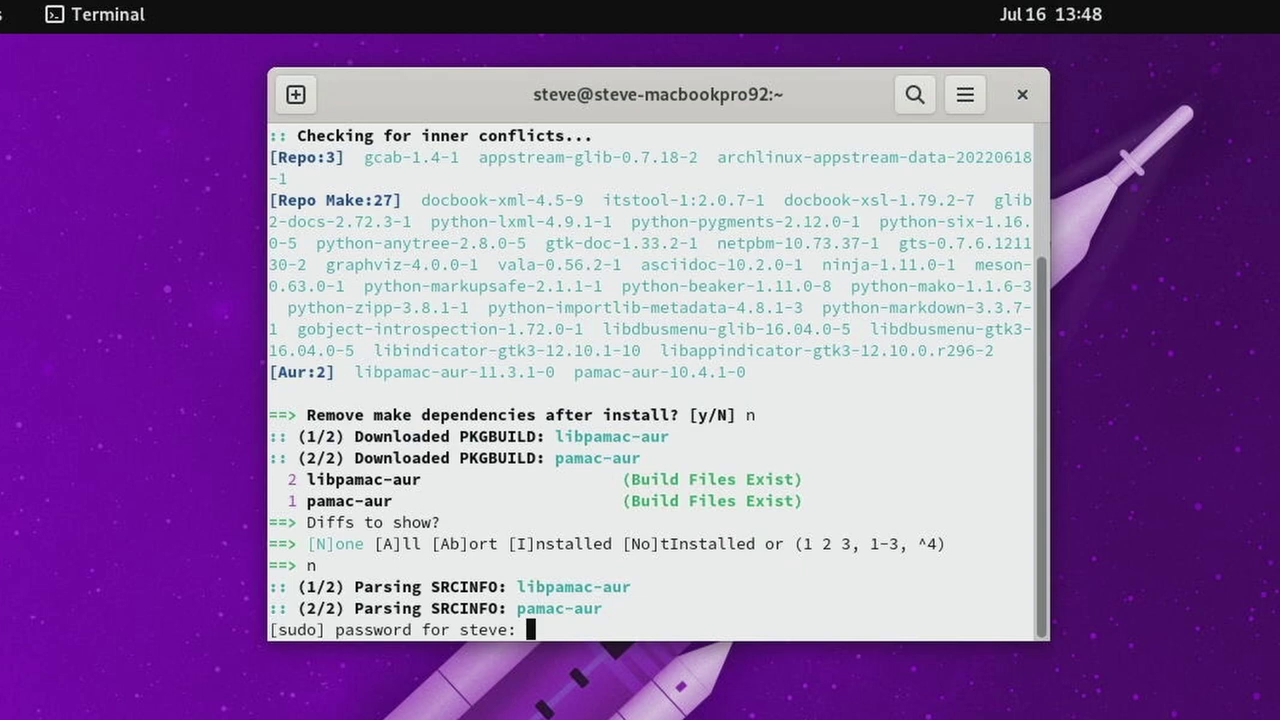
{"action": "key", "text": "Return"}
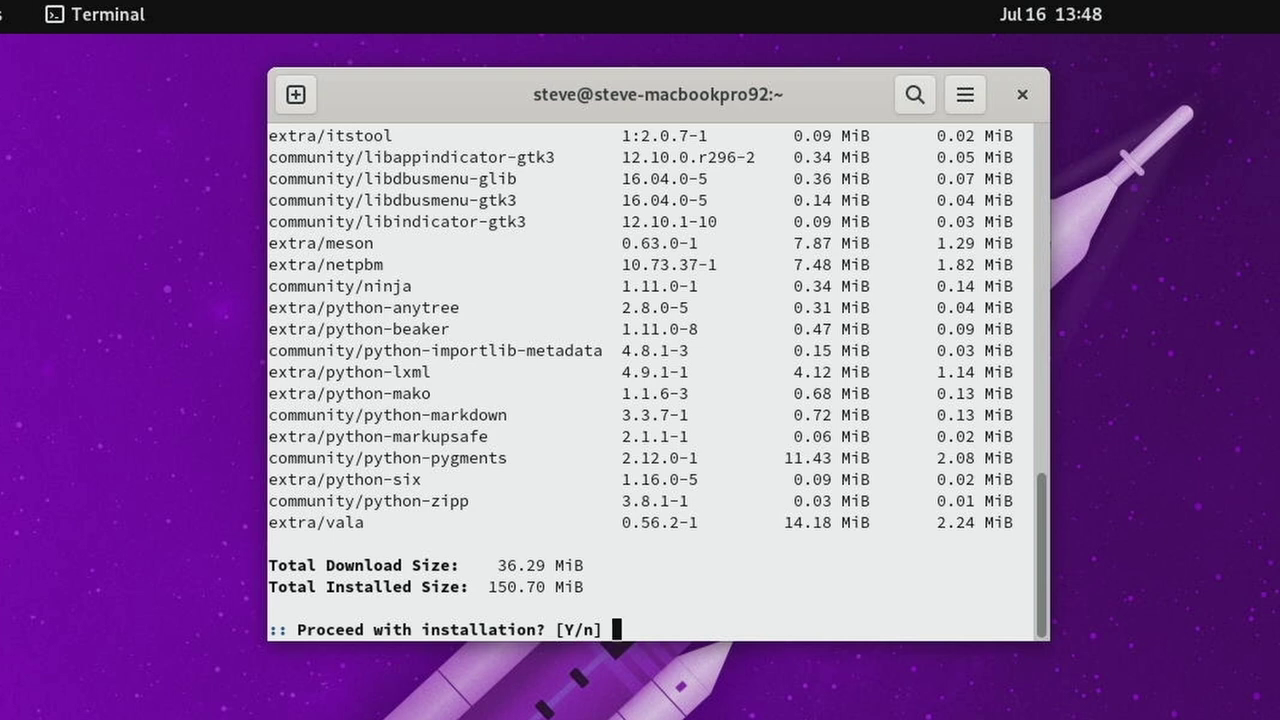
{"action": "type", "text": "y"}
{"action": "key", "text": "Return"}
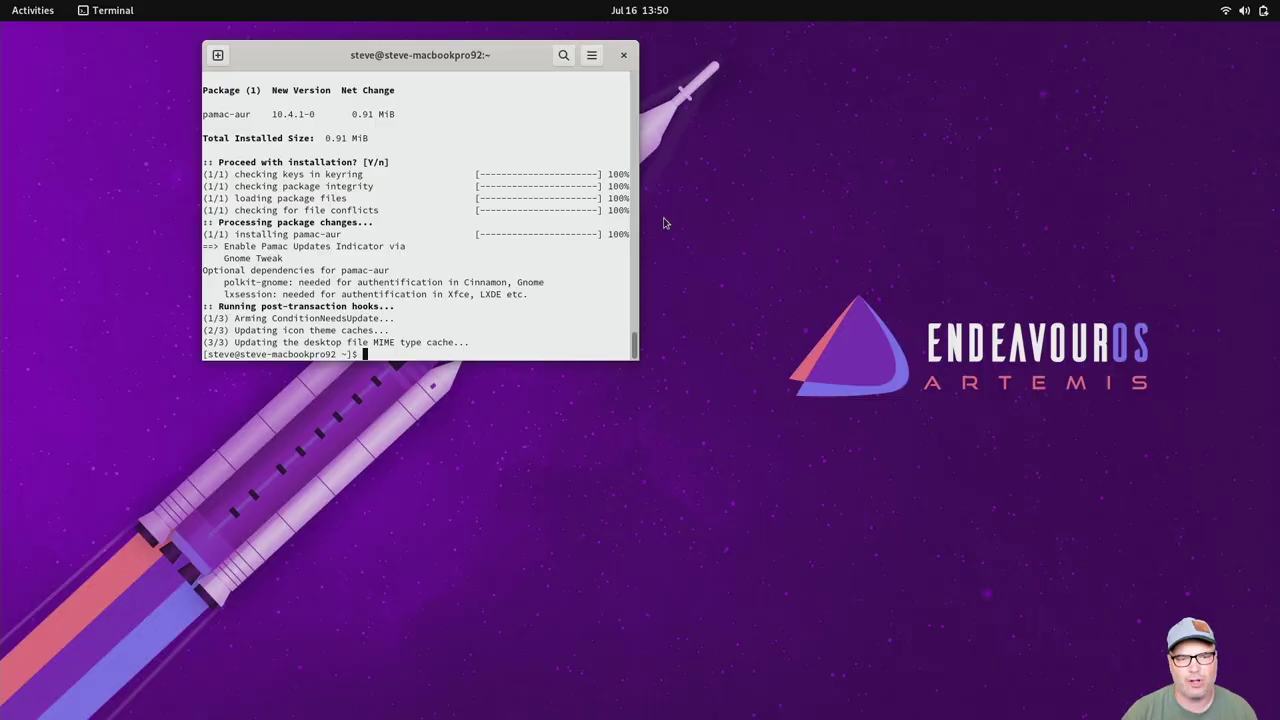
- Exit the terminal, open Add/Remove Software and move its window to the middle of the desktop
{"action": "type", "text": "exit"}
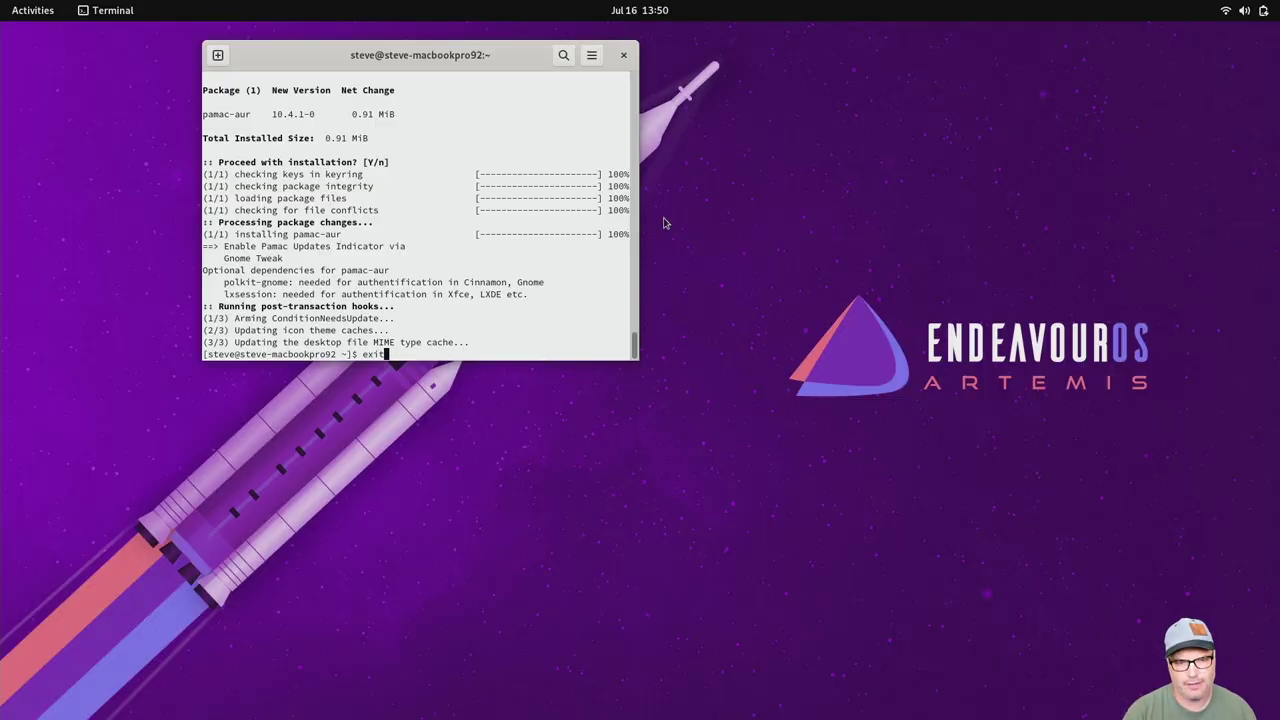
{"action": "key", "text": "Return"}
{"action": "key", "text": "super"}
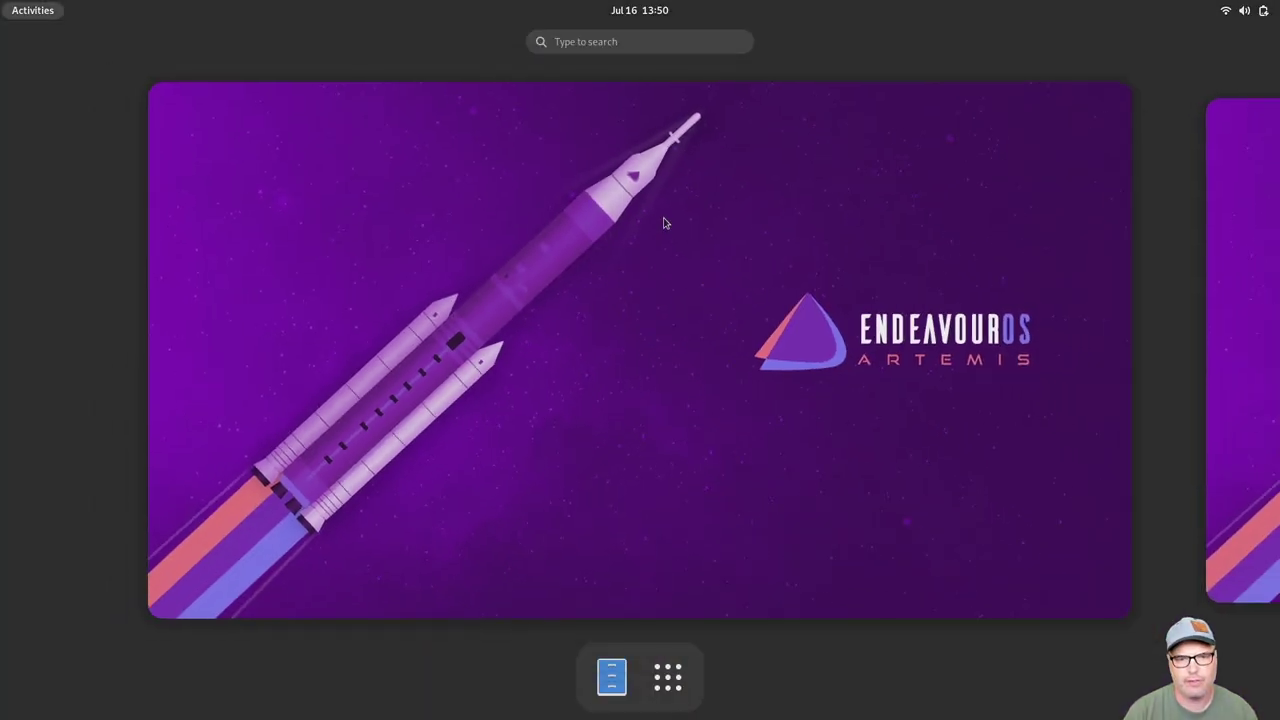
{"action": "type", "text": "sof"}
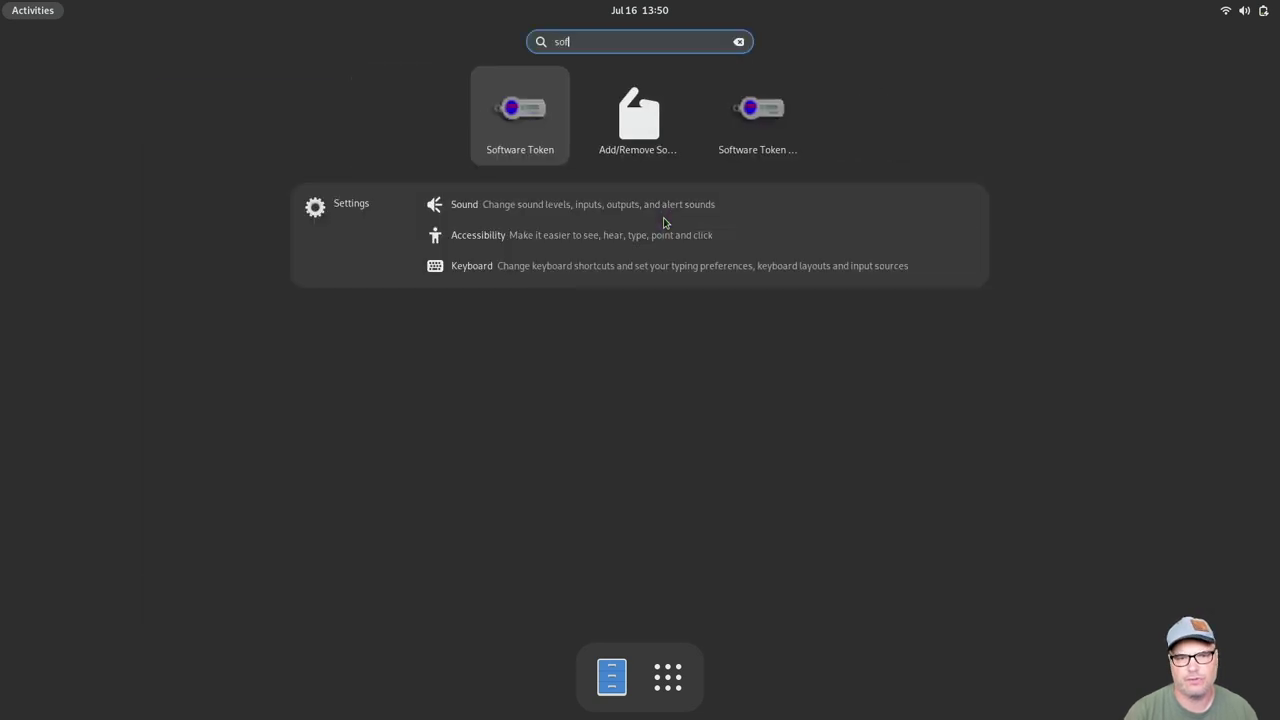
{"action": "key", "text": "Right"}
{"action": "key", "text": "Return"}
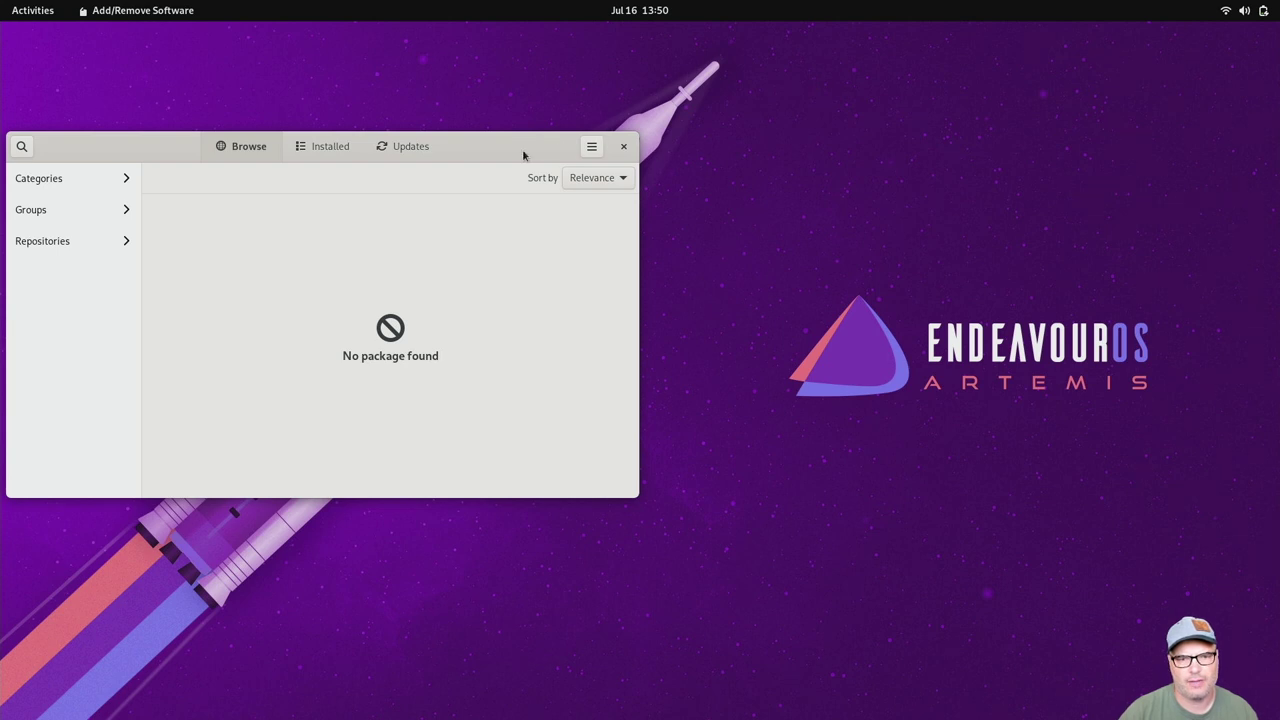
{"action": "left_click_drag", "start_coordinate": [523, 154], "coordinate": [802, 241]}
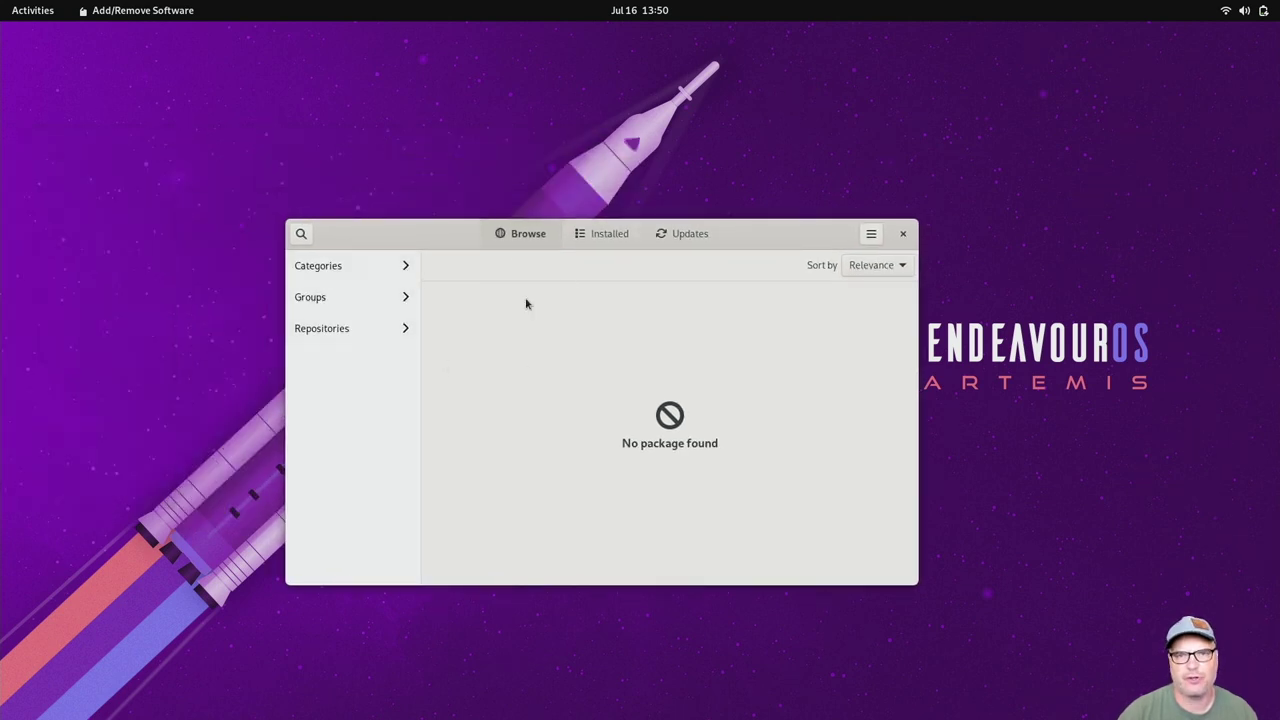
- Open the package manager's Preferences and authenticate with the account password
{"action": "left_click", "coordinate": [871, 234]}
{"action": "left_click", "coordinate": [800, 245]}
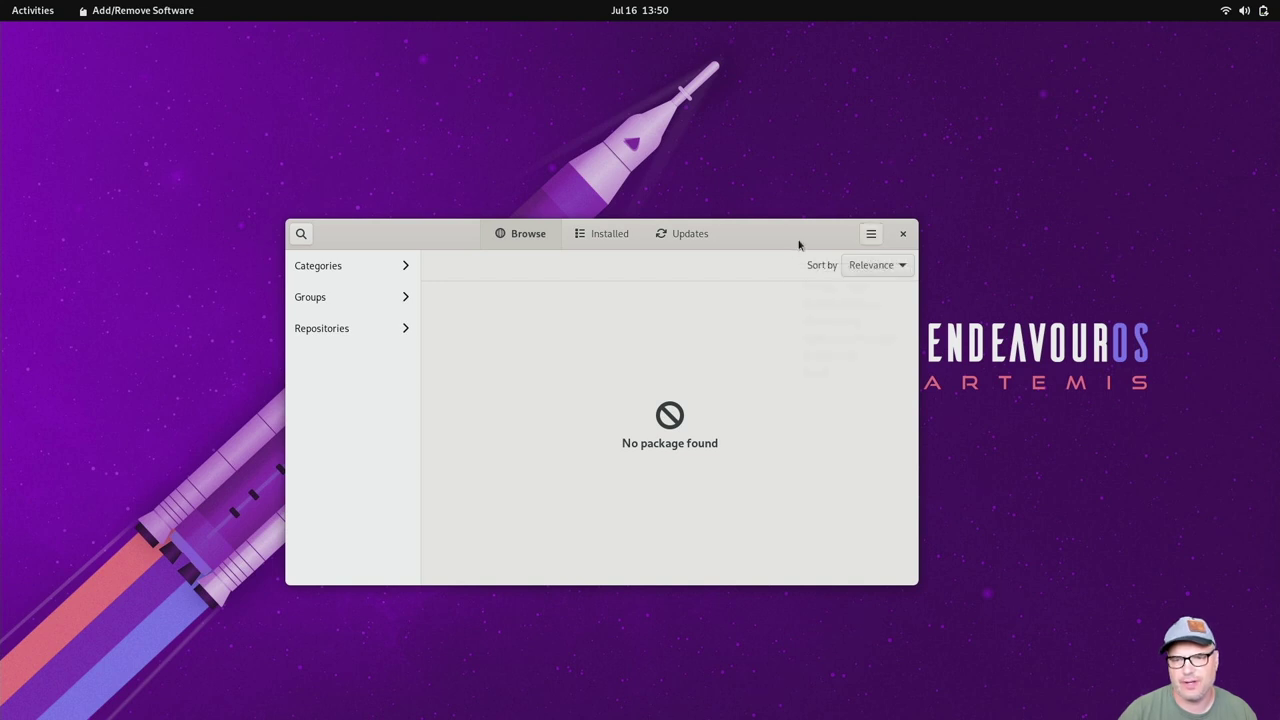
{"action": "left_click", "coordinate": [871, 234]}
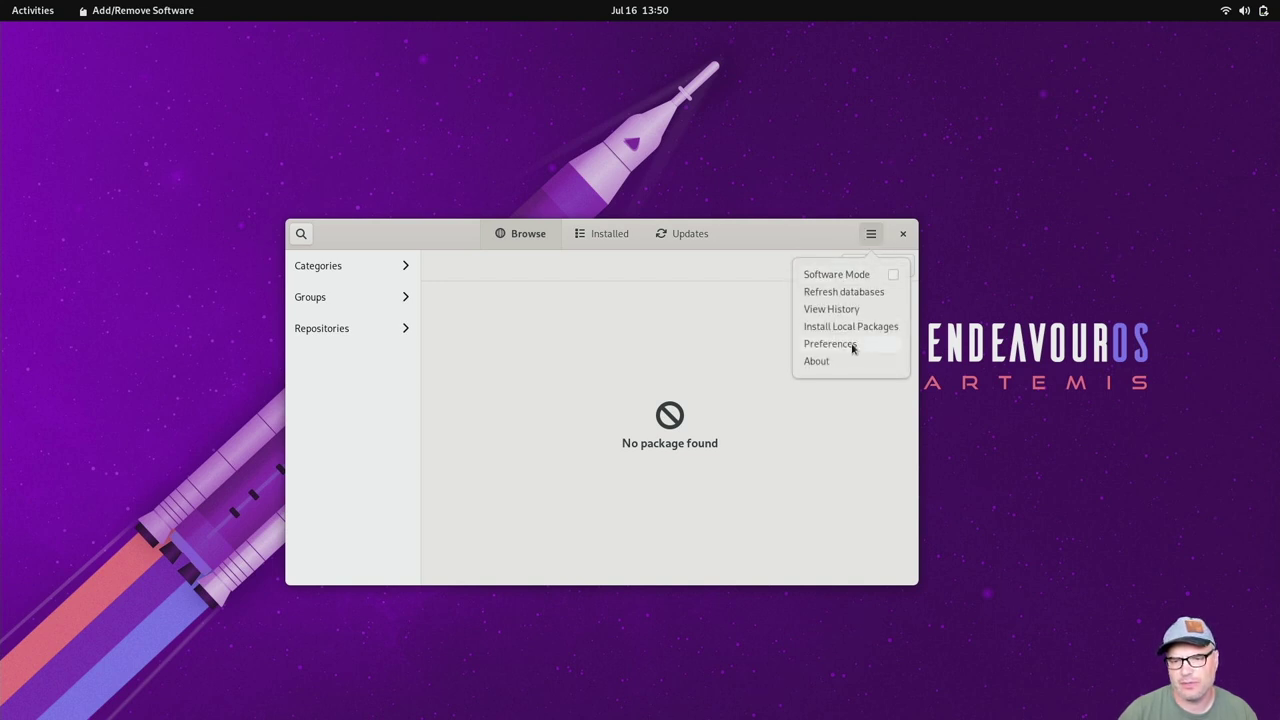
{"action": "left_click", "coordinate": [851, 343]}
{"action": "type", "text": "•••••••••••"}
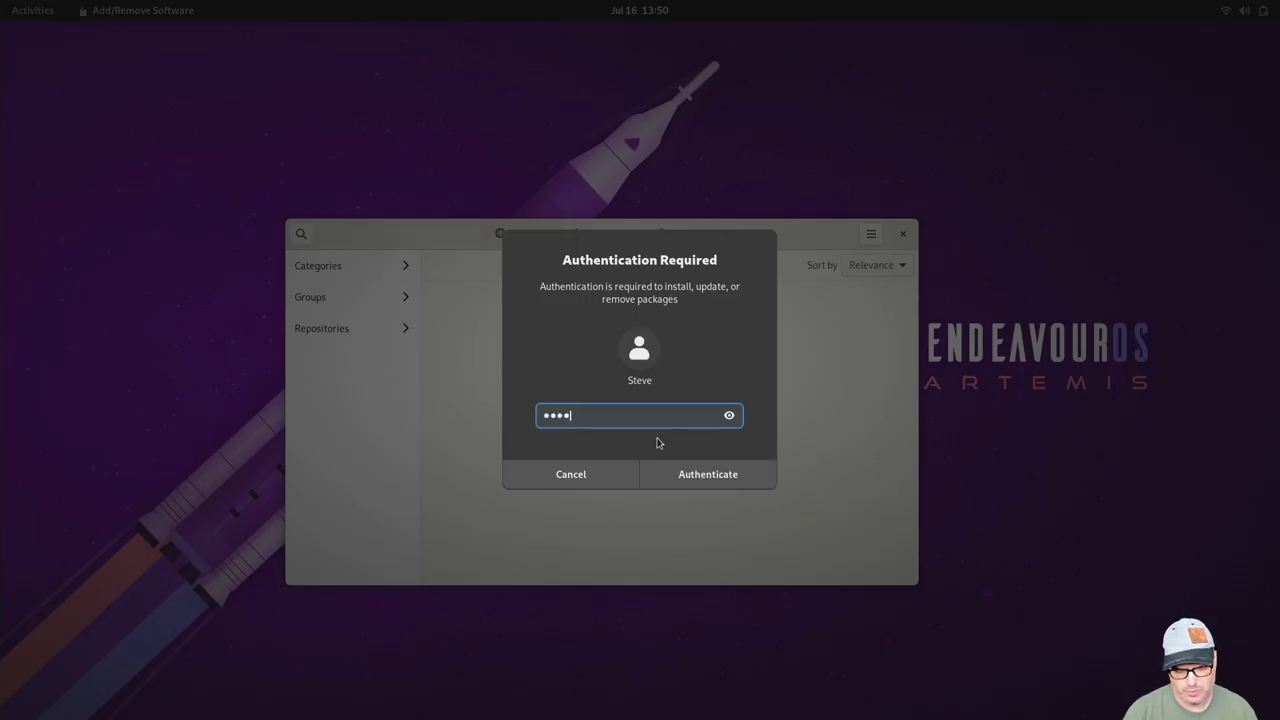
{"action": "key", "text": "Return"}
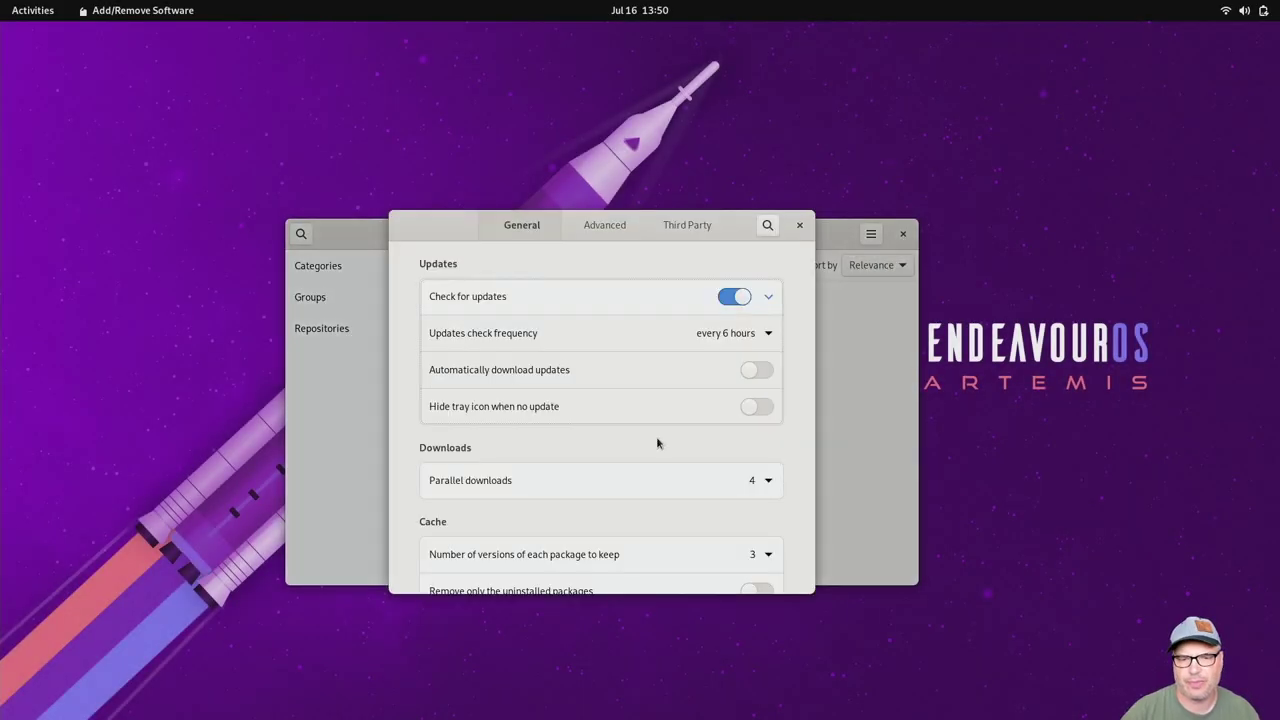
- Enable AUR support in the third-party preferences and close the preferences window
{"action": "left_click", "coordinate": [697, 229]}
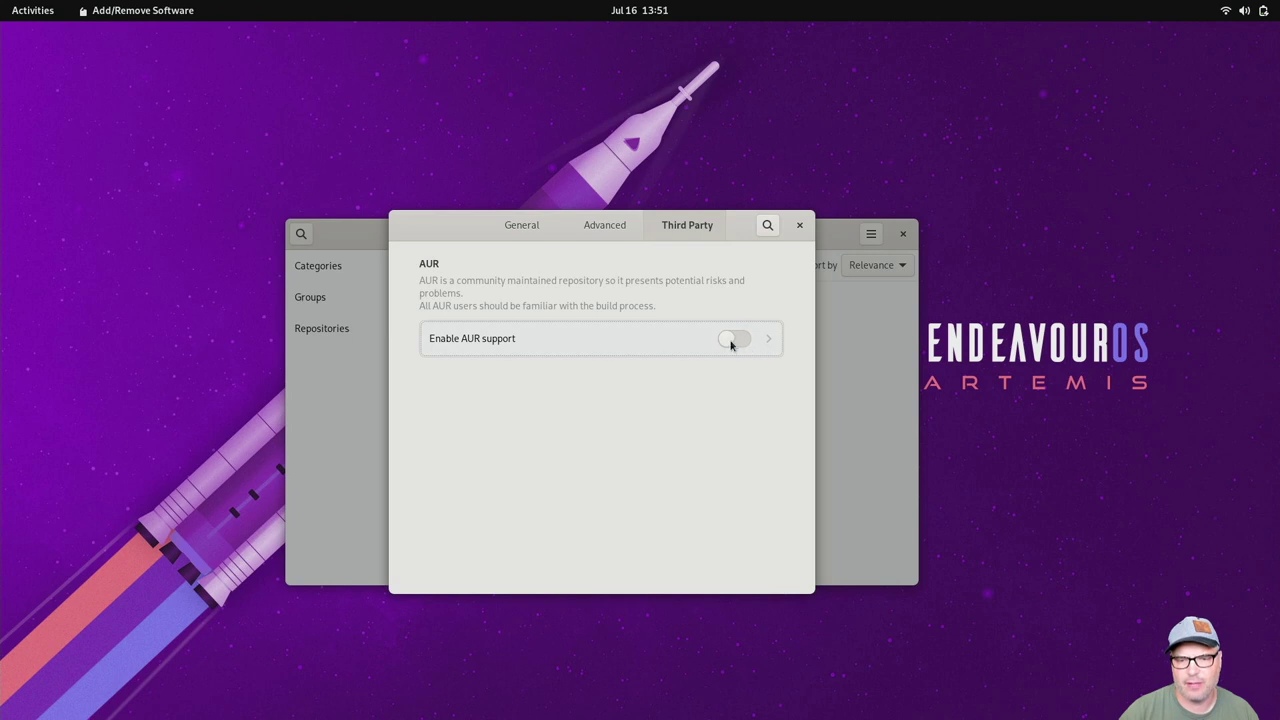
{"action": "left_click", "coordinate": [730, 340]}
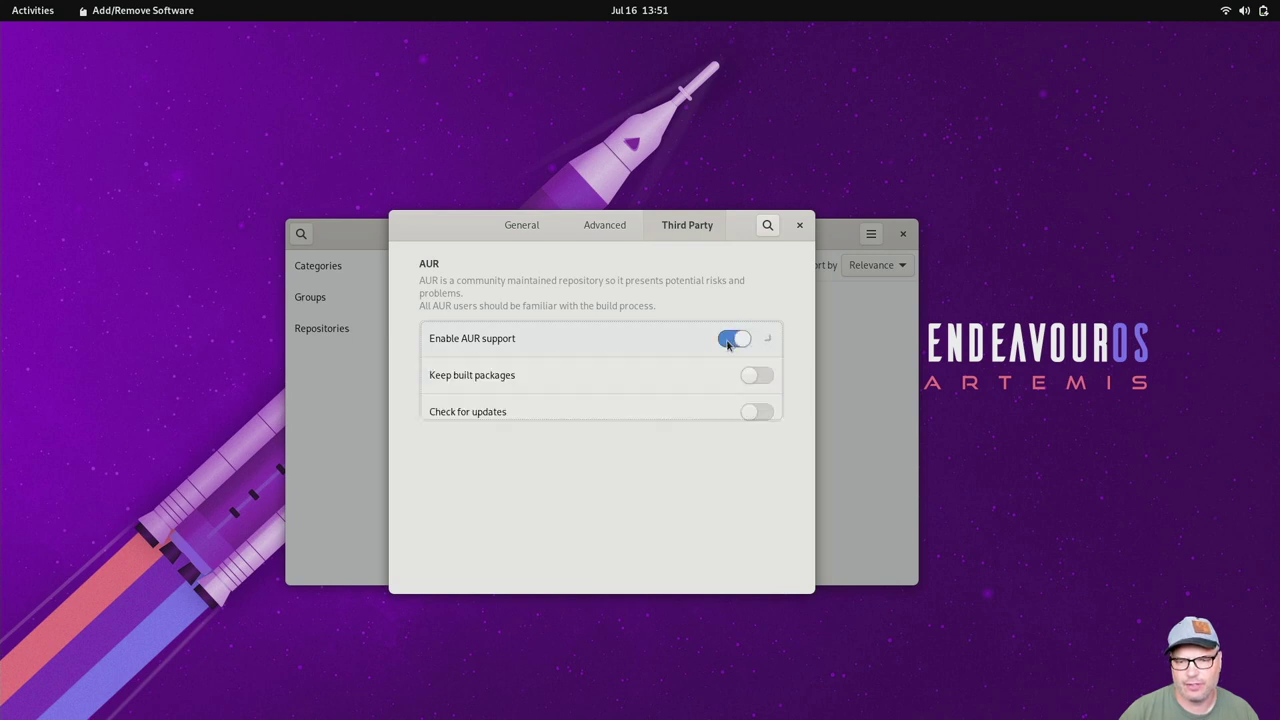
{"action": "left_click", "coordinate": [799, 225]}
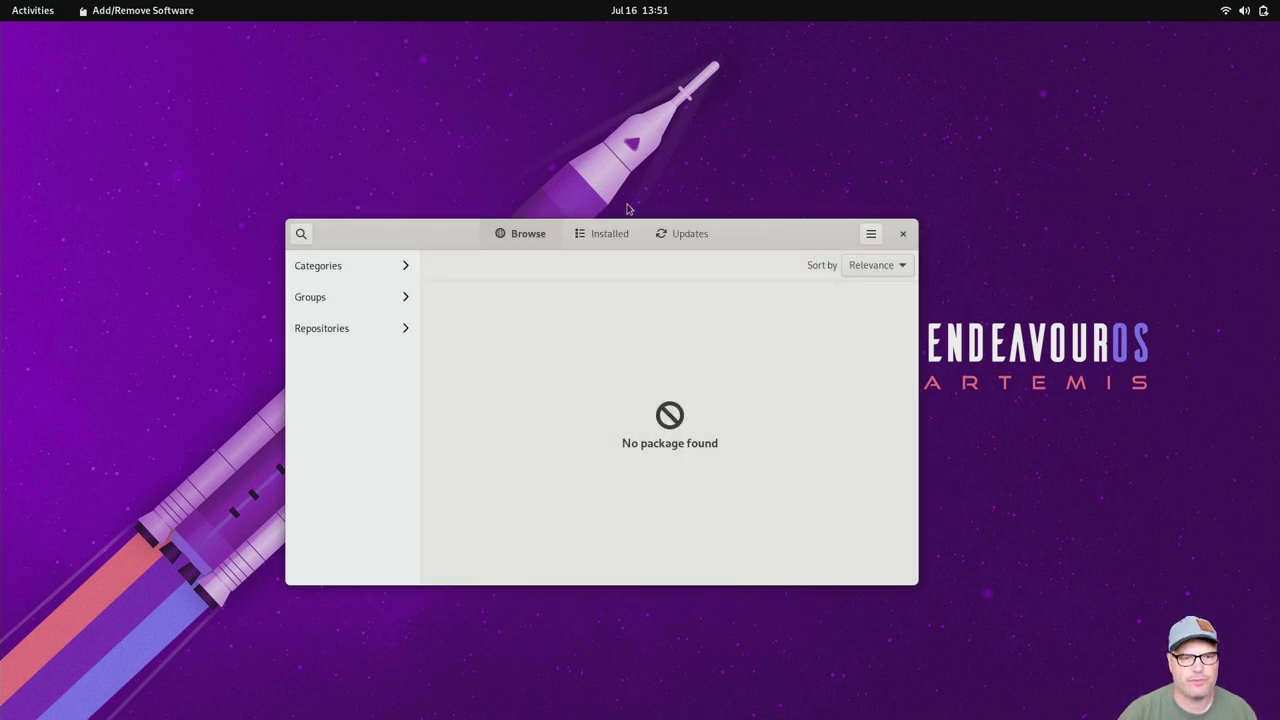
- Search all packages for gimp
{"action": "left_click", "coordinate": [300, 234]}
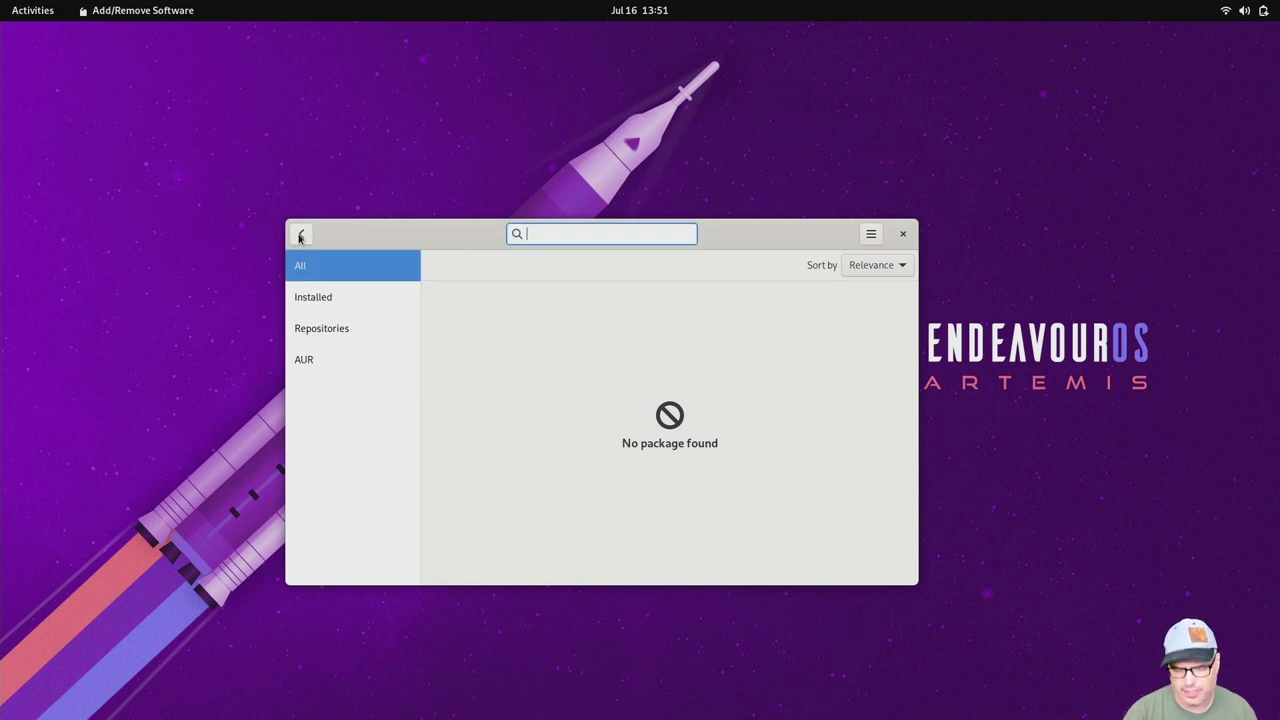
{"action": "type", "text": "gimp"}
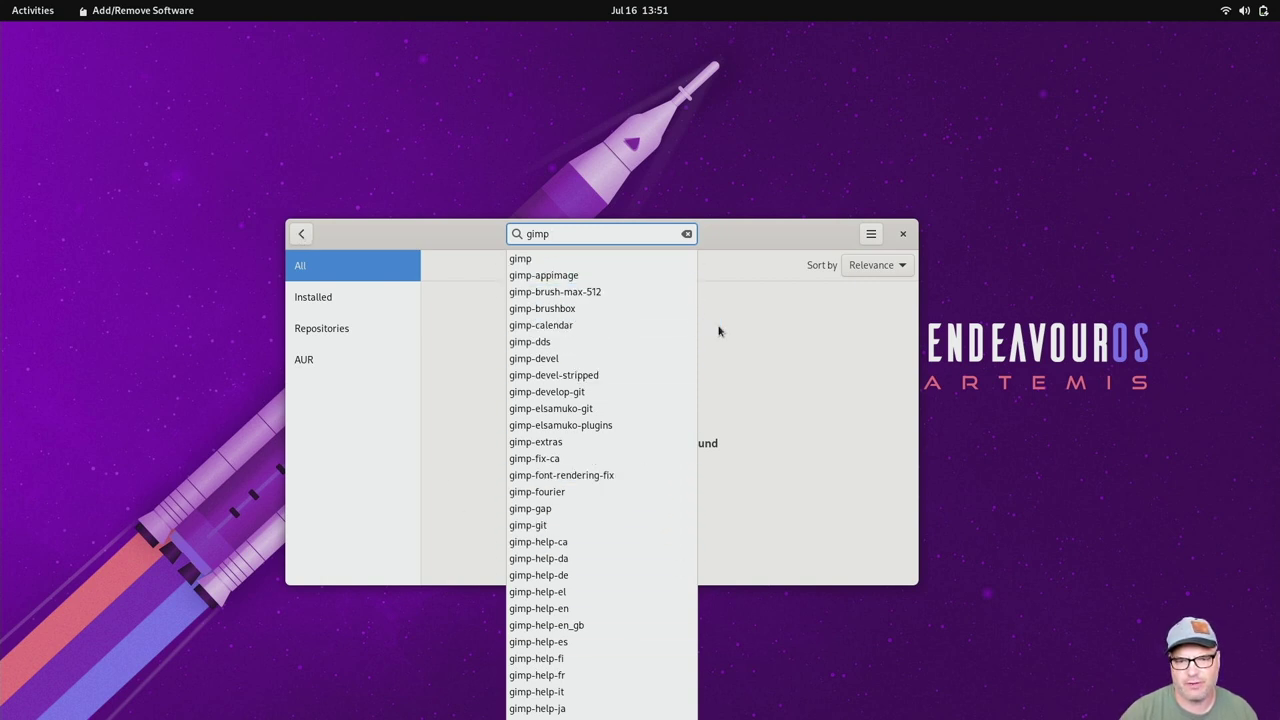
{"action": "key", "text": "Down"}
{"action": "key", "text": "Down"}
{"action": "key", "text": "Down"}
{"action": "key", "text": "Up"}
{"action": "key", "text": "Up"}
{"action": "key", "text": "Return"}
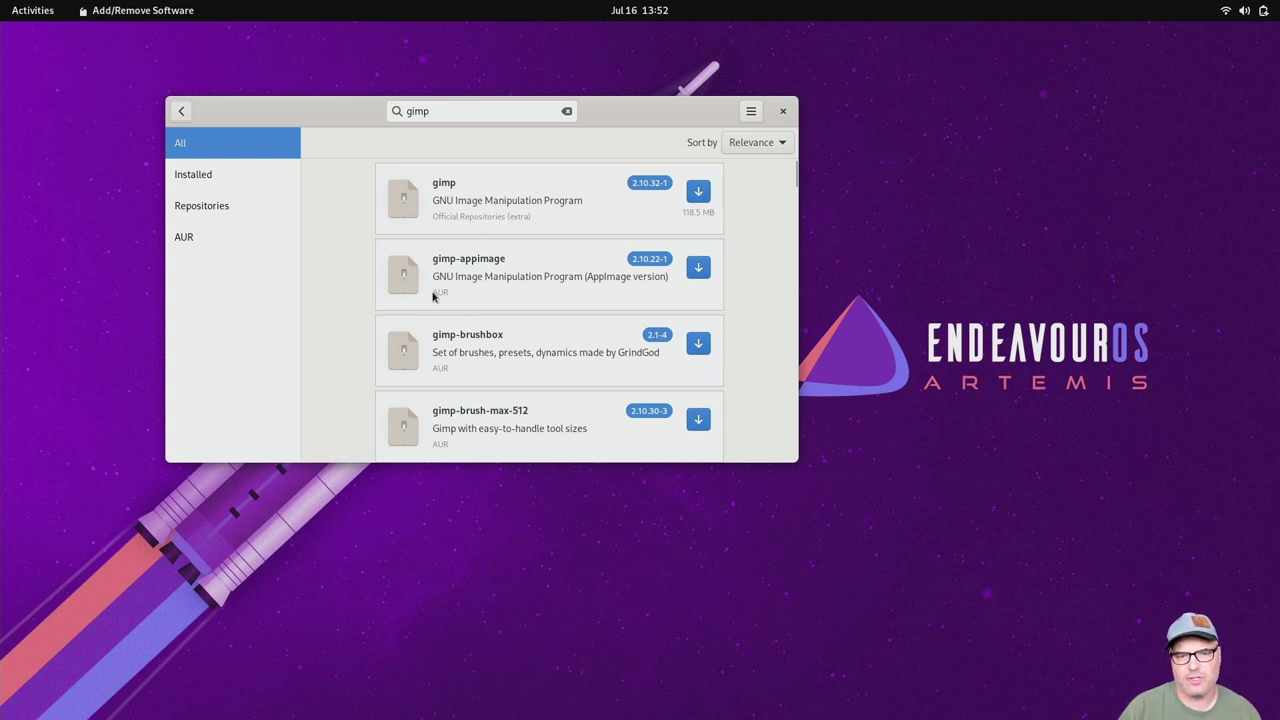
- Install the gimp package from the official extra repository, reviewing the transaction summary before applying it
{"action": "left_click", "coordinate": [548, 202]}
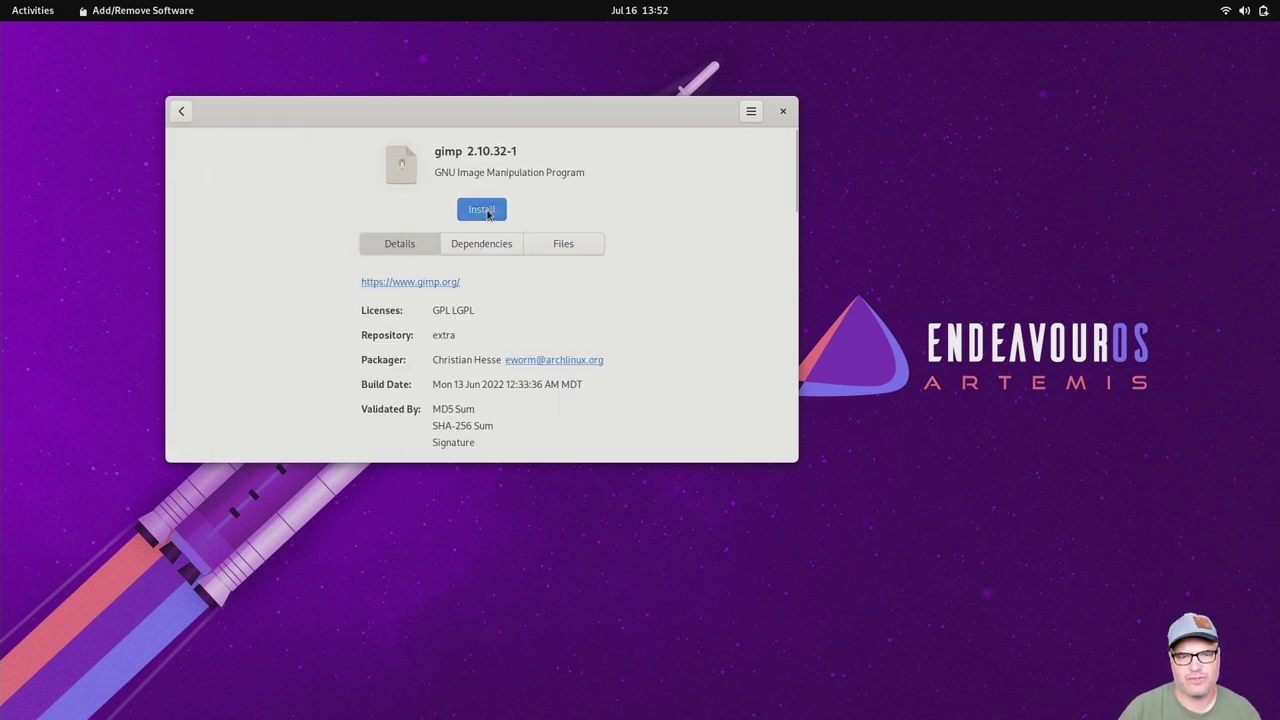
{"action": "left_click", "coordinate": [486, 210]}
{"action": "left_click", "coordinate": [729, 449]}
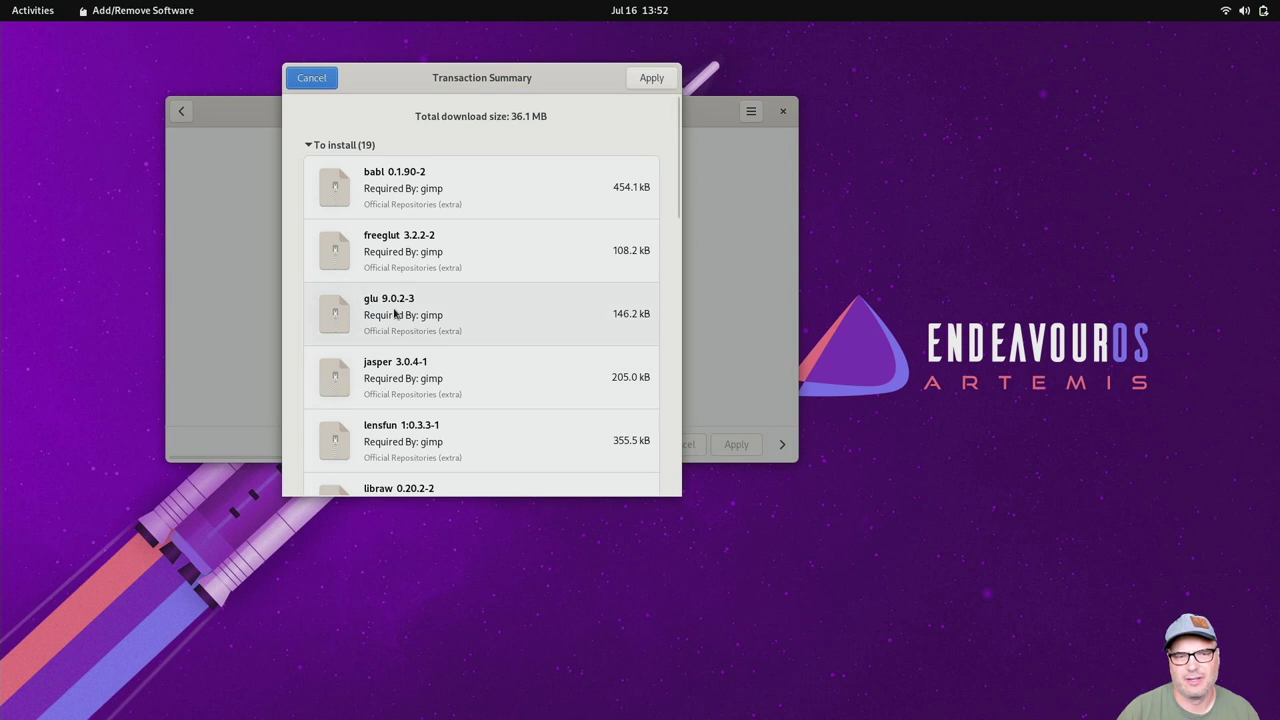
{"action": "scroll", "coordinate": [530, 198], "scroll_direction": "down", "scroll_amount": 3}
{"action": "scroll", "coordinate": [530, 198], "scroll_direction": "down", "scroll_amount": 15}
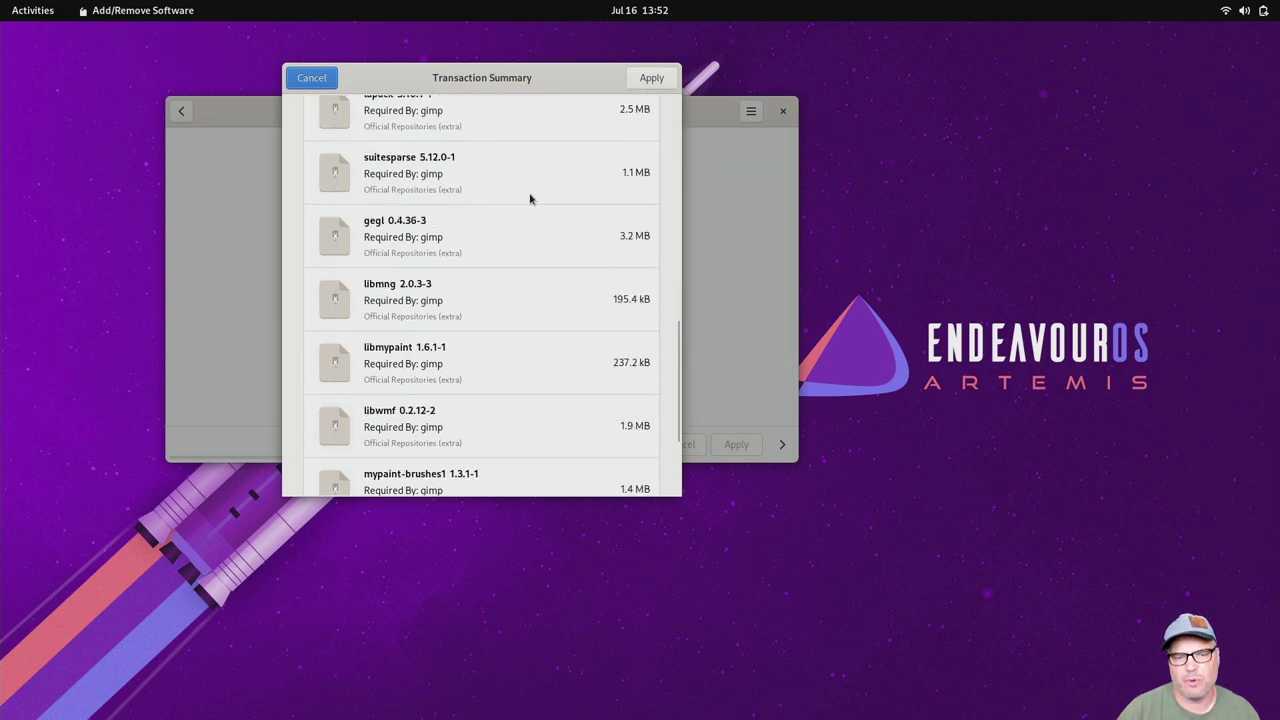
{"action": "scroll", "coordinate": [530, 200], "scroll_direction": "up", "scroll_amount": 6}
{"action": "scroll", "coordinate": [527, 202], "scroll_direction": "up", "scroll_amount": 10}
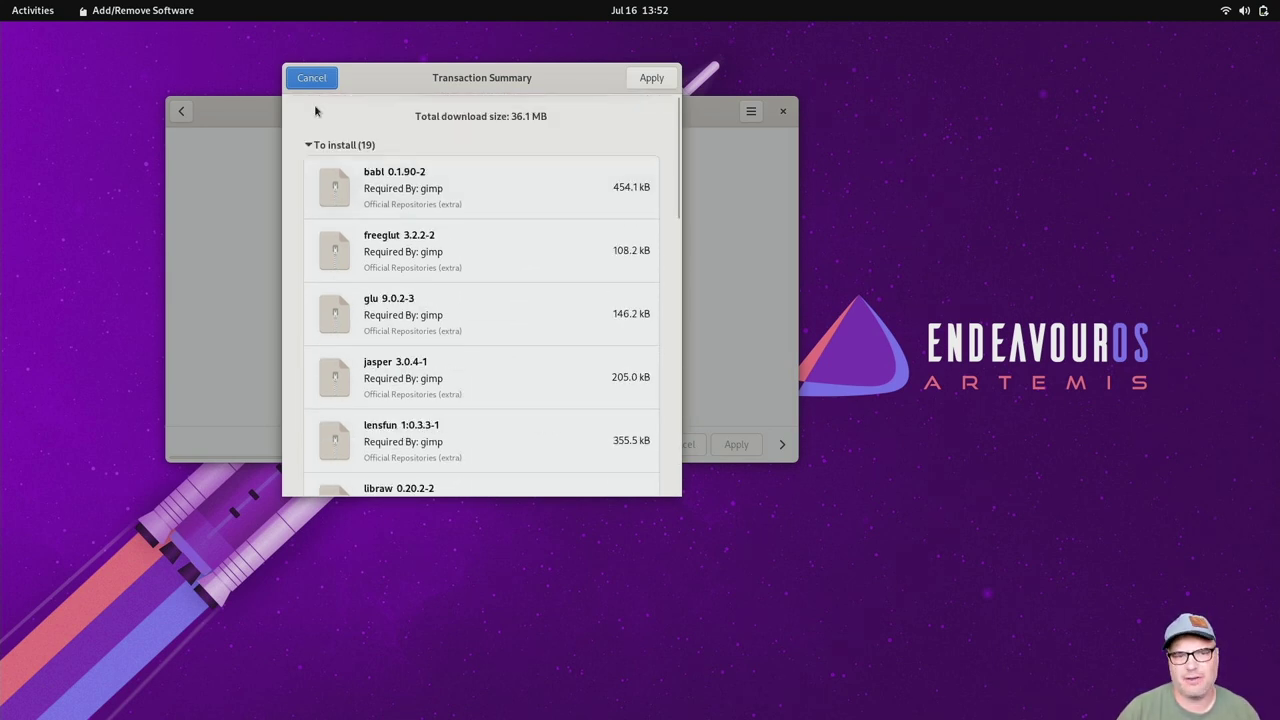
{"action": "left_click", "coordinate": [653, 80]}
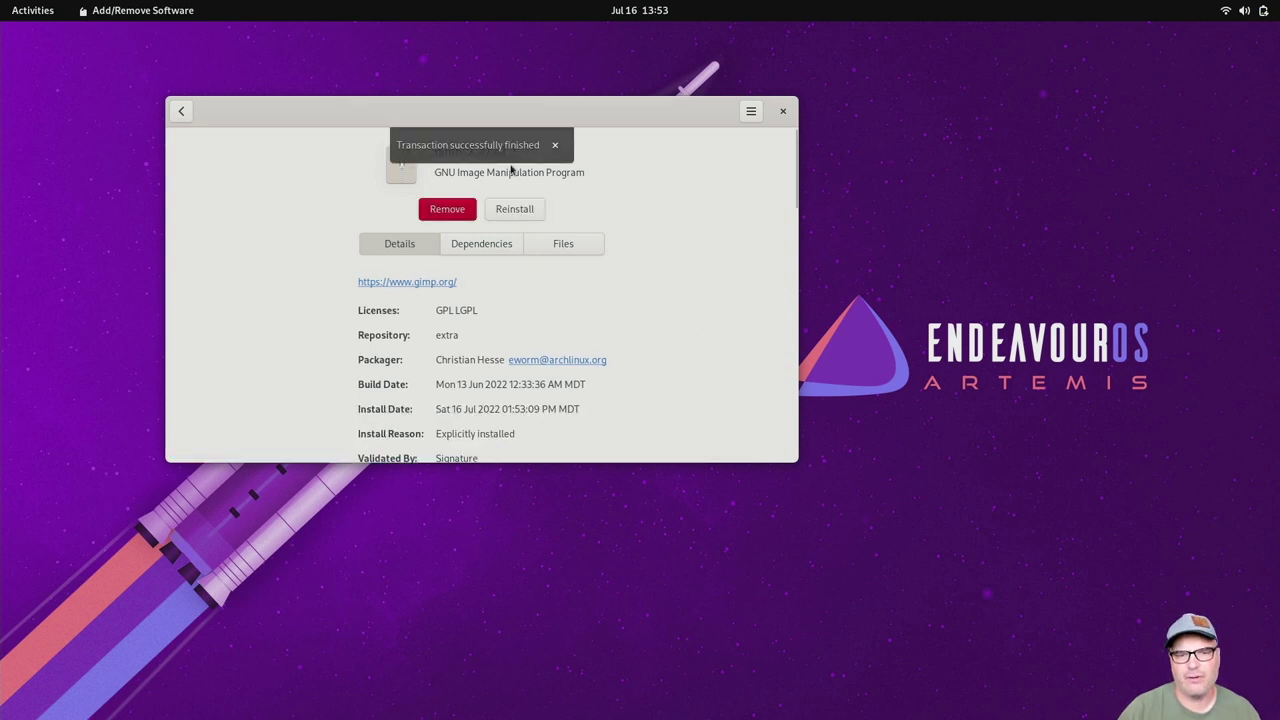
- Close Add/Remove Software, look up gimp in the activities search and return to the desktop
{"action": "left_click", "coordinate": [783, 111]}
{"action": "key", "text": "super"}
{"action": "type", "text": "gimp"}
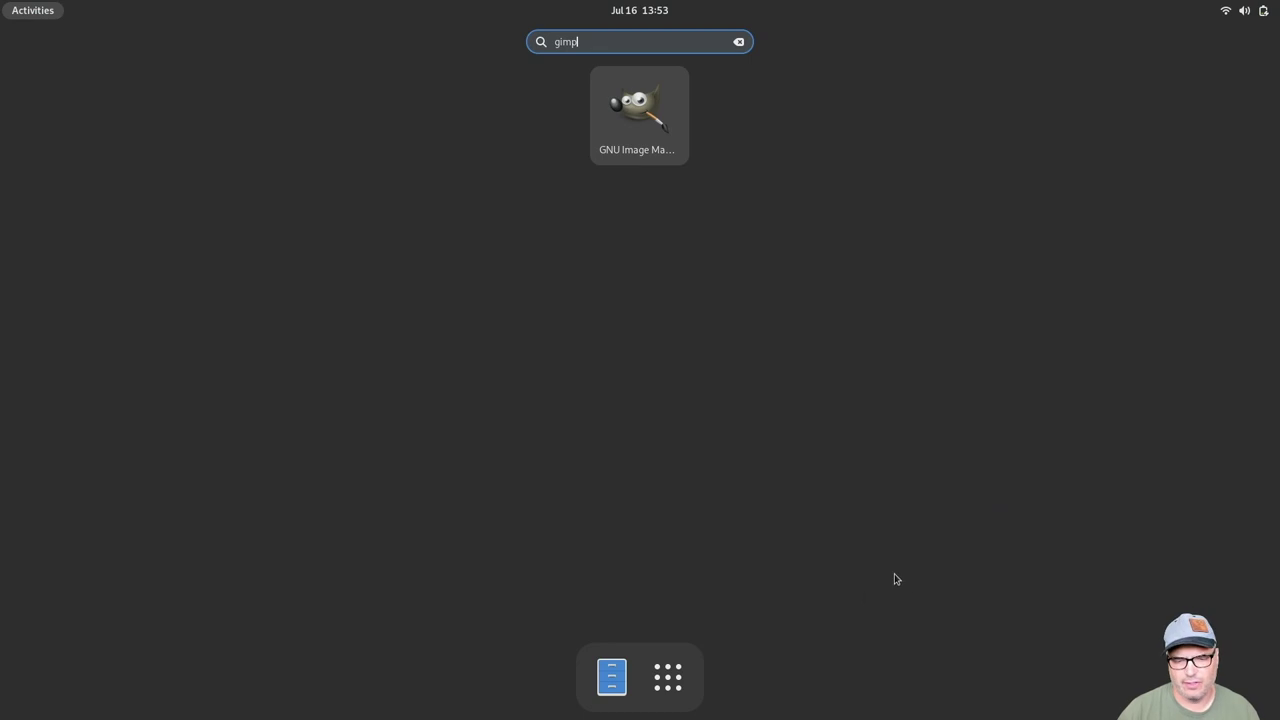
{"action": "key", "text": "Escape"}
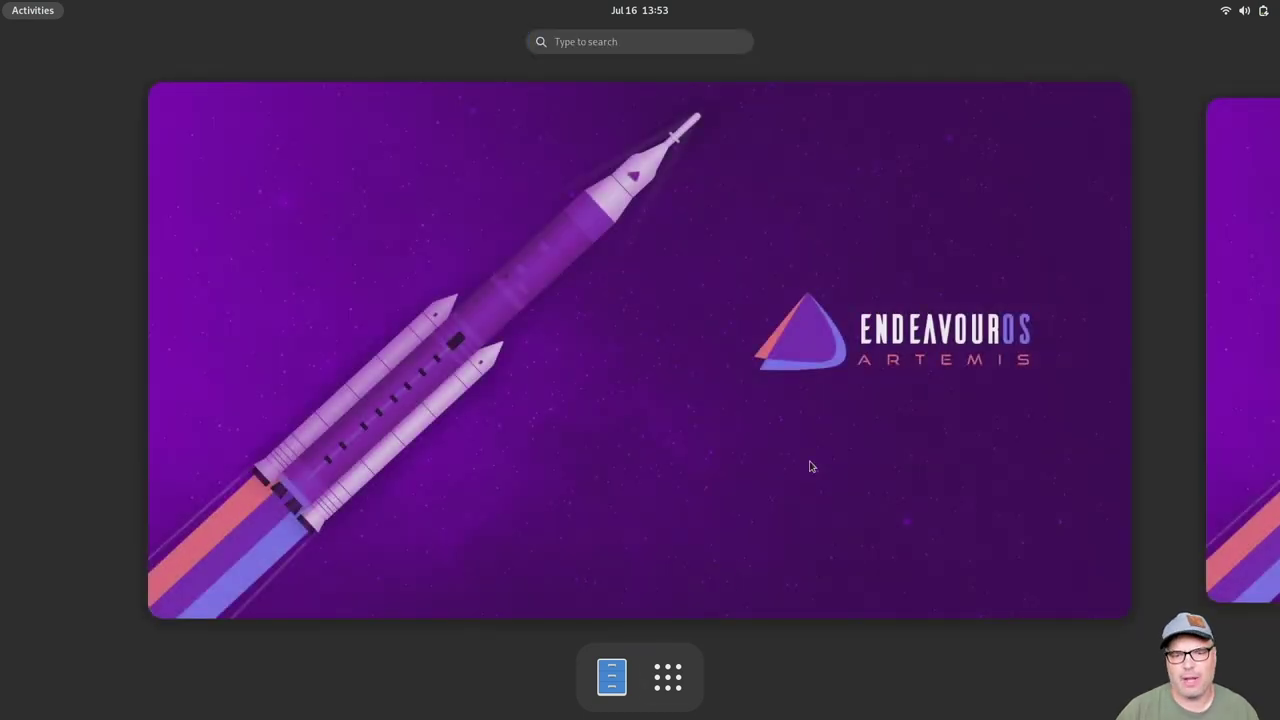
{"action": "left_click", "coordinate": [734, 389]}
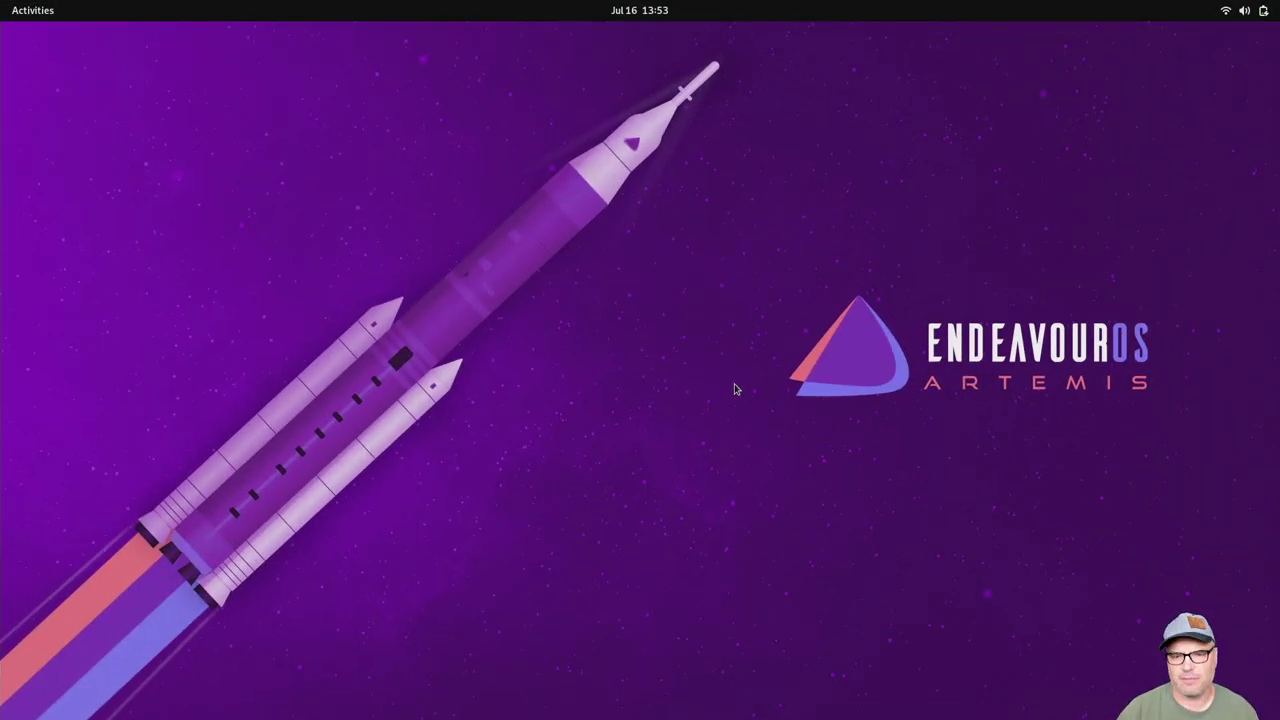
- Look over the installed applications in the application grid and return to the desktop
{"action": "key", "text": "super+a"}
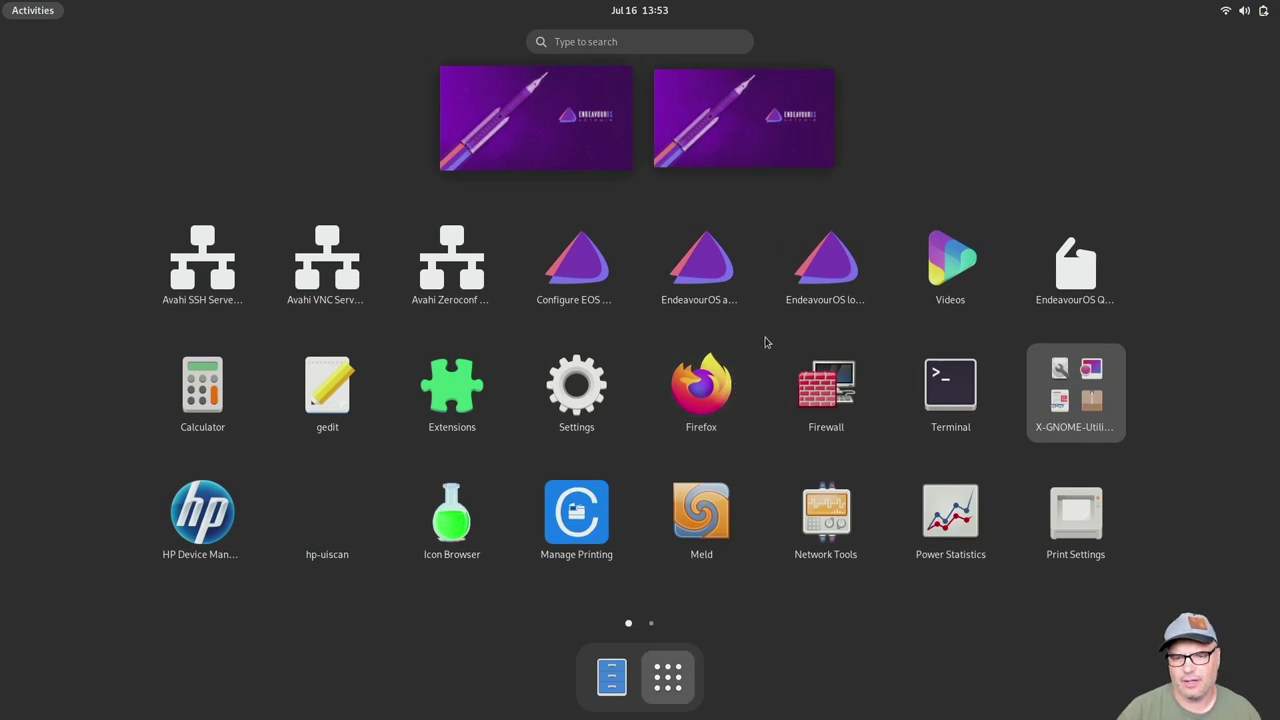
{"action": "left_click_drag", "start_coordinate": [765, 342], "coordinate": [470, 352]}
{"action": "left_click_drag", "start_coordinate": [516, 553], "coordinate": [969, 538]}
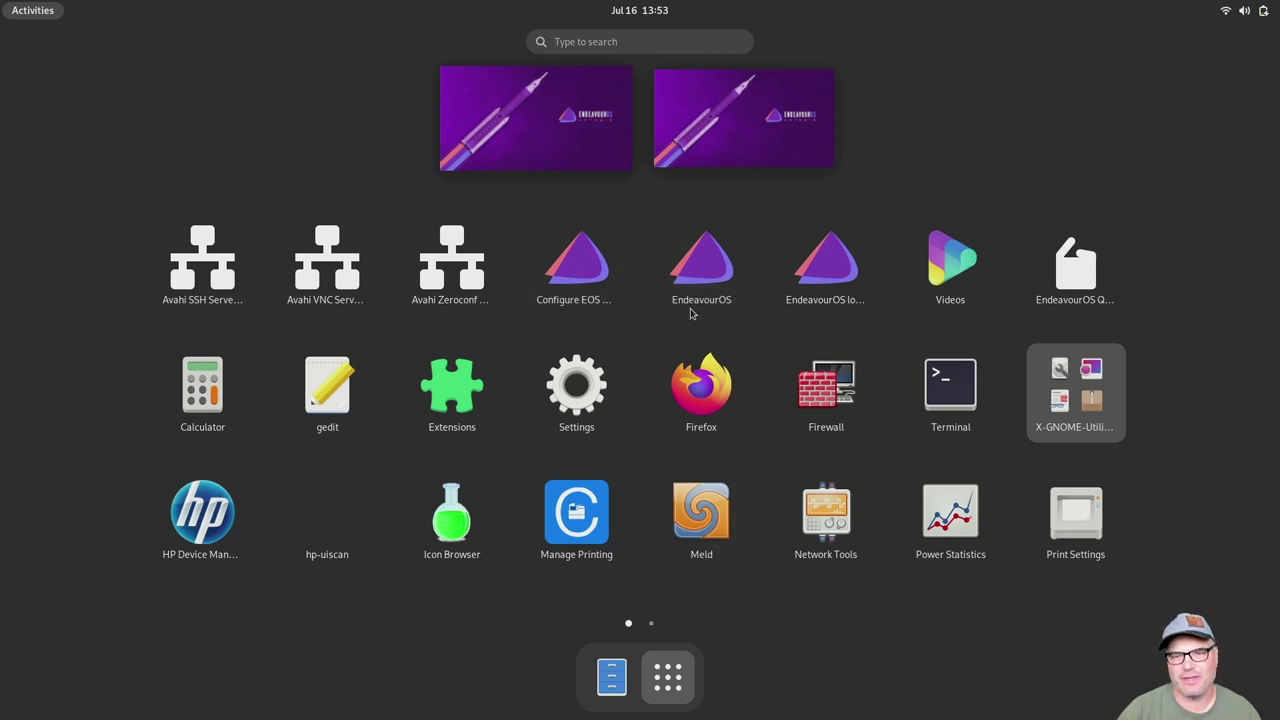
{"action": "mouse_move", "coordinate": [690, 305]}
{"action": "left_mouse_down"}
{"action": "mouse_move", "coordinate": [672, 295]}
{"action": "mouse_move", "coordinate": [712, 275]}
{"action": "mouse_move", "coordinate": [692, 300]}
{"action": "left_mouse_up"}
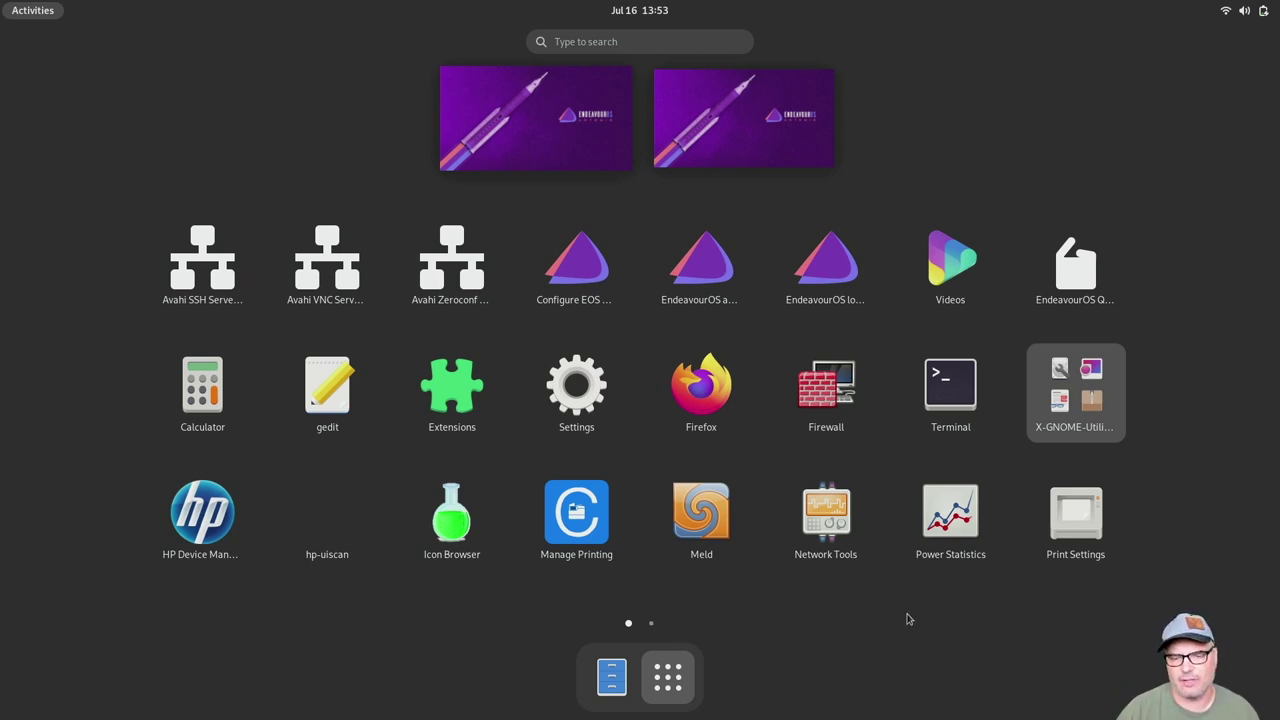
{"action": "left_click", "coordinate": [672, 684]}
{"action": "left_click", "coordinate": [698, 269]}
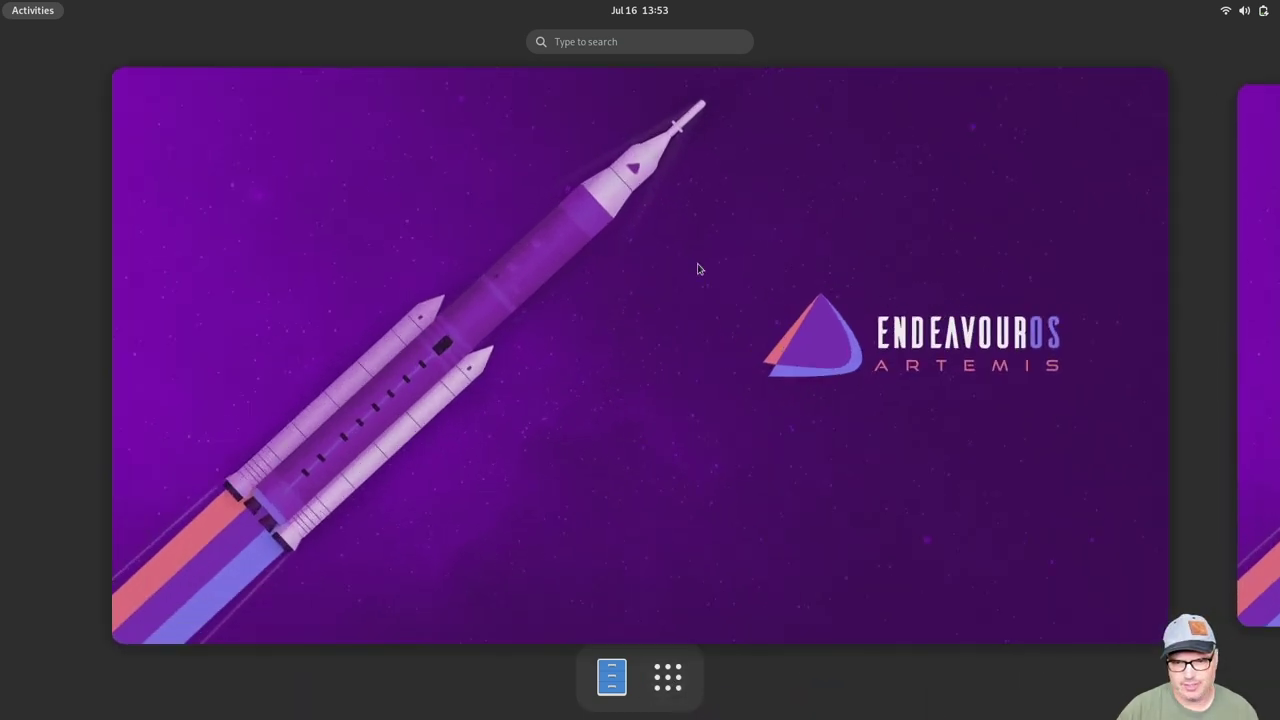
- View the second workspace from the activities overview, switch back to the first and return to the desktop
{"action": "key", "text": "super"}
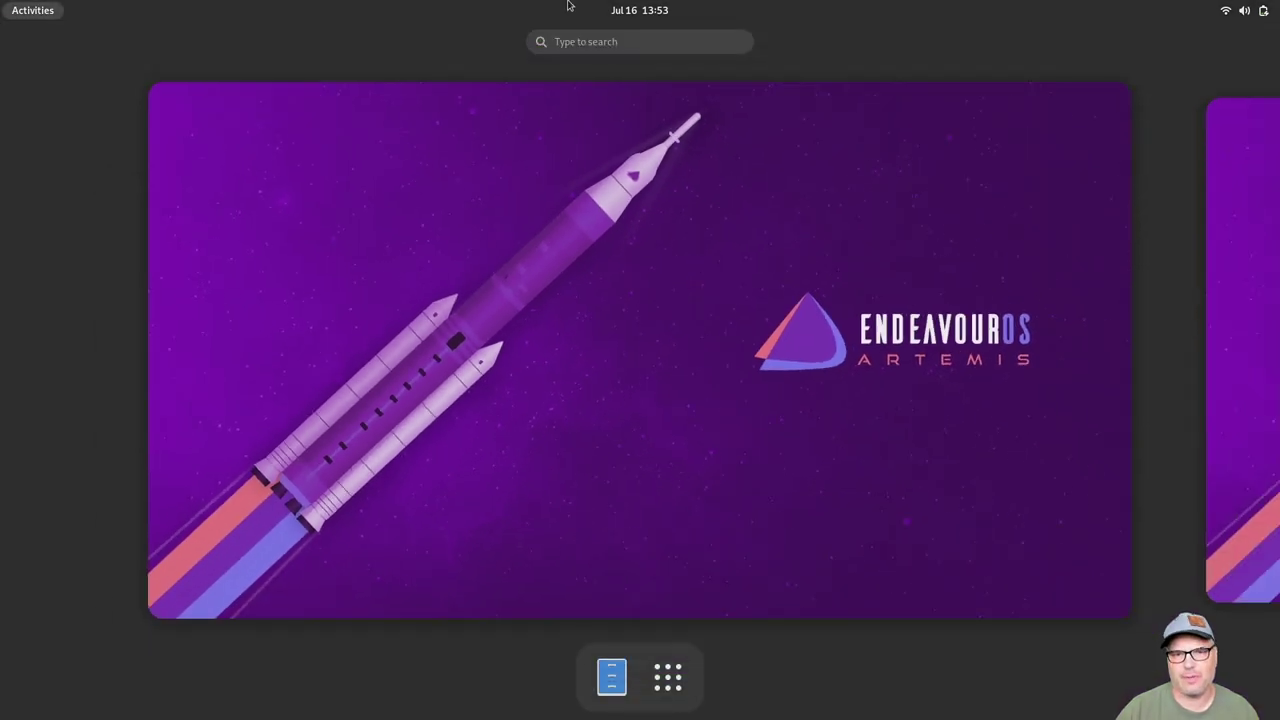
{"action": "left_click", "coordinate": [1253, 386]}
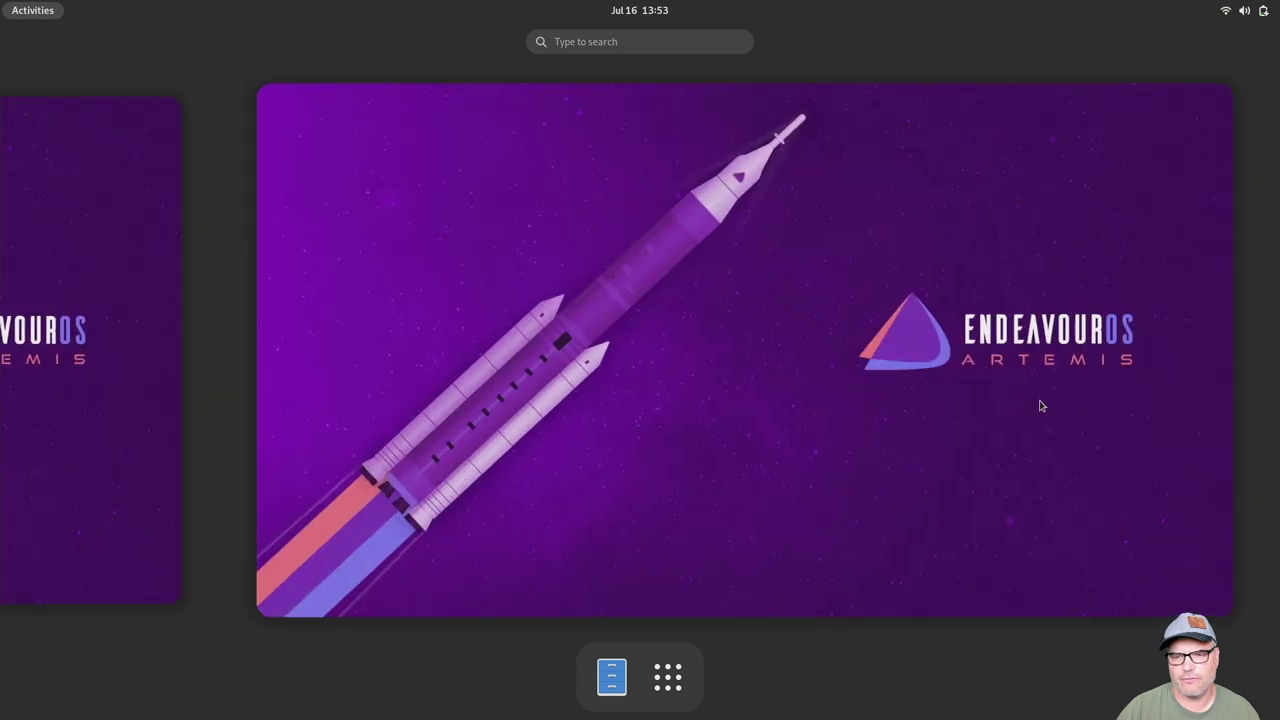
{"action": "left_click", "coordinate": [5, 335]}
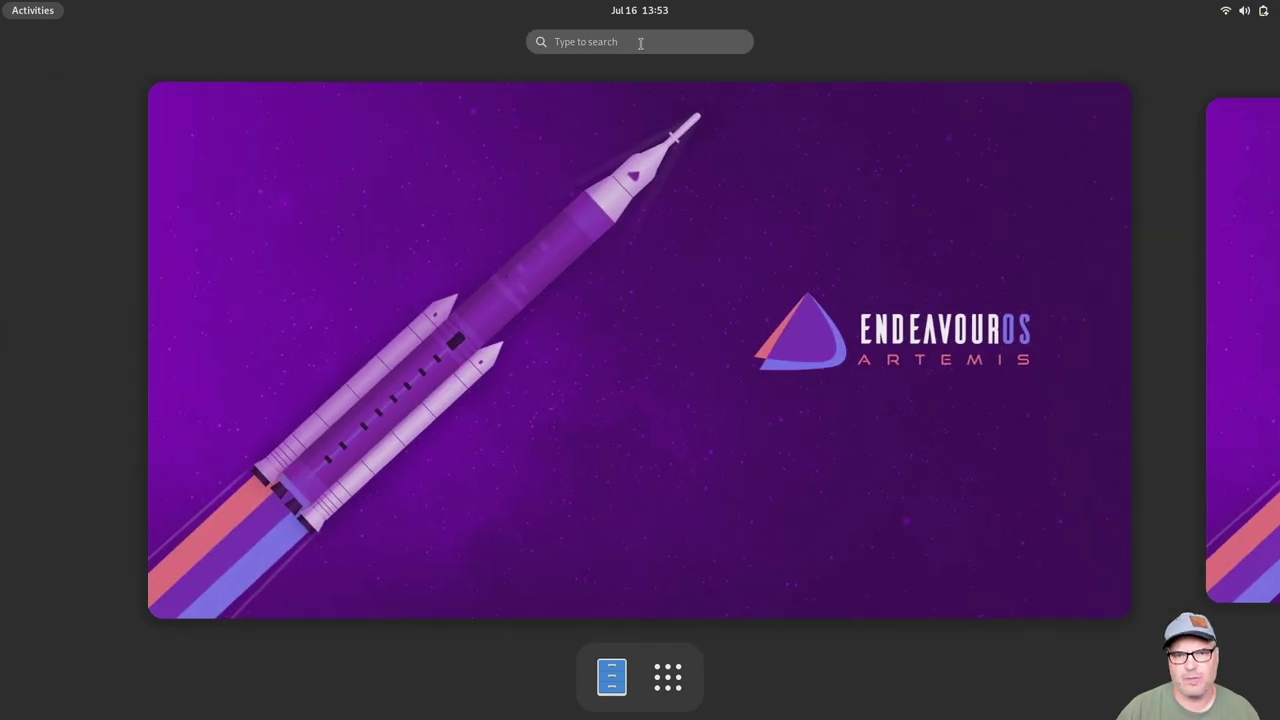
{"action": "left_click", "coordinate": [631, 287]}
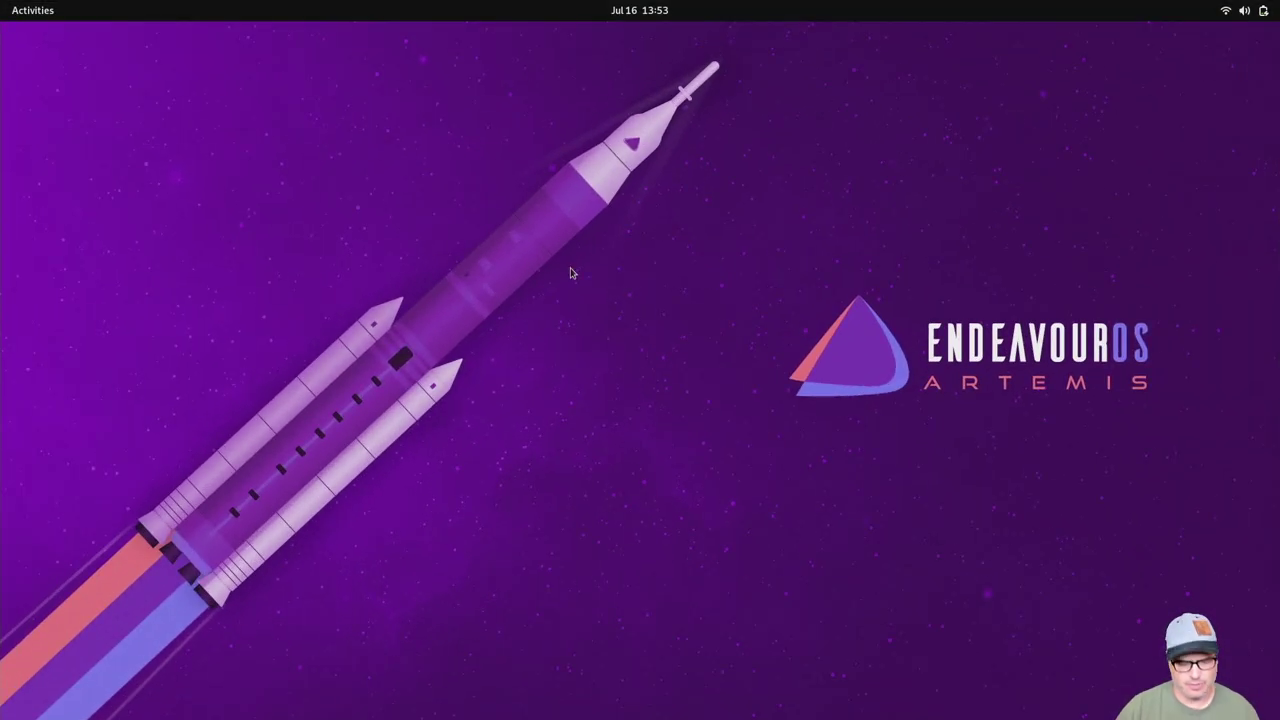
- Search the activities overview for gimp once more, clear the search and return to the desktop
{"action": "key", "text": "super"}
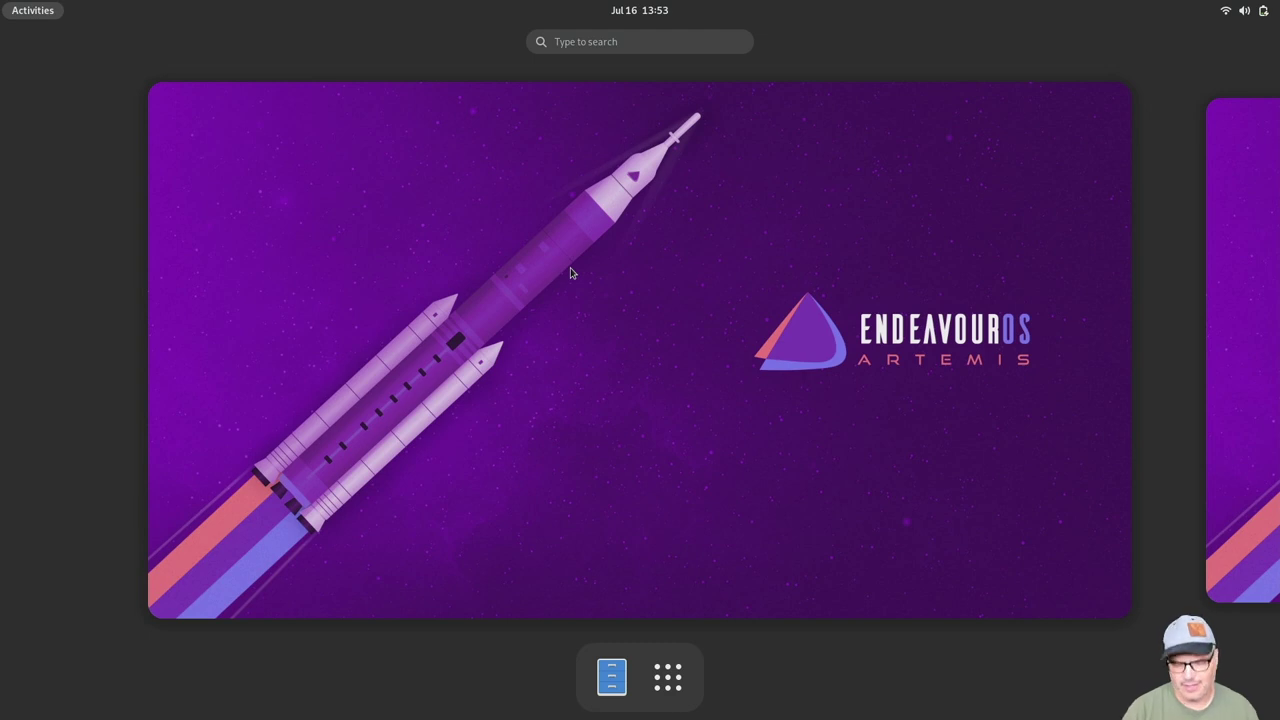
{"action": "type", "text": "gimp"}
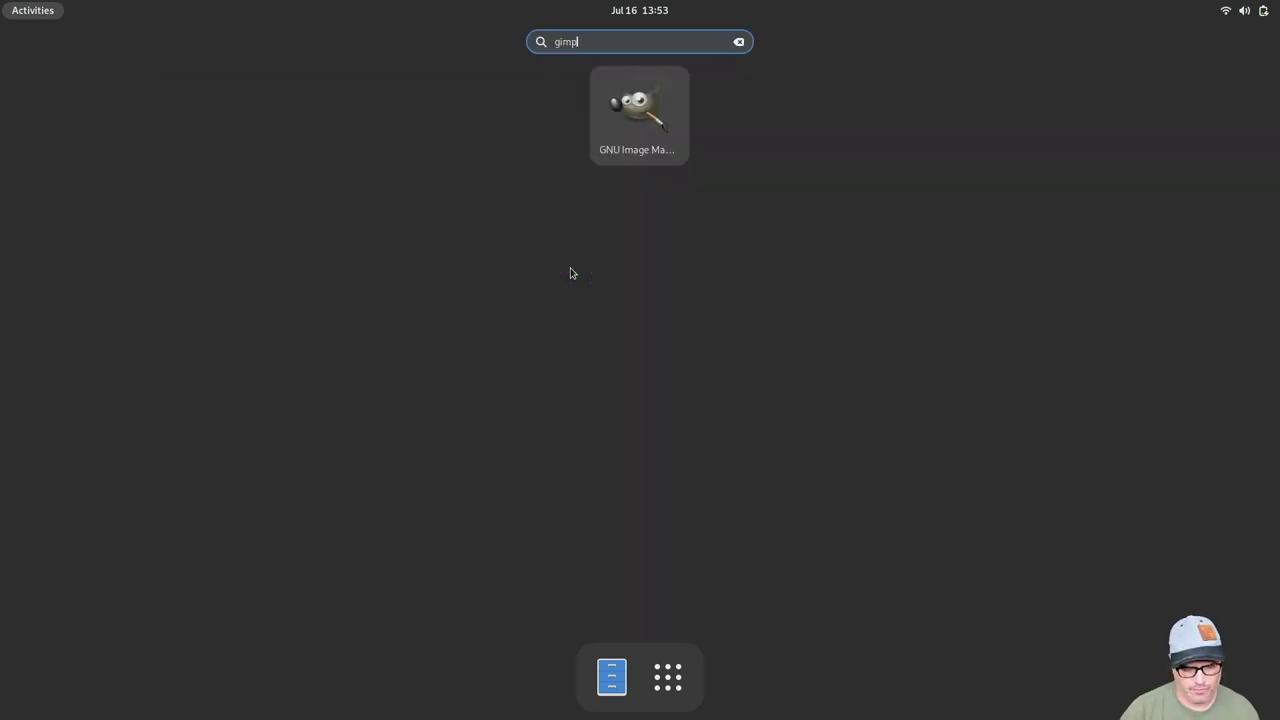
{"action": "key", "text": "Escape"}
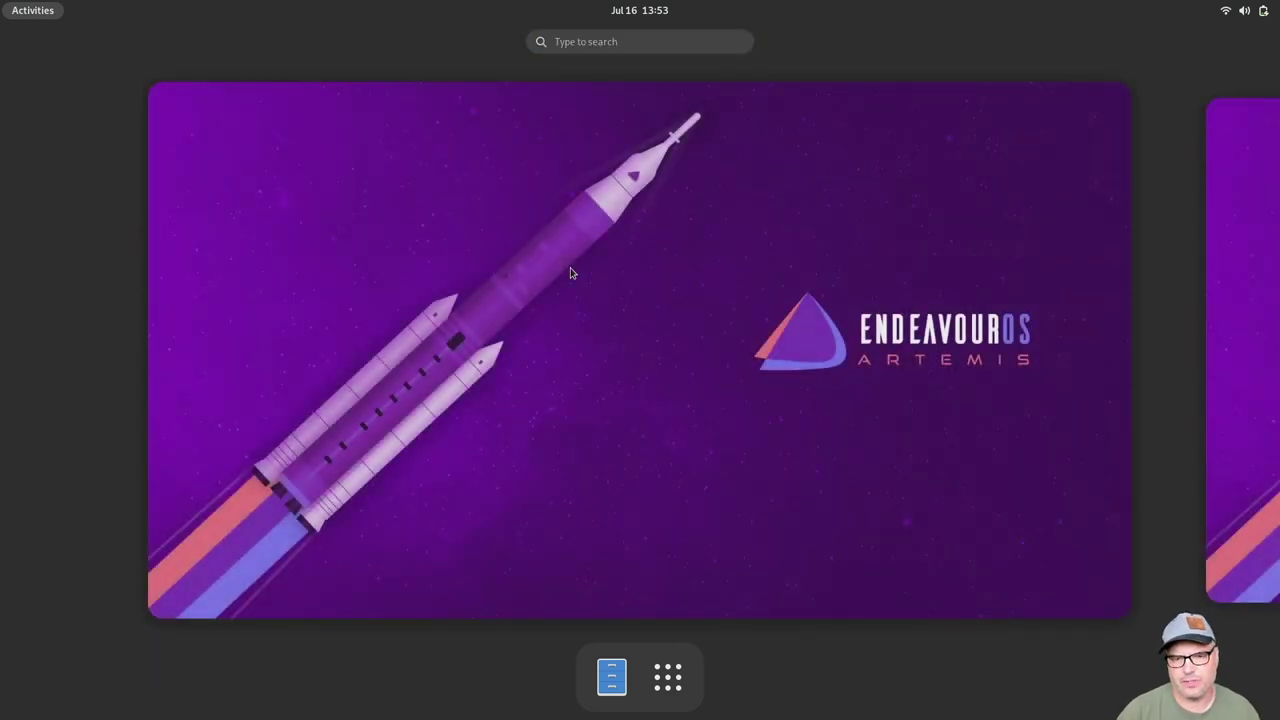
{"action": "left_click", "coordinate": [659, 280]}
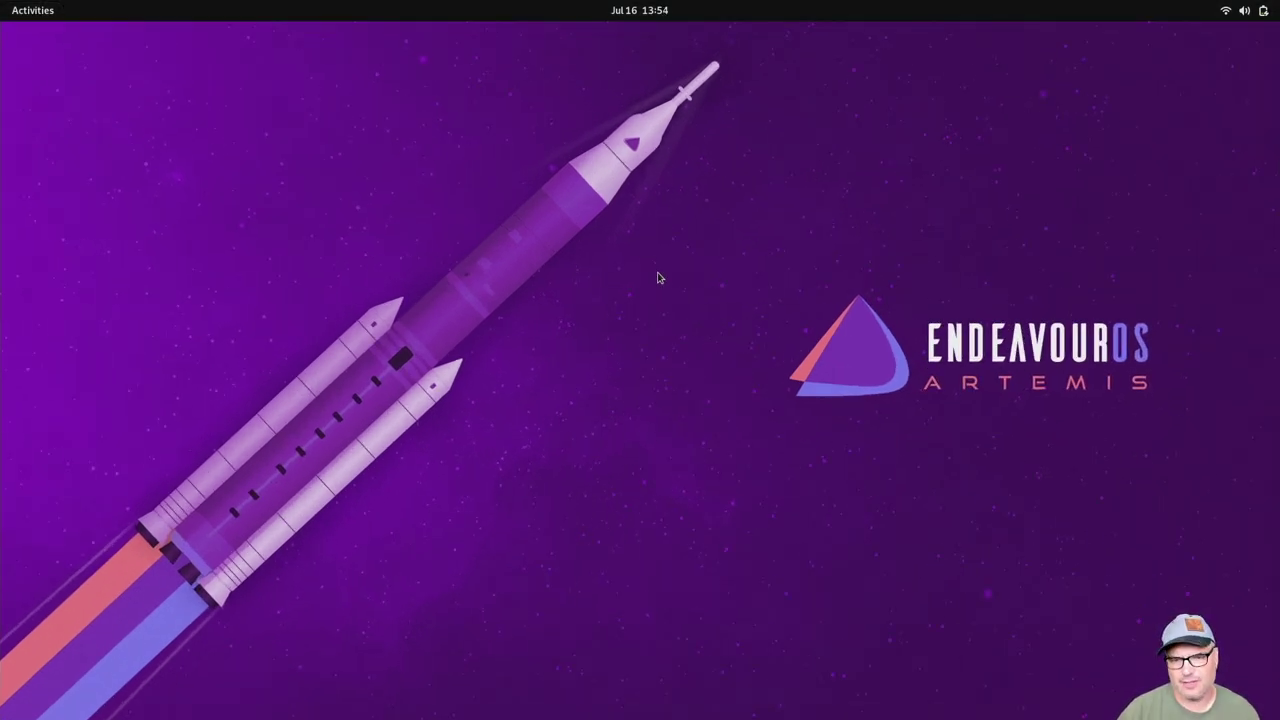
- Show the application grid and the activities overview again, returning to the first workspace's desktop
{"action": "key", "text": "super+a"}
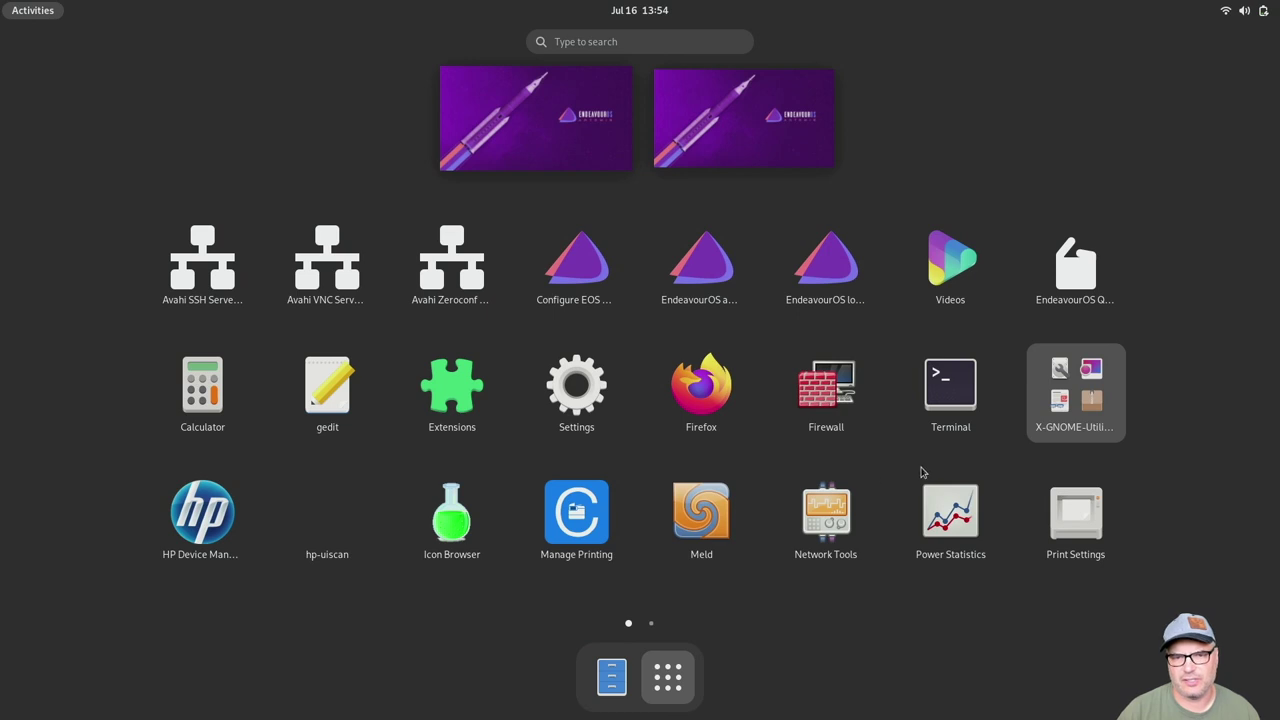
{"action": "left_click", "coordinate": [530, 157]}
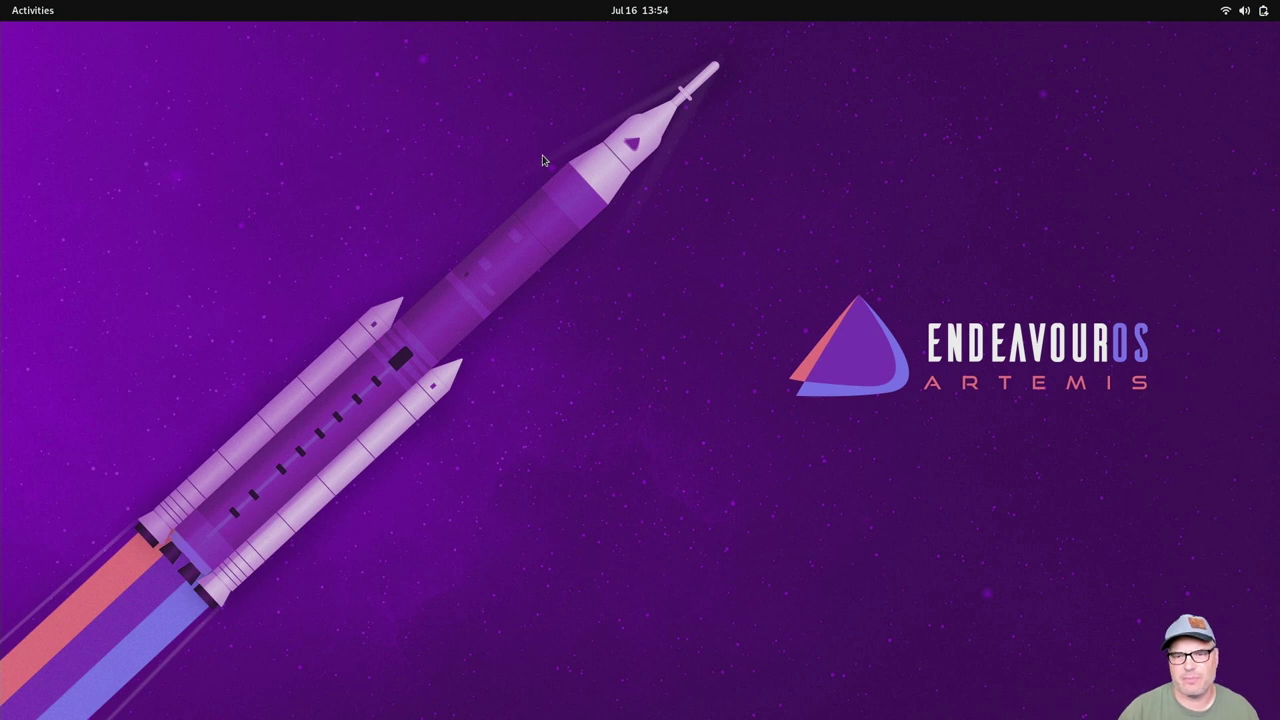
{"action": "key", "text": "super+Page_Up"}
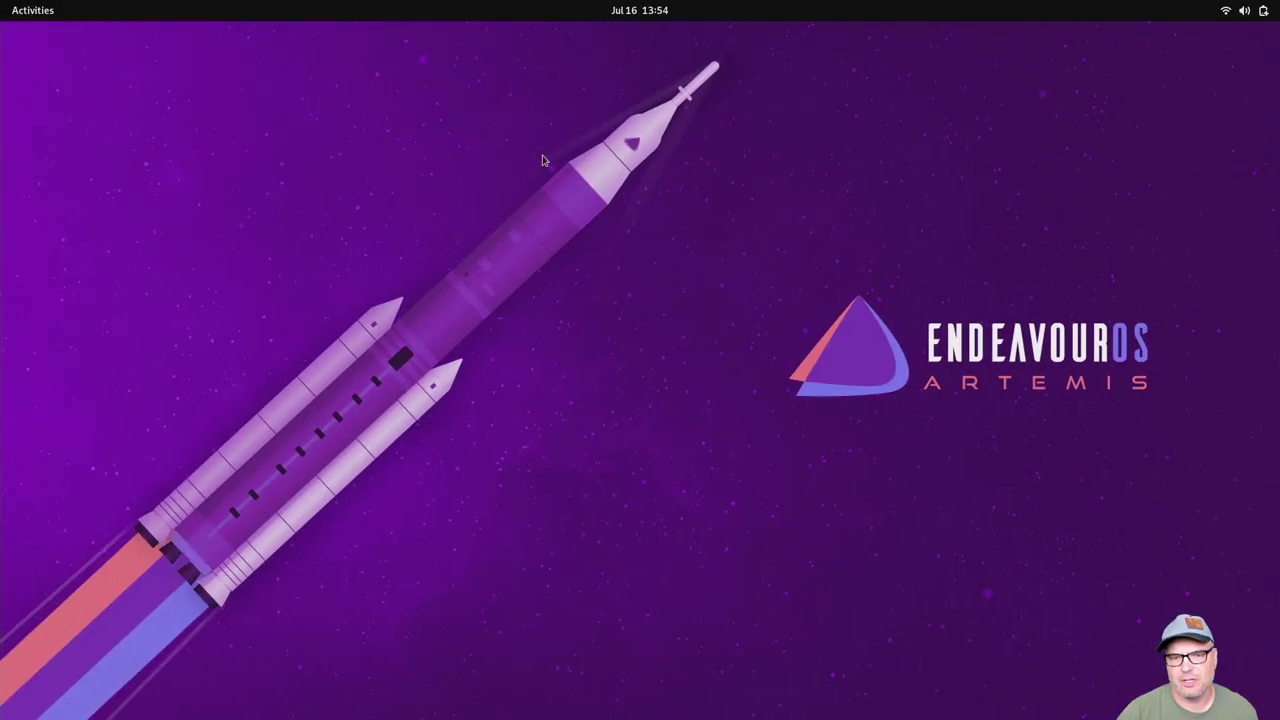
{"action": "key", "text": "super"}
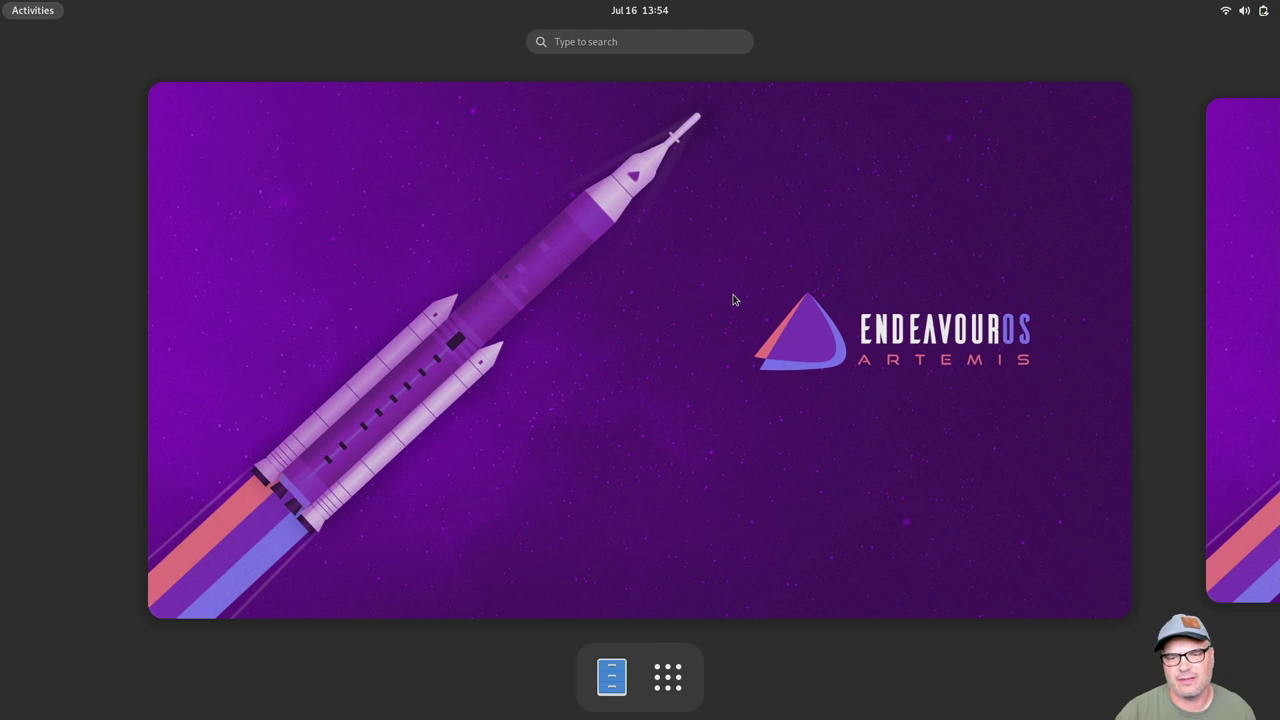
{"action": "left_click", "coordinate": [660, 383]}
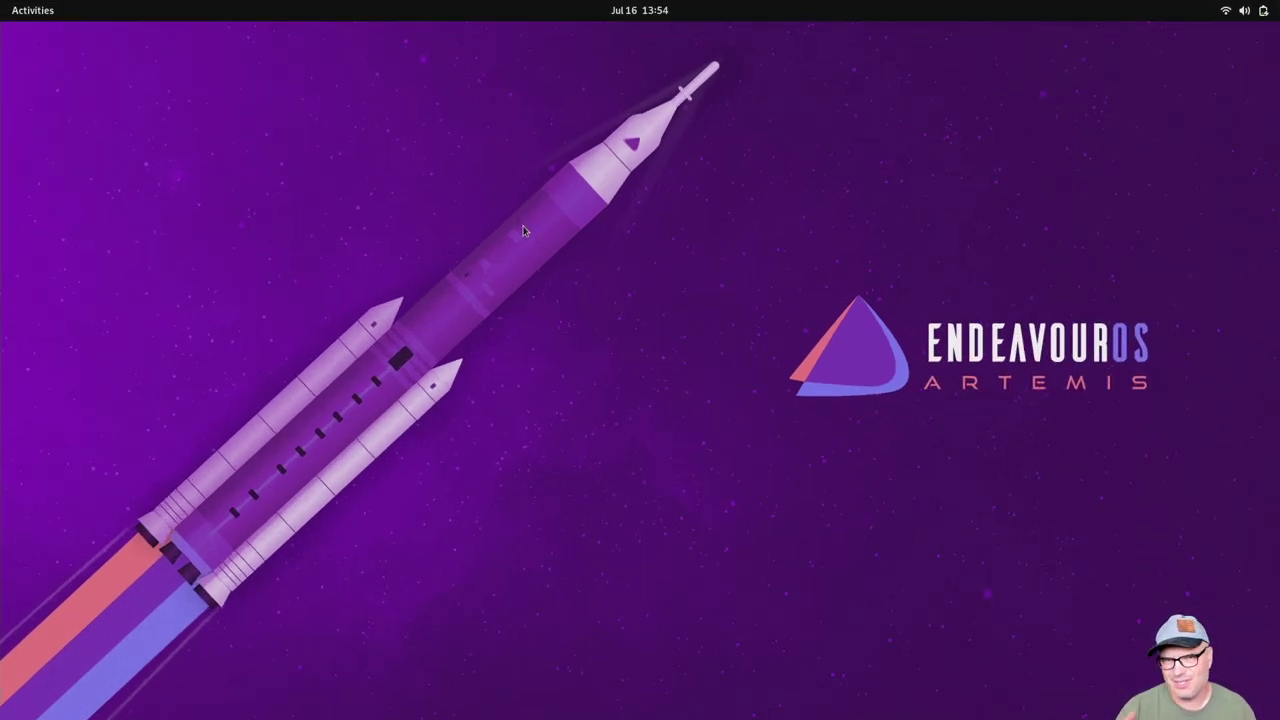
- Search the activities overview for "abou" and open the About page of the system settings
{"action": "key", "text": "super"}
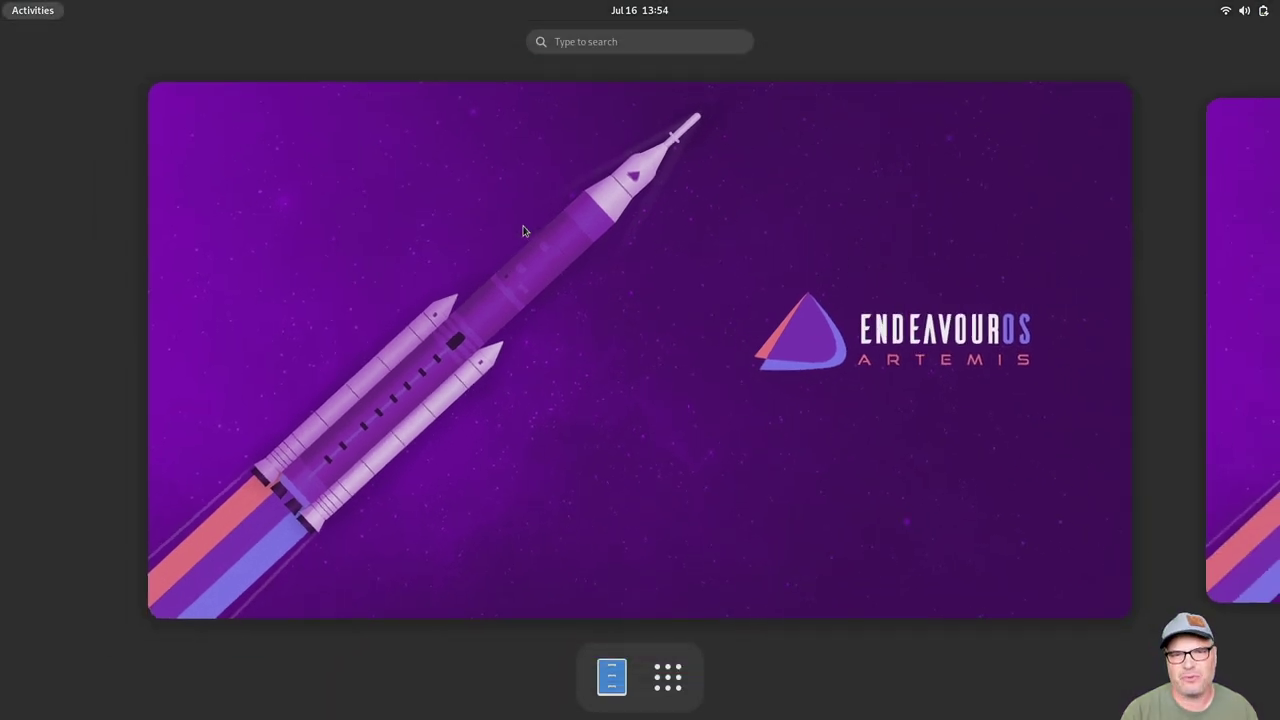
{"action": "type", "text": "abou"}
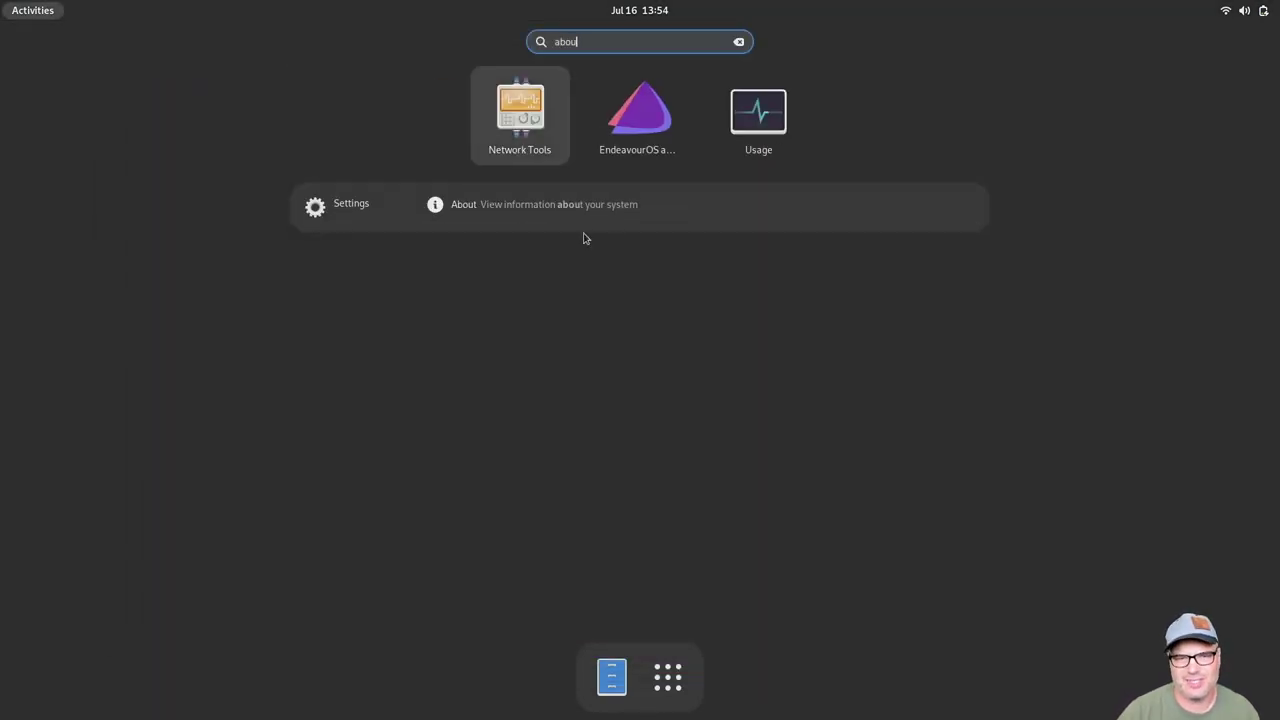
{"action": "left_click", "coordinate": [487, 214]}
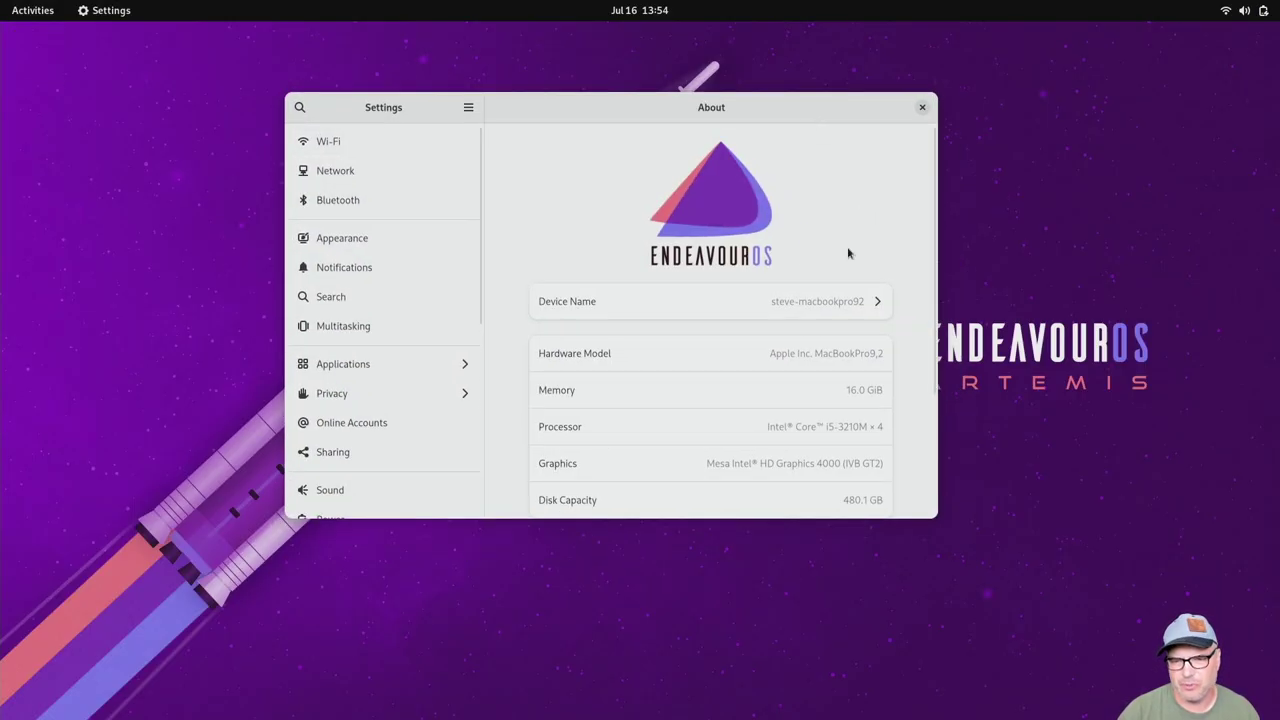
- Review the hardware, operating system, GNOME version and windowing system details on the About page, and close the settings
{"action": "scroll", "coordinate": [826, 371], "scroll_direction": "down", "scroll_amount": 1}
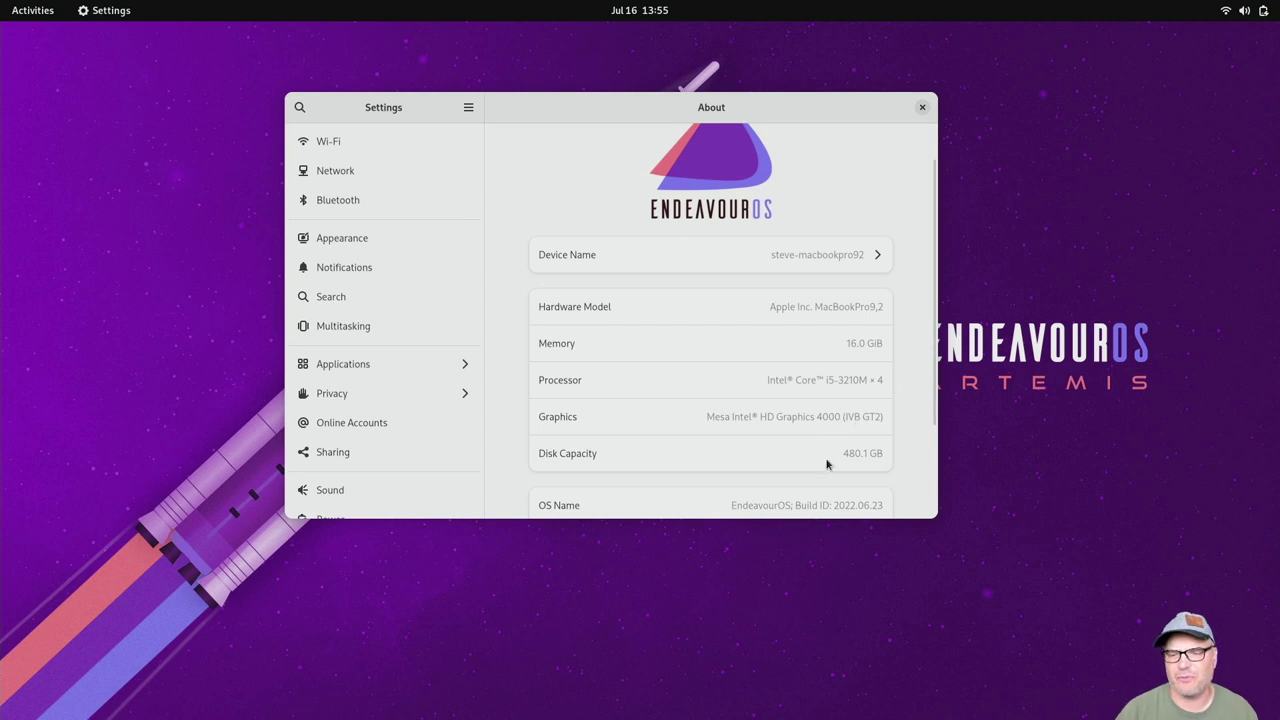
{"action": "scroll", "coordinate": [857, 425], "scroll_direction": "down", "scroll_amount": 1}
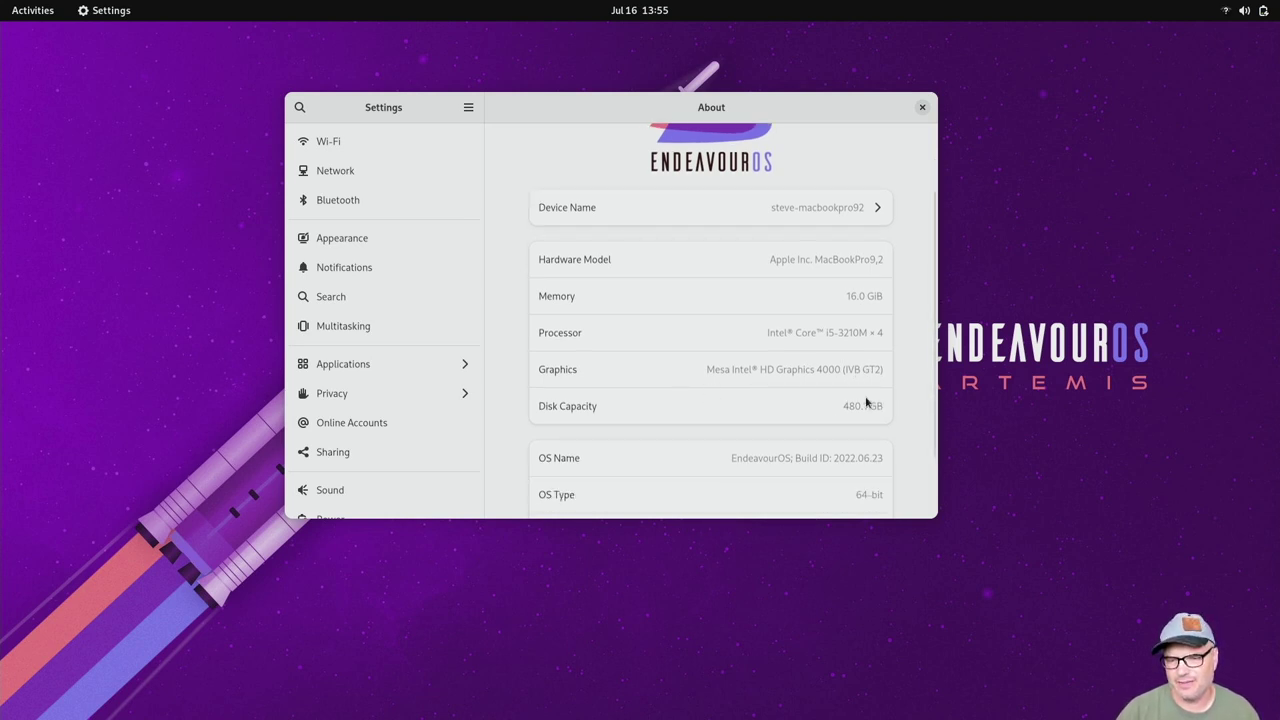
{"action": "scroll", "coordinate": [932, 400], "scroll_direction": "down", "scroll_amount": 1}
{"action": "scroll", "coordinate": [932, 400], "scroll_direction": "down", "scroll_amount": 1}
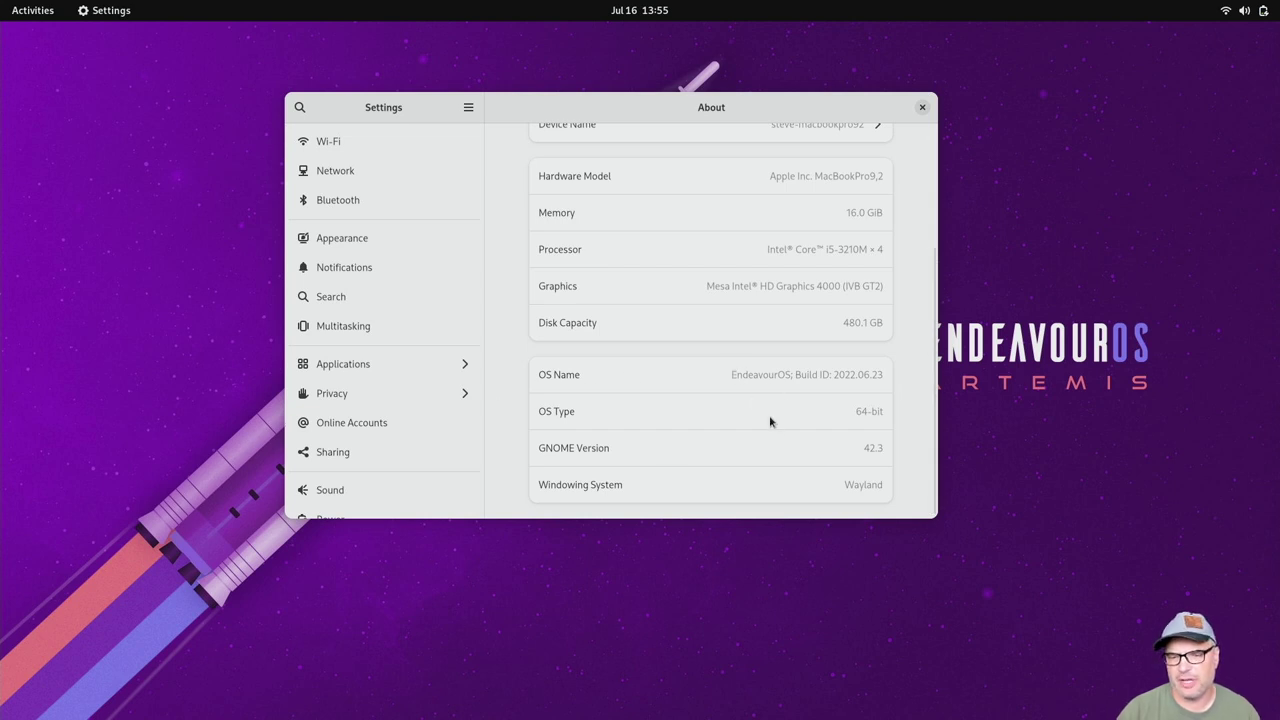
{"action": "left_click", "coordinate": [922, 107]}
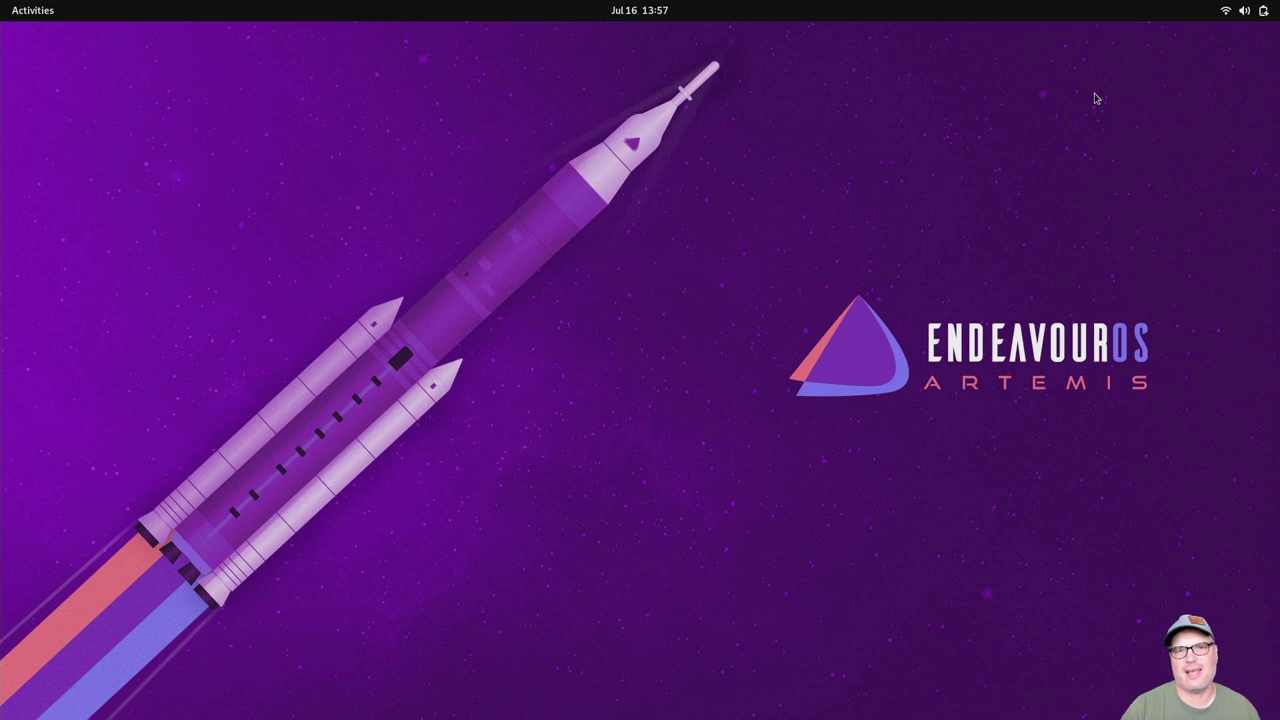